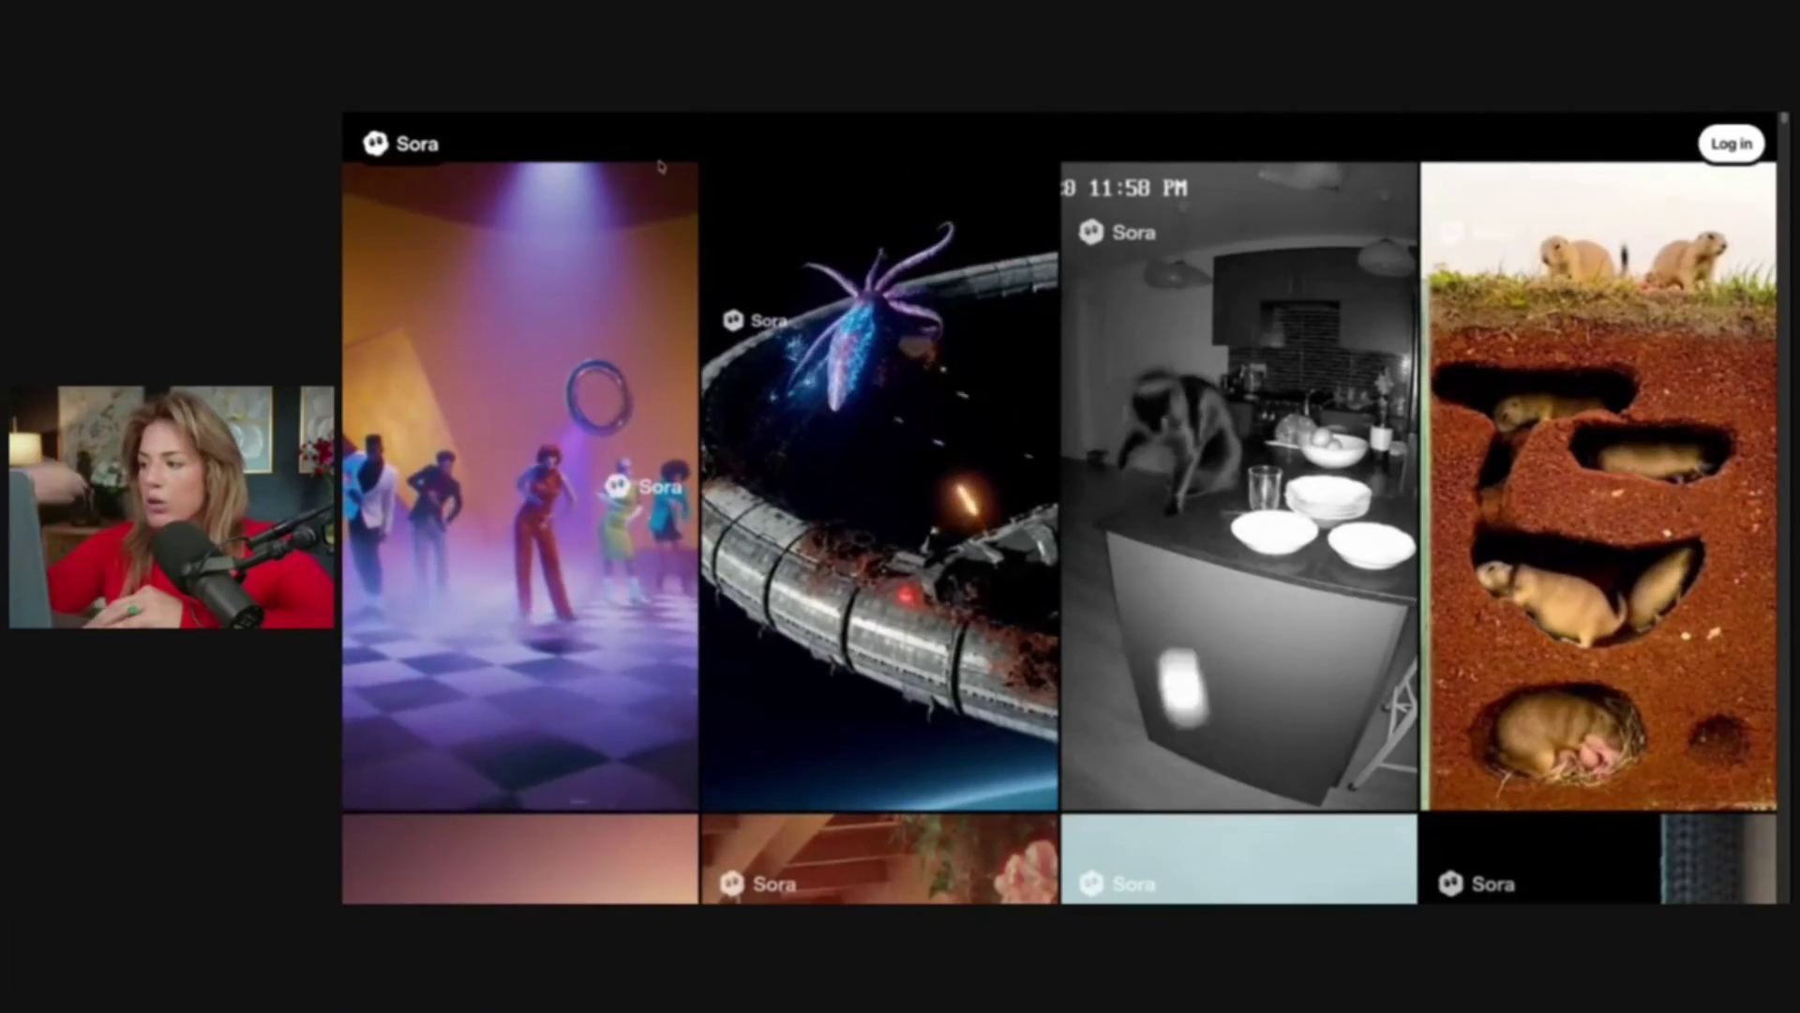
Scroll through the public gallery, then log in to Sora with ChatGPT
scroll(1064, 506, "down", 4)
scroll(1060, 506, "down", 8)
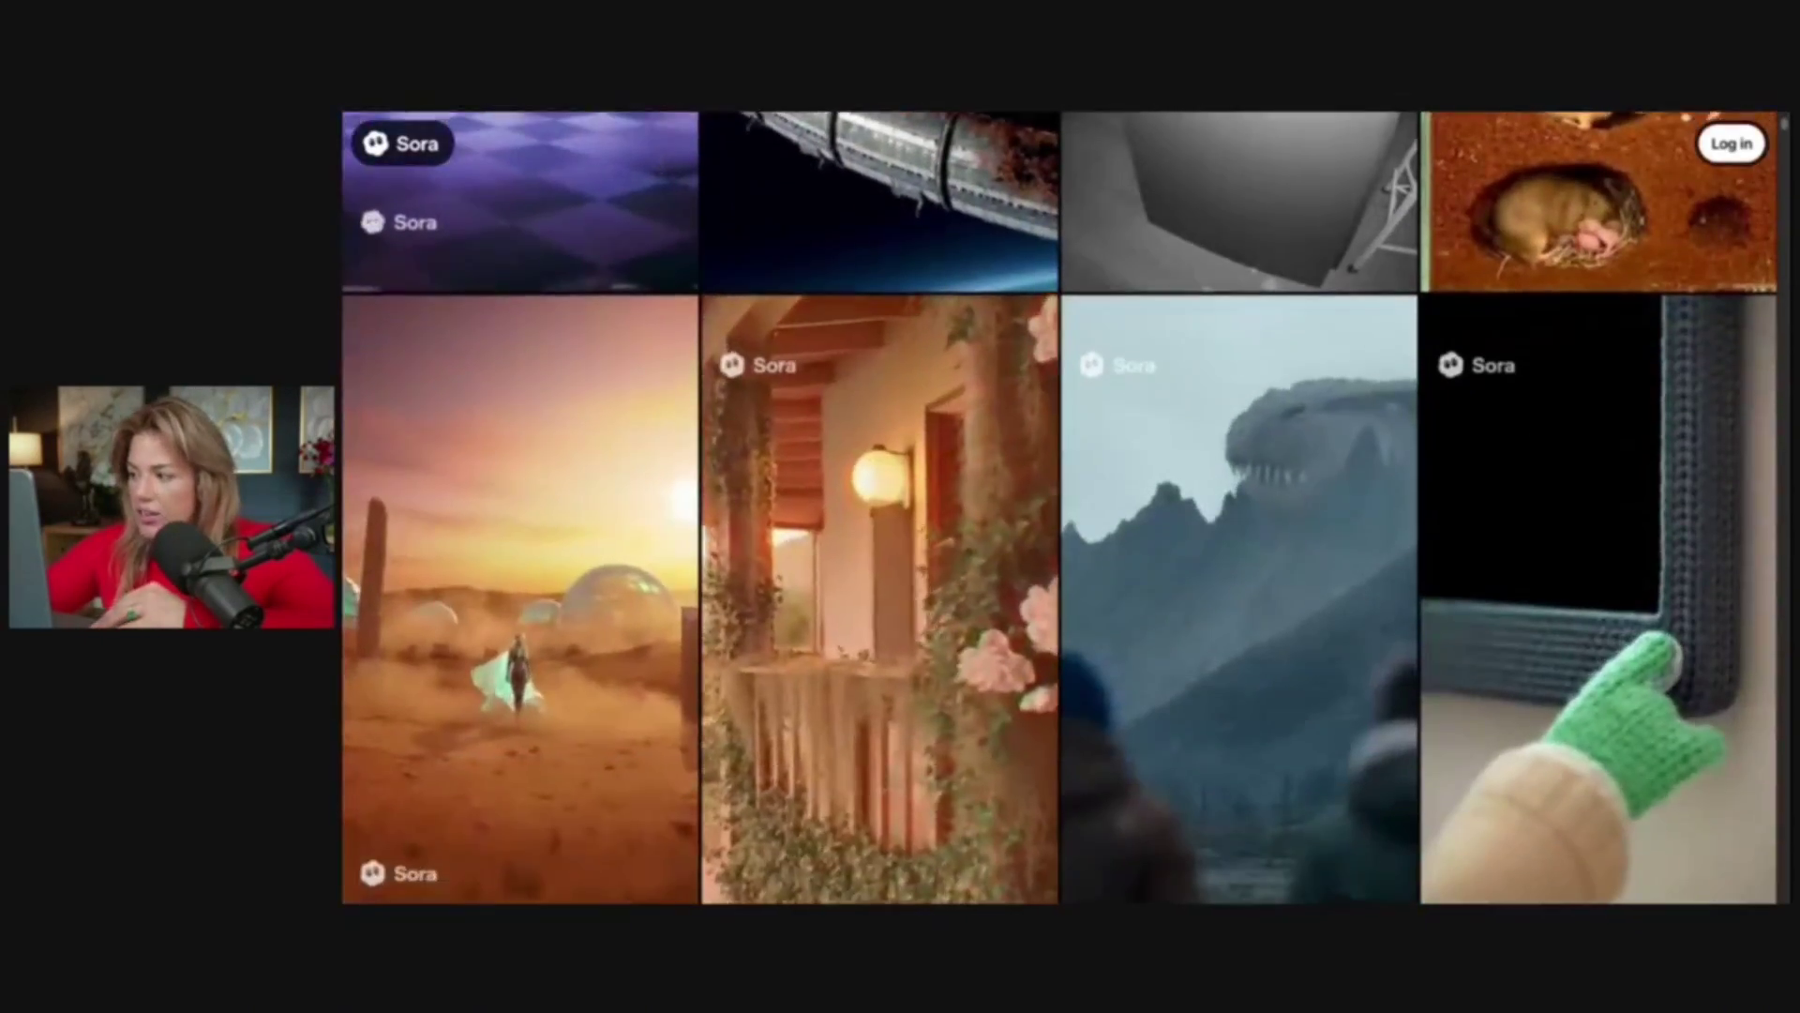
scroll(1060, 507, "down", 10)
scroll(1022, 162, "down", 10)
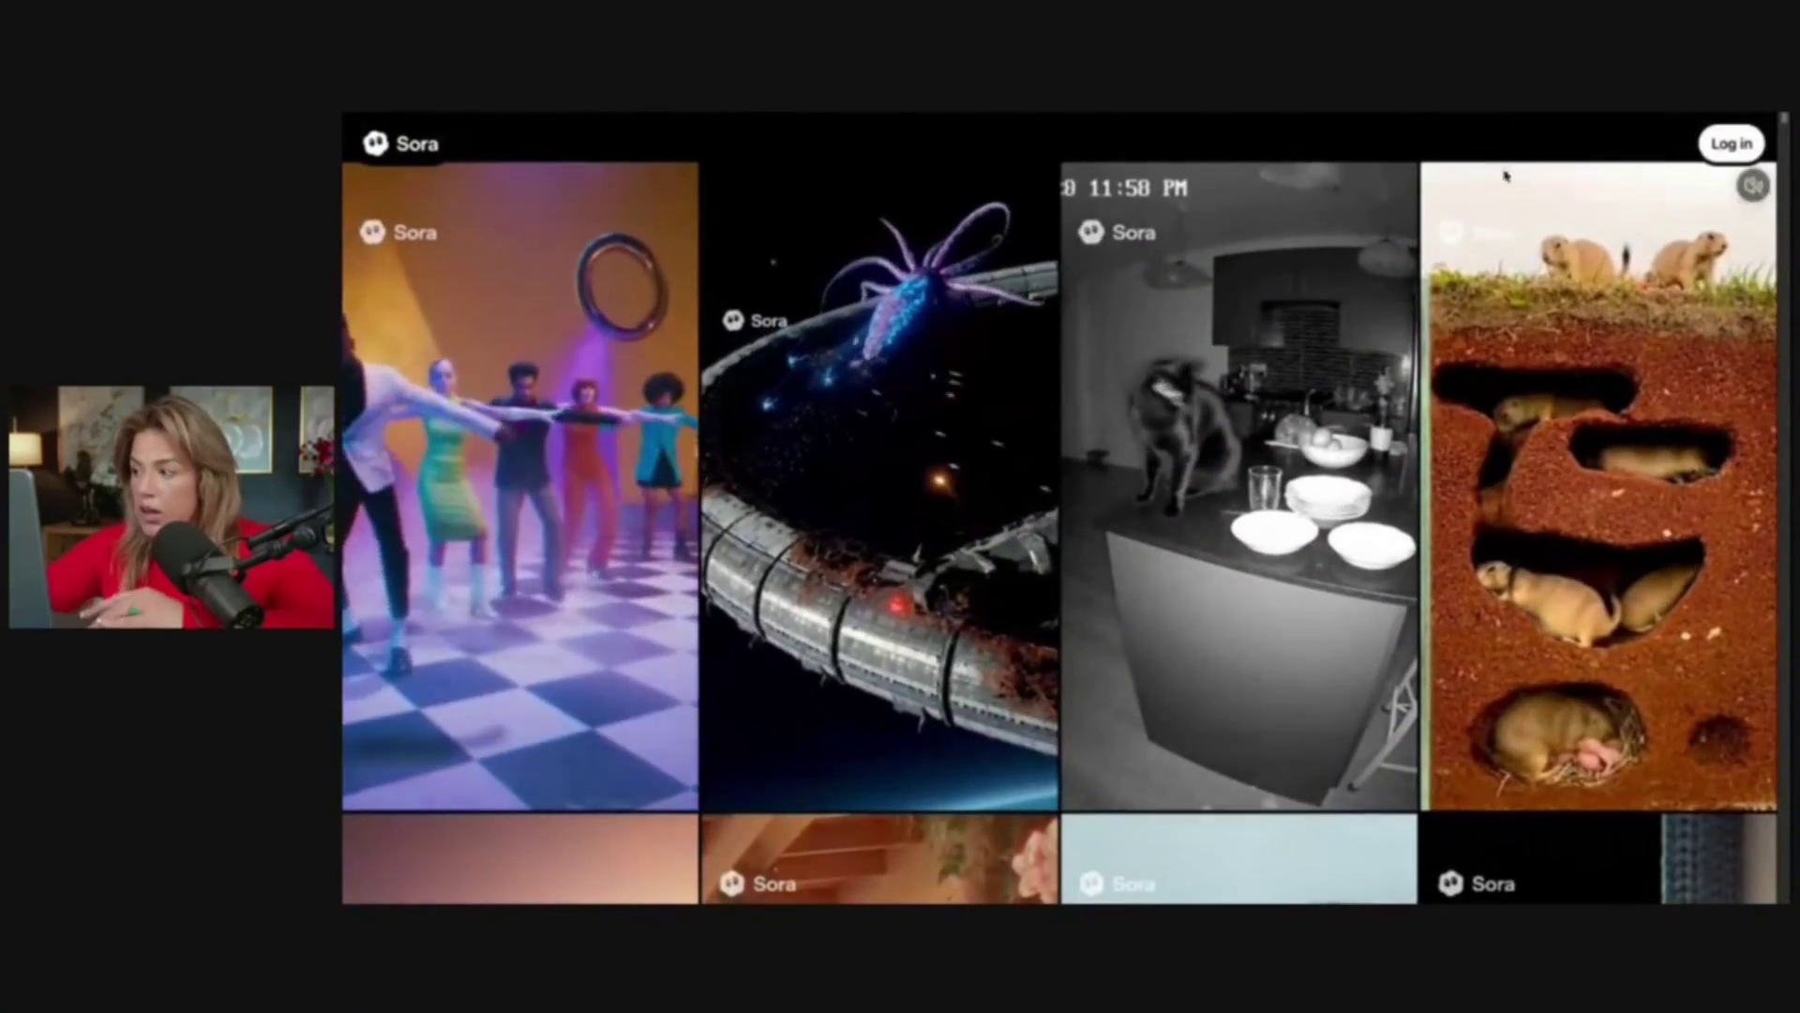
left_click(1731, 143)
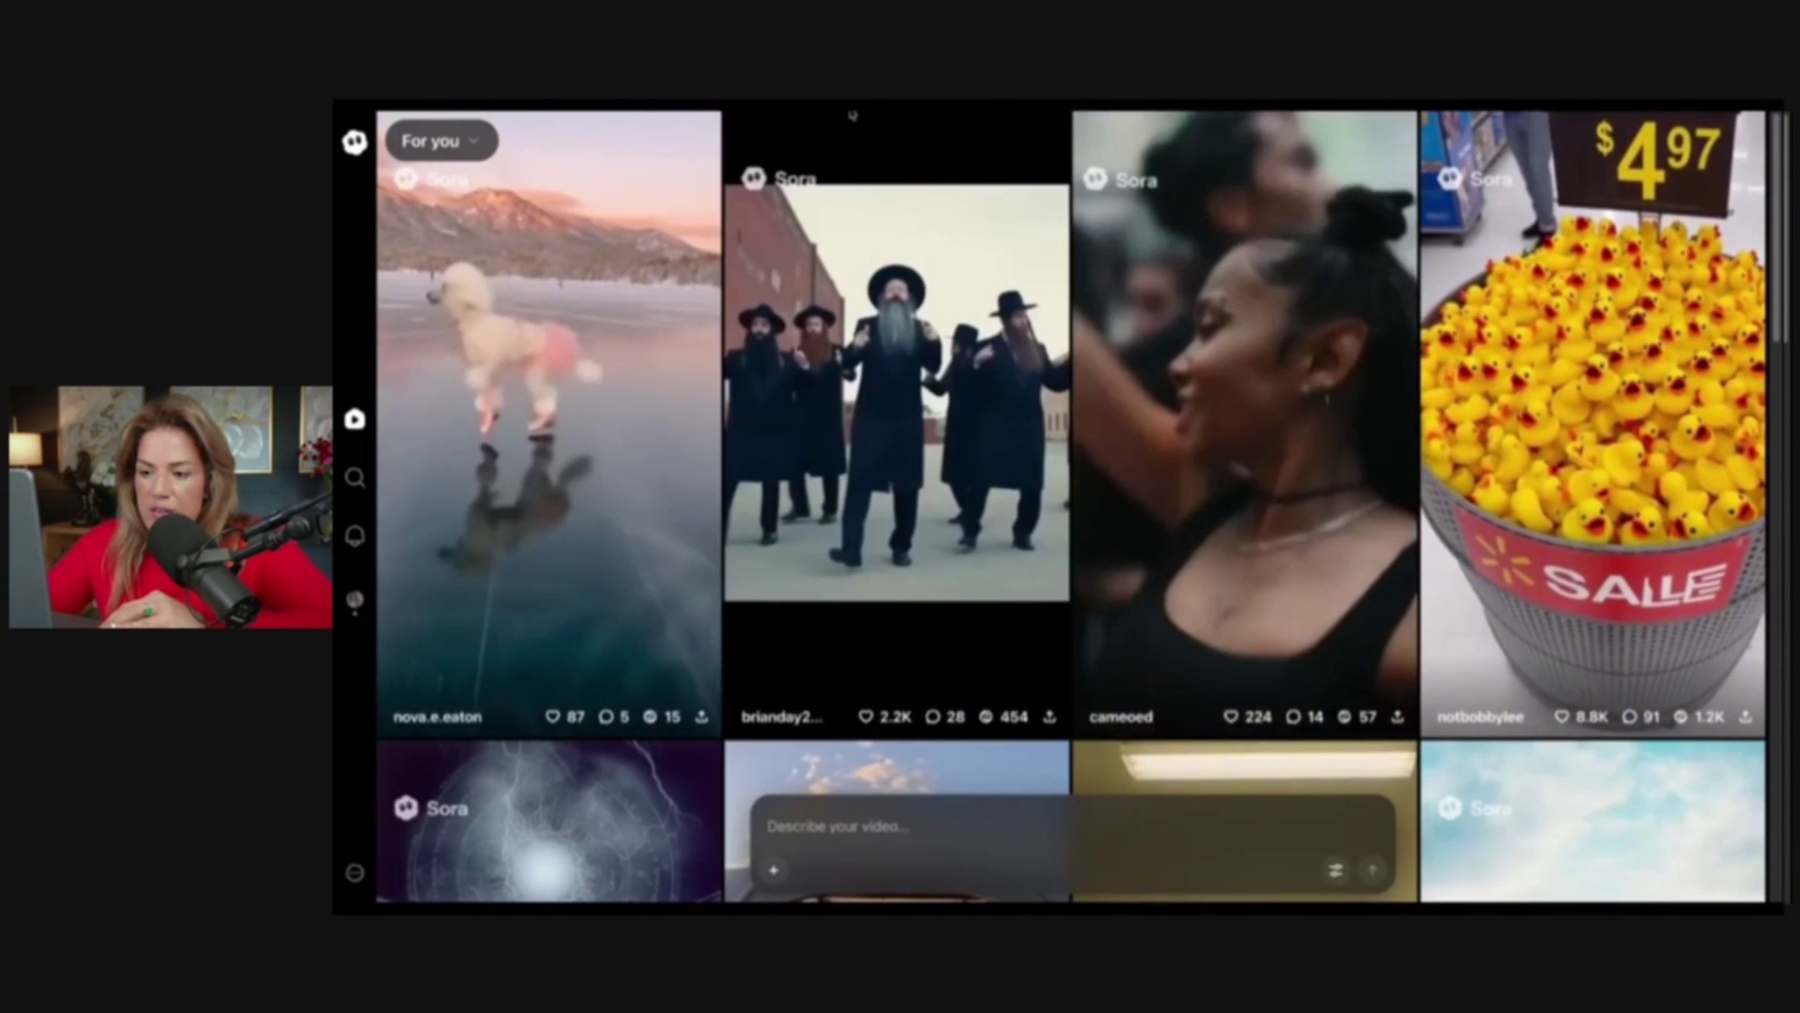
Reload the feed and open the dog ice-skating clip with its caption and replies
key("F5")
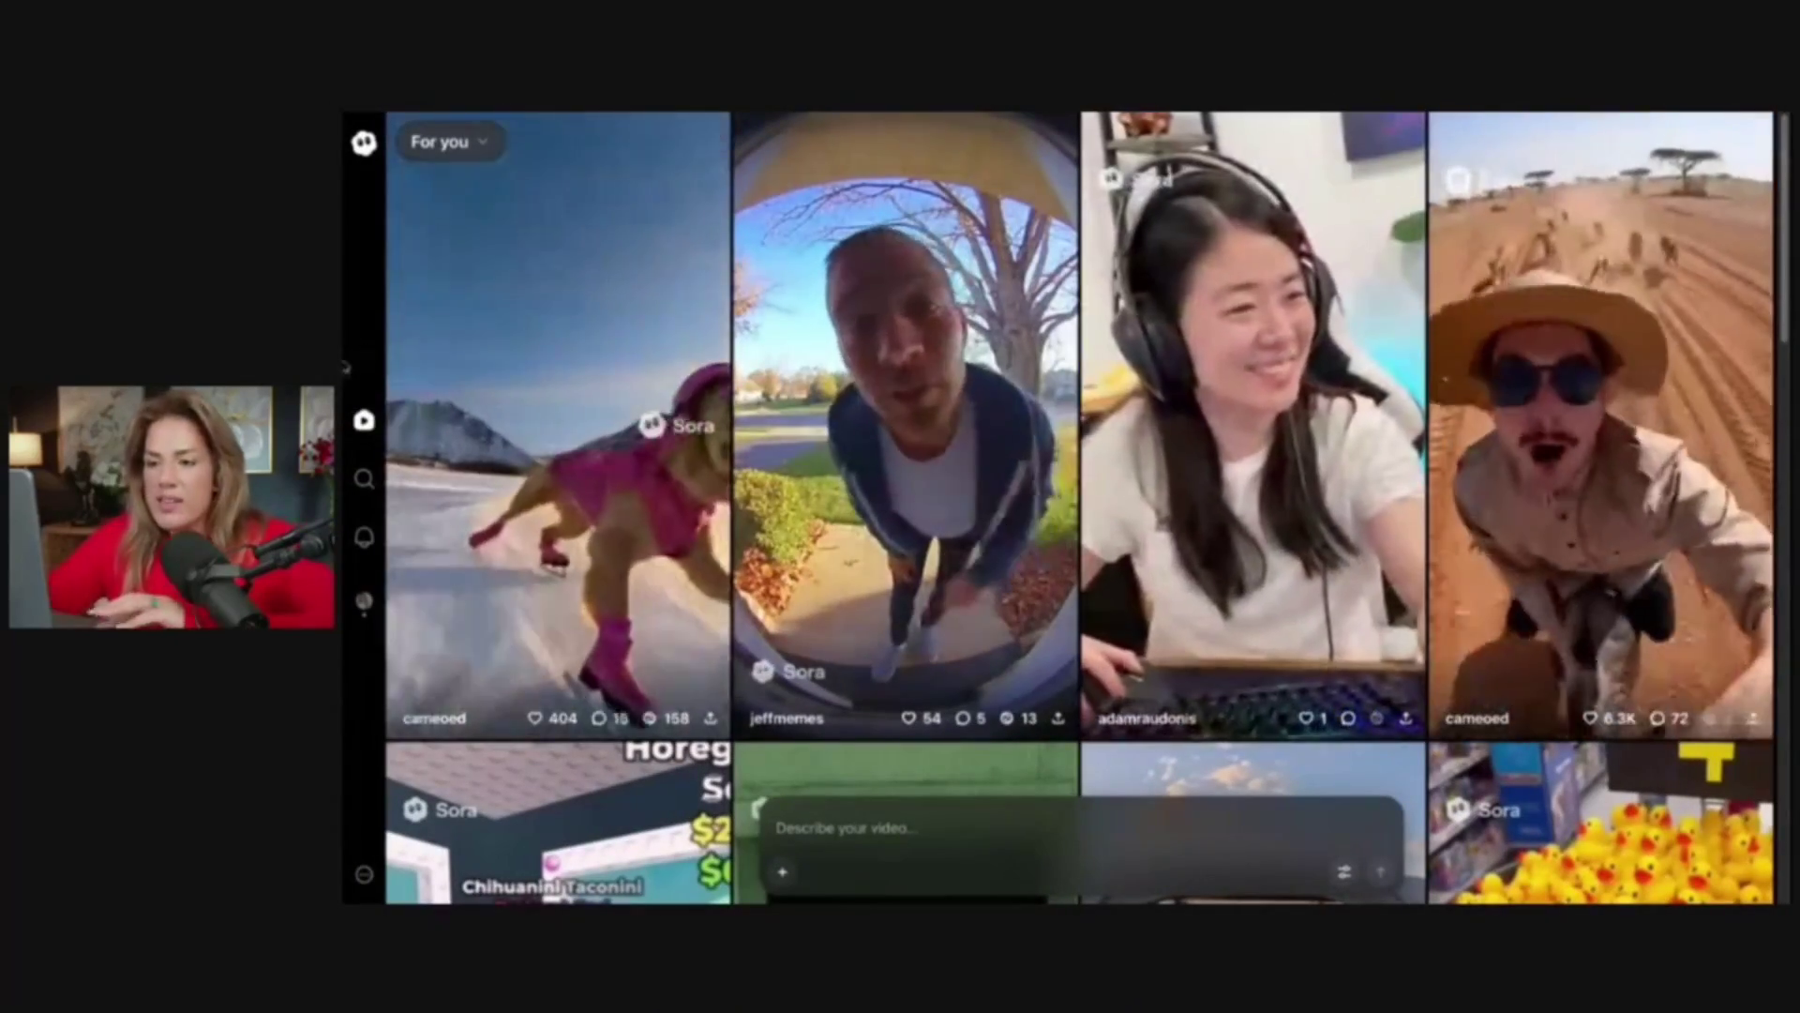
mouse_move(488, 335)
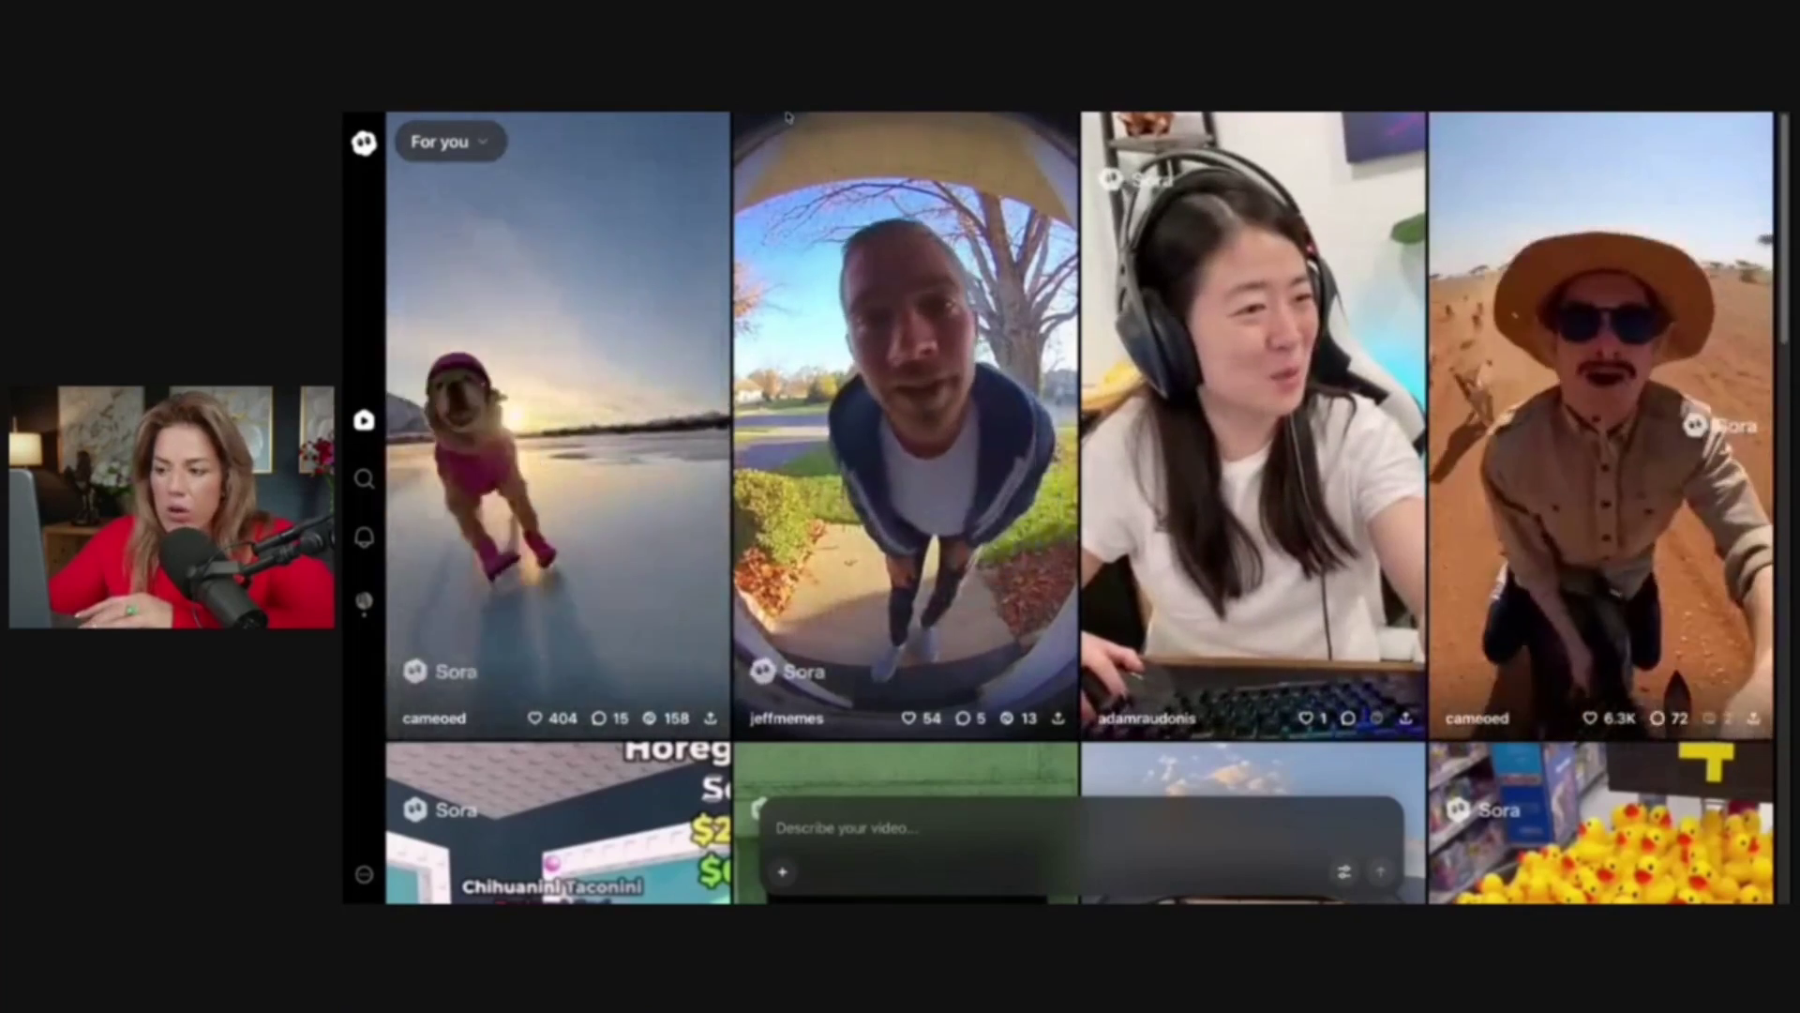
mouse_move(772, 146)
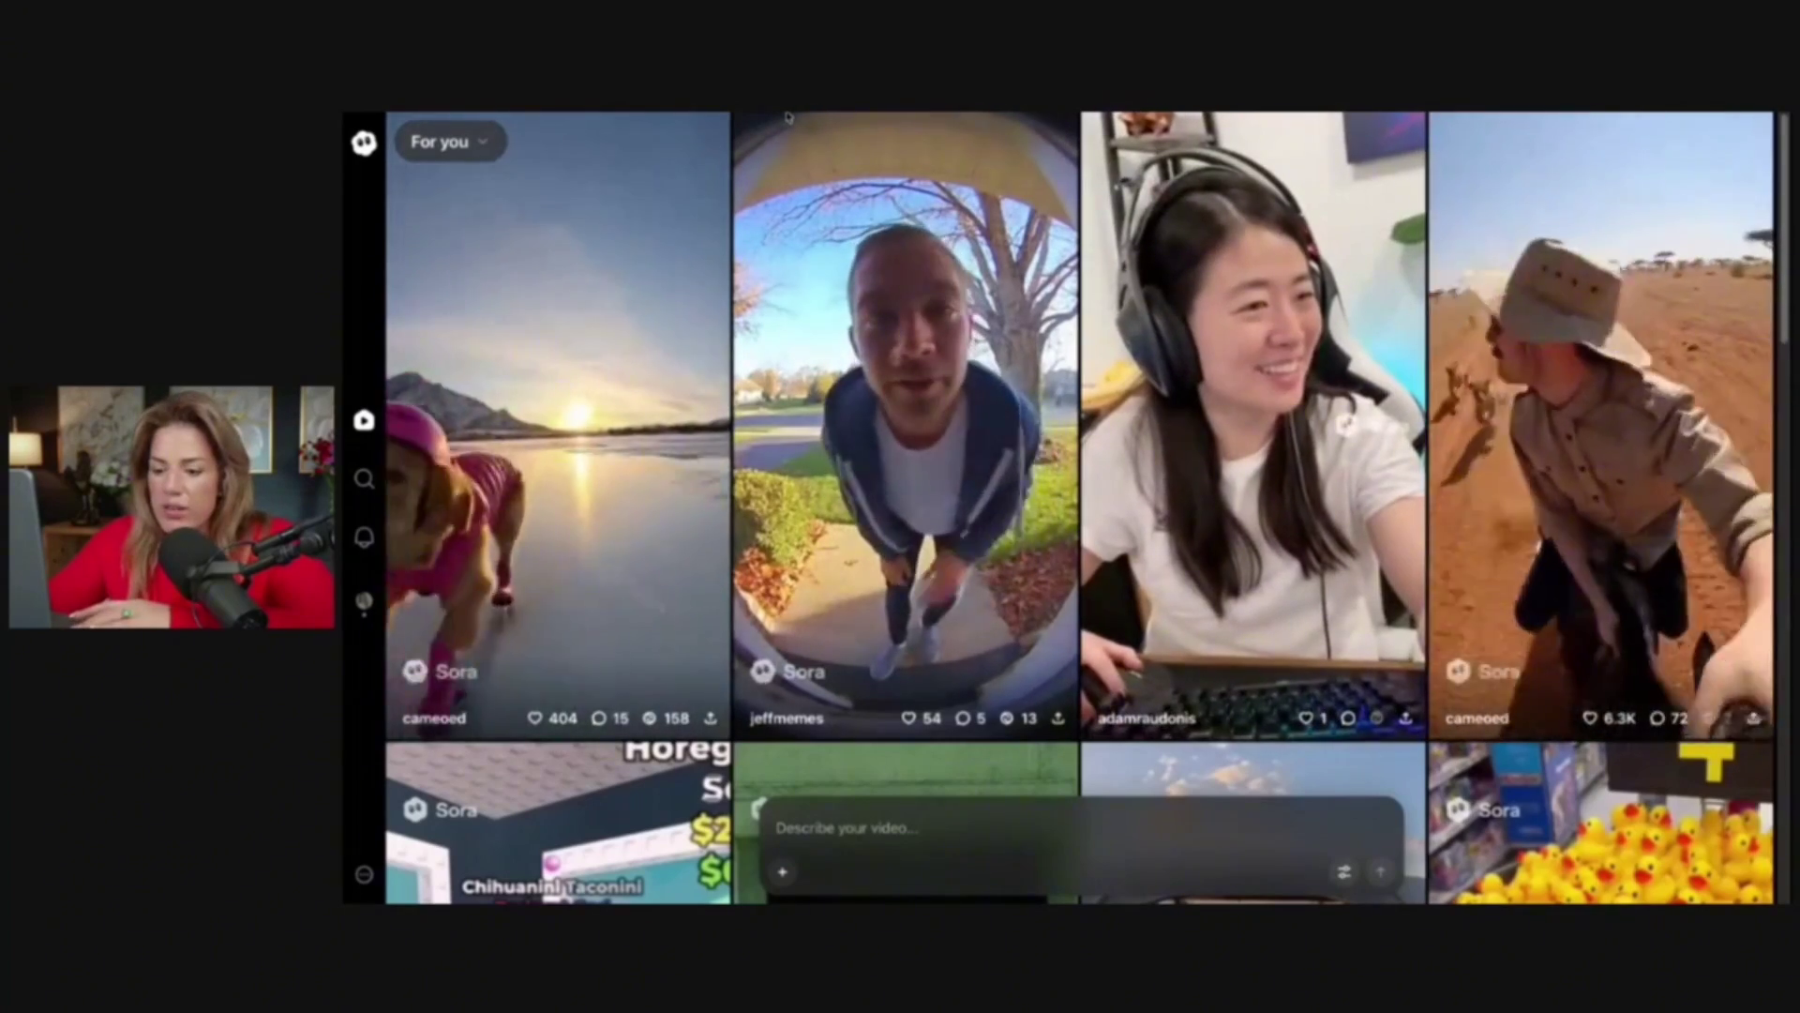
left_click(655, 306)
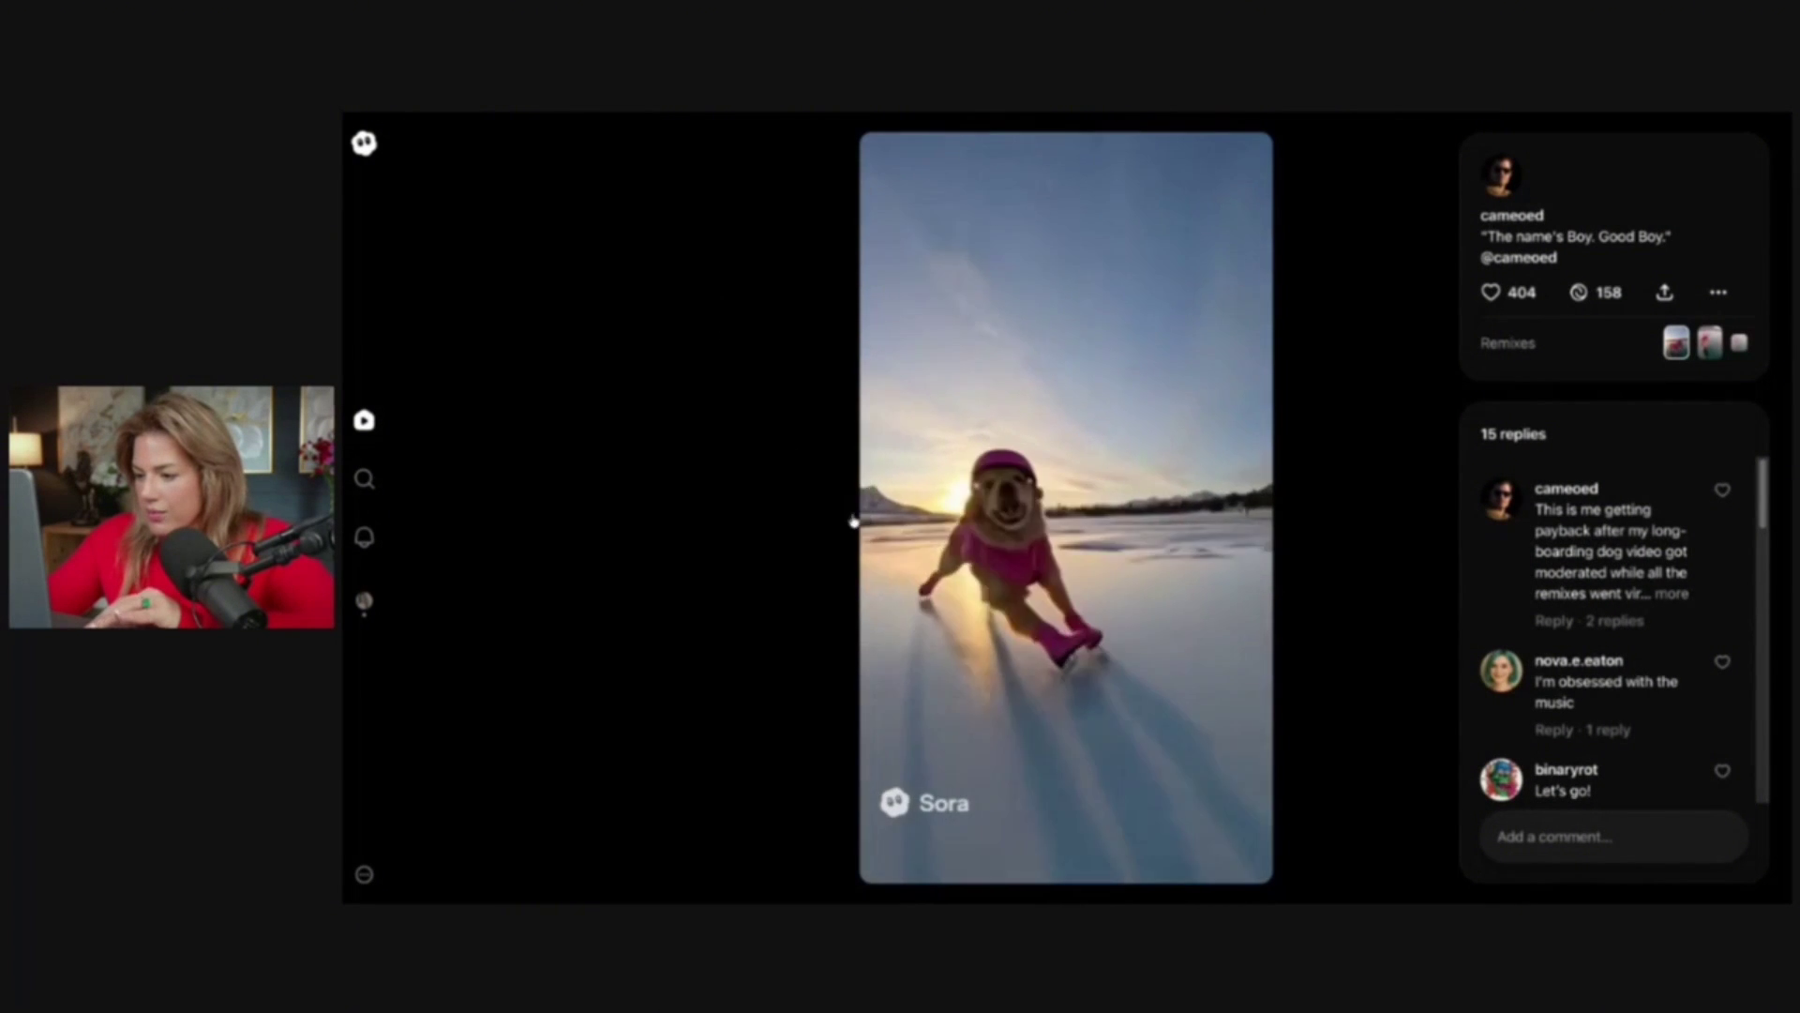
Like the skating dog clip to reach 405 likes, check its Share and more-options menus, and scroll the replies
mouse_move(923, 606)
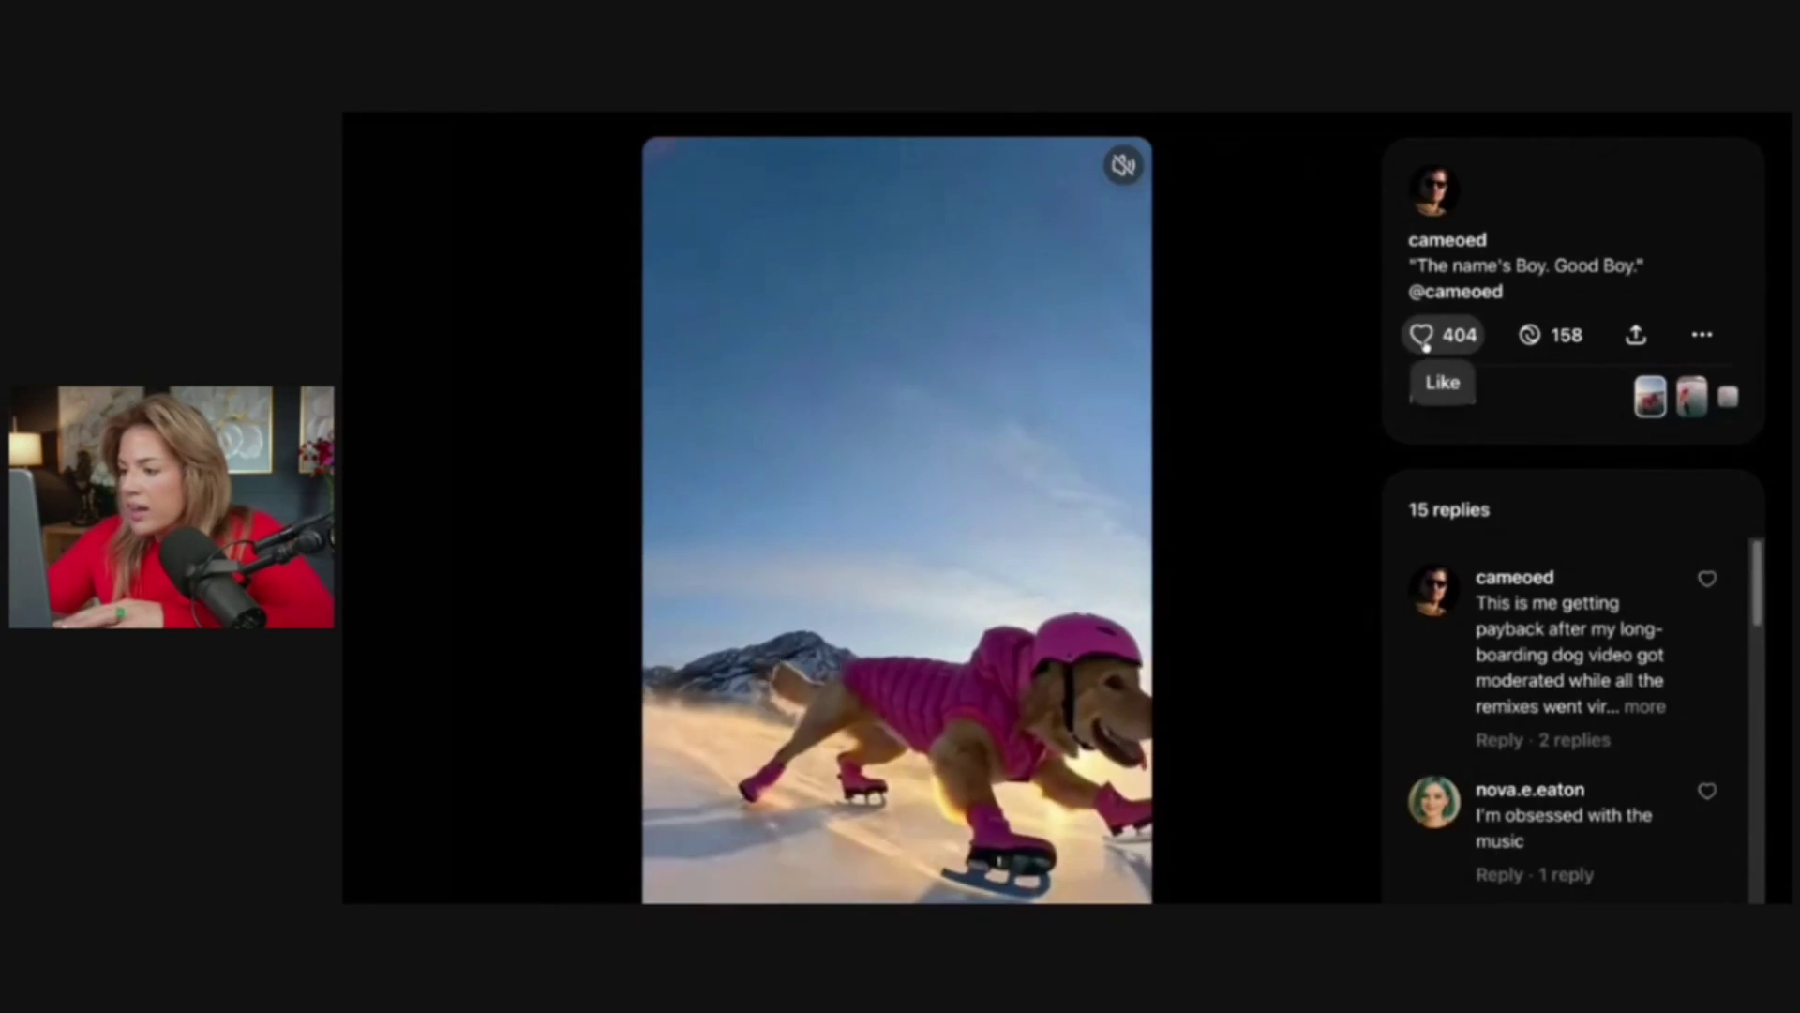
left_click(1423, 338)
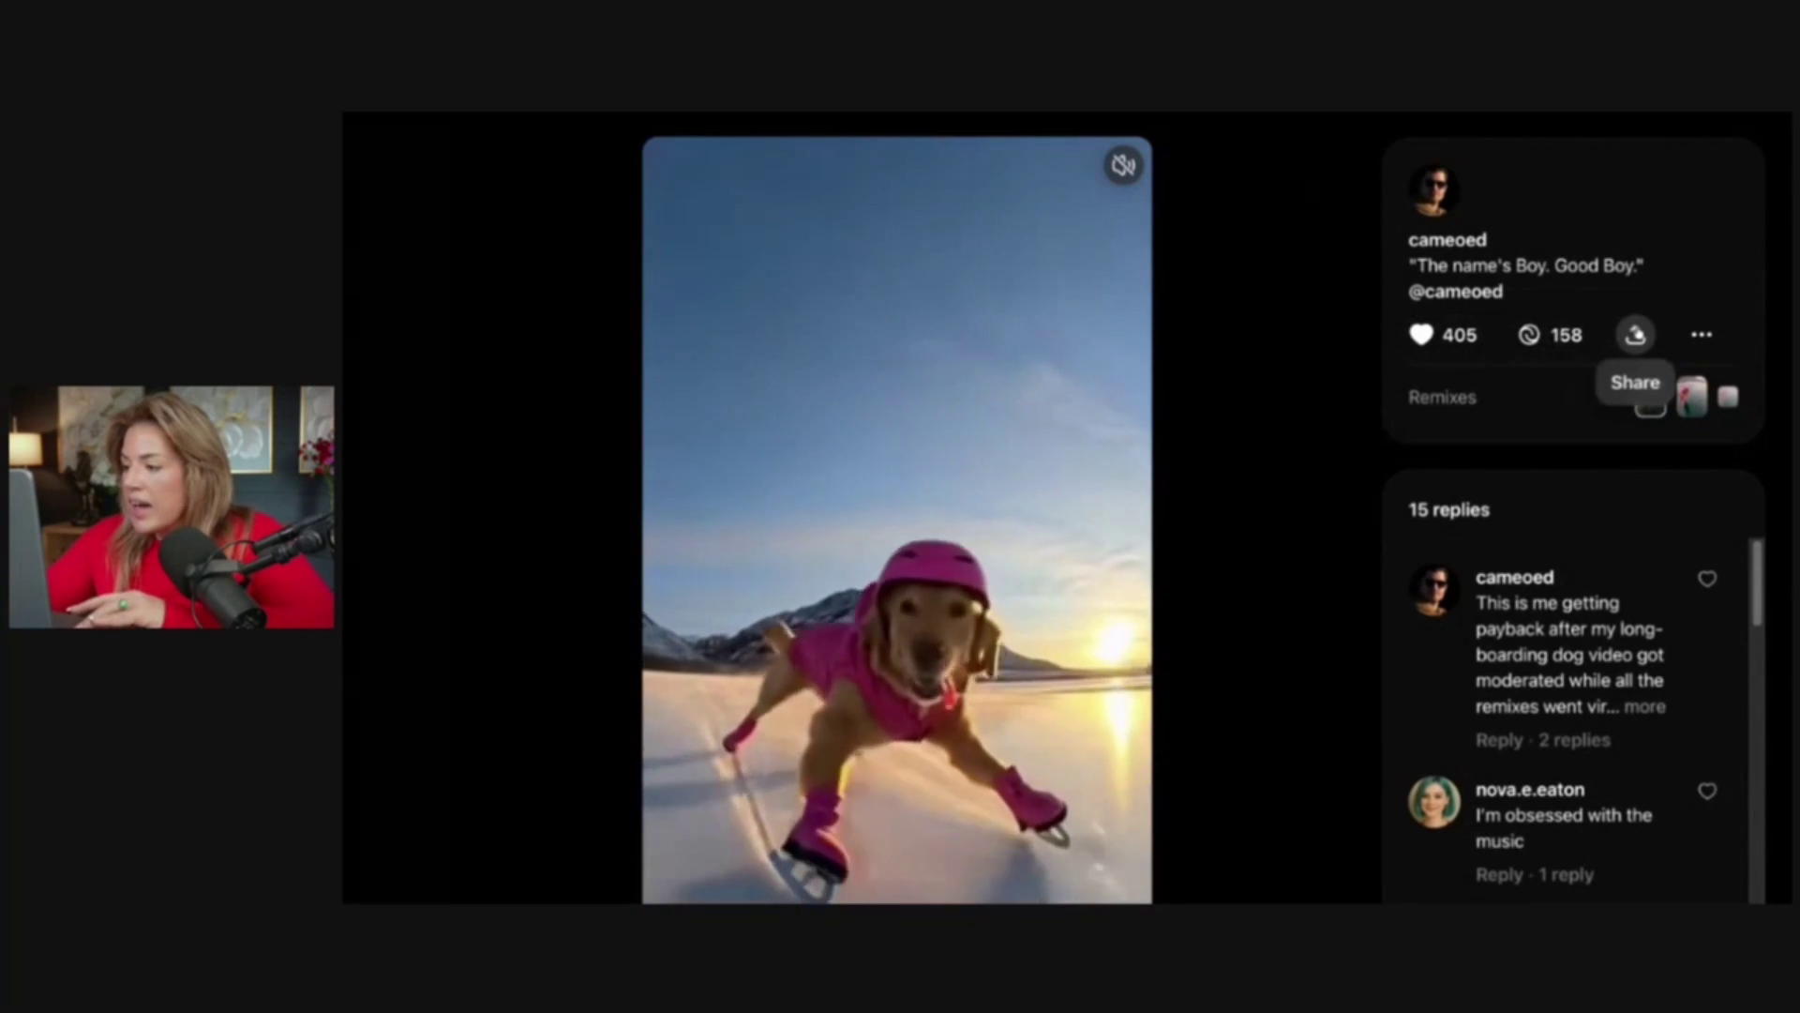
left_click(1635, 334)
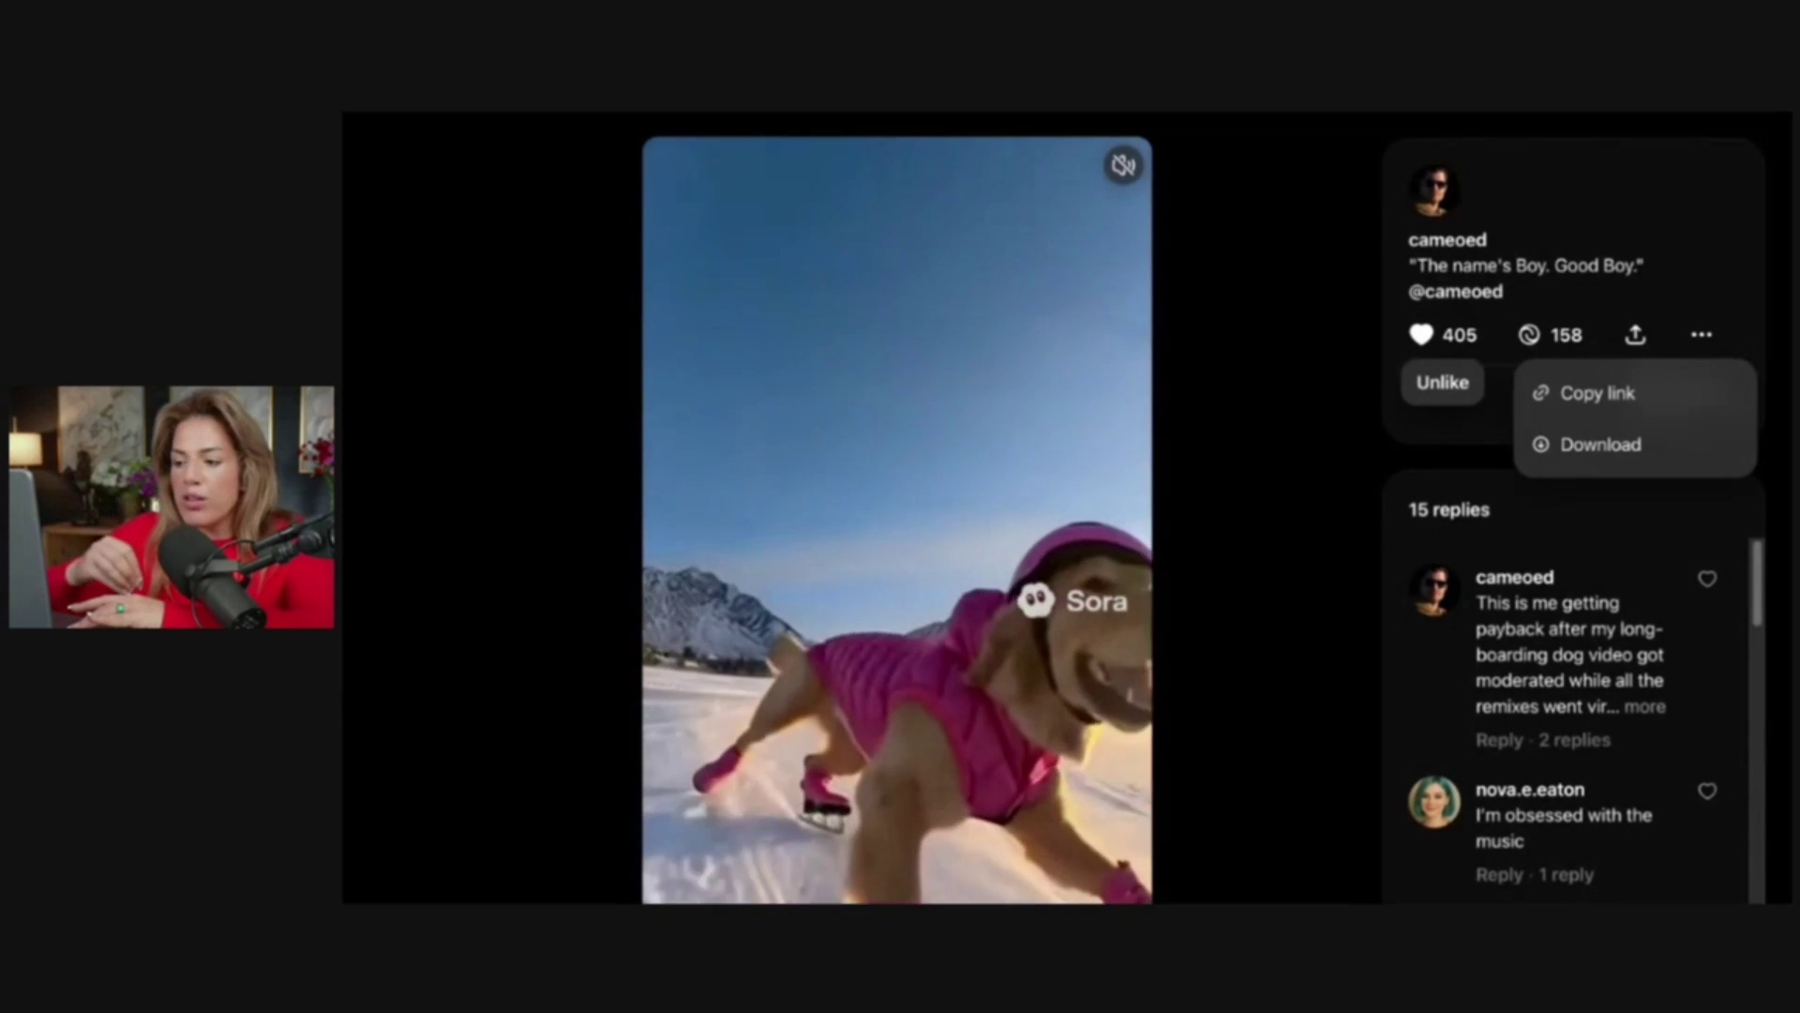
left_click(1702, 335)
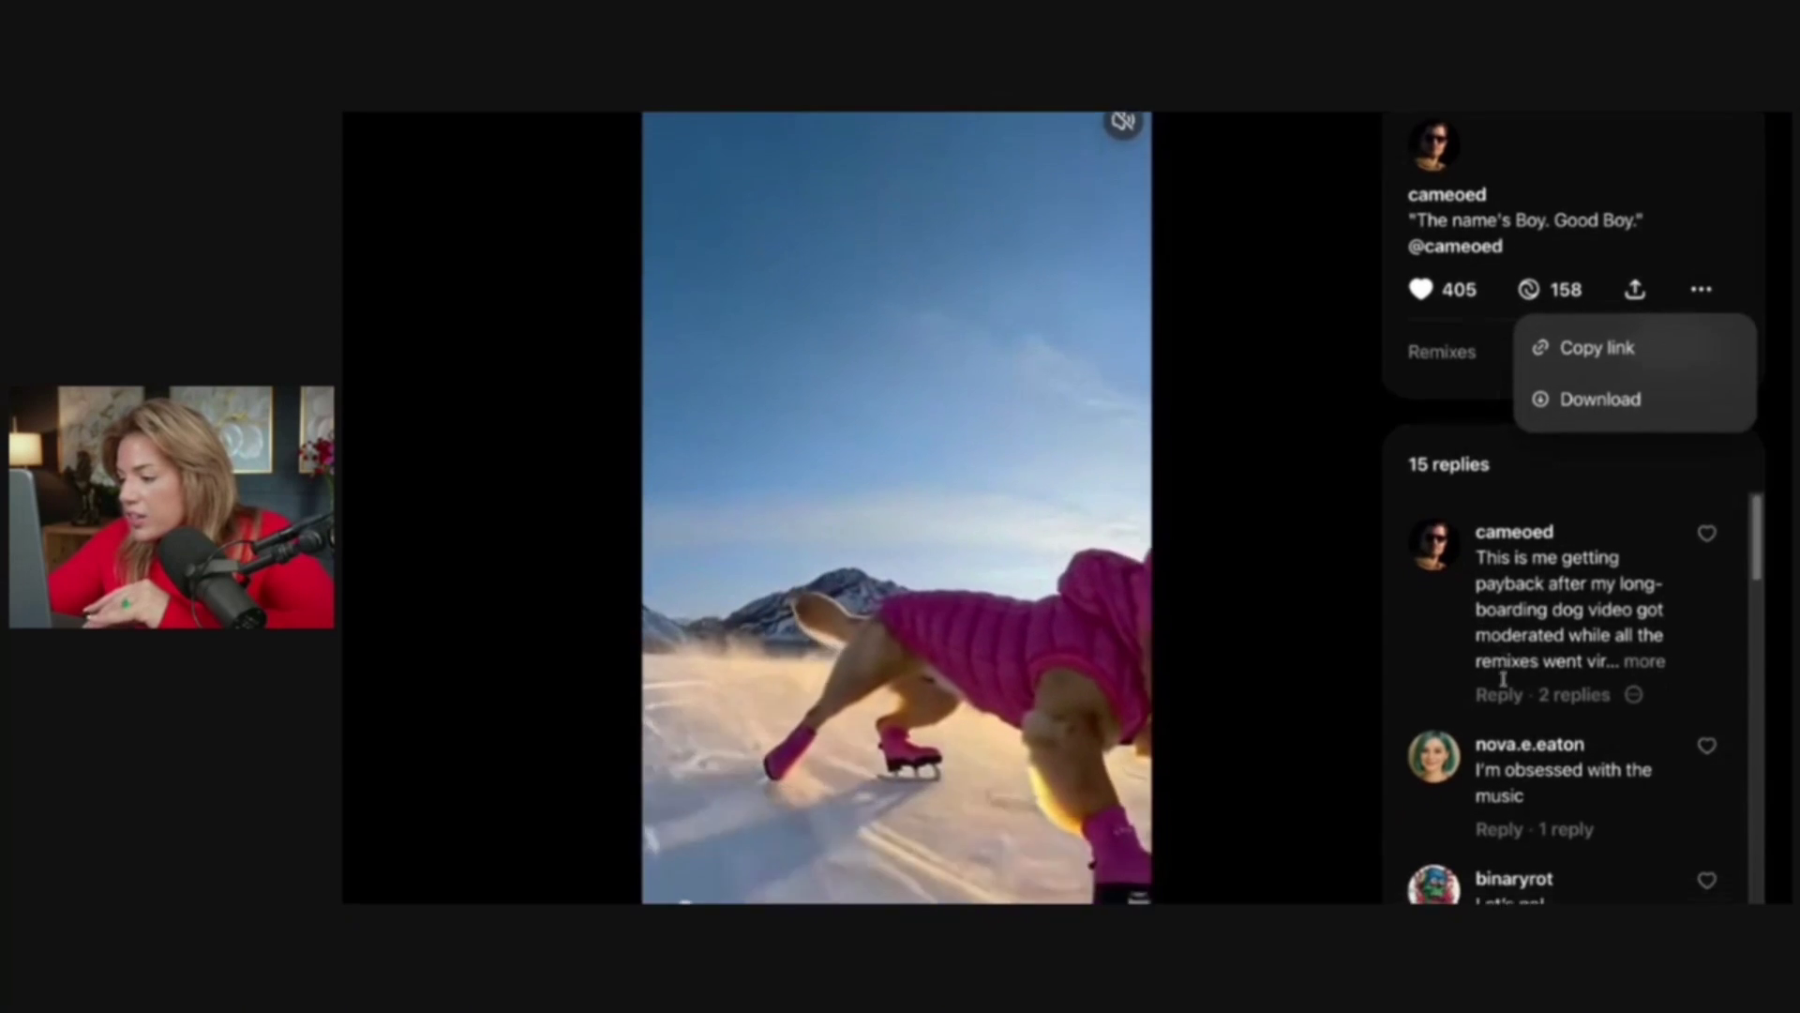
scroll(1500, 683, "down", 2)
scroll(1505, 681, "up", 1)
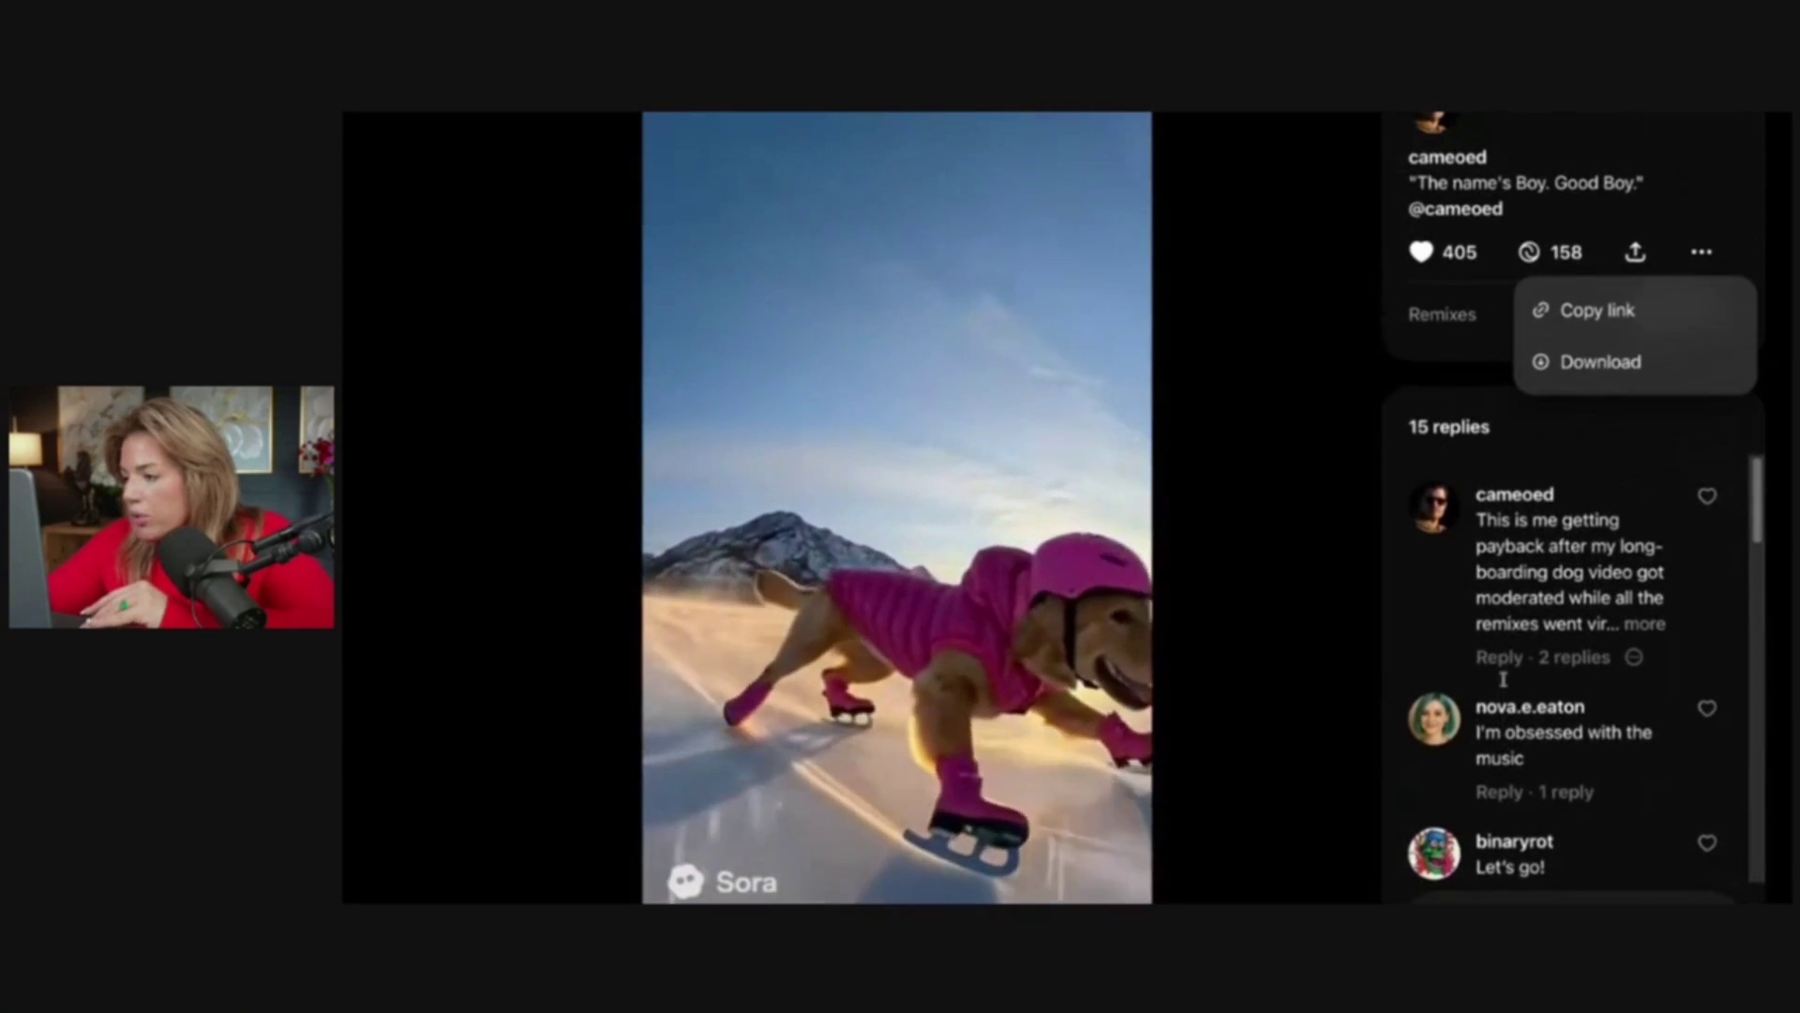
left_click_drag(1757, 514, 1759, 450)
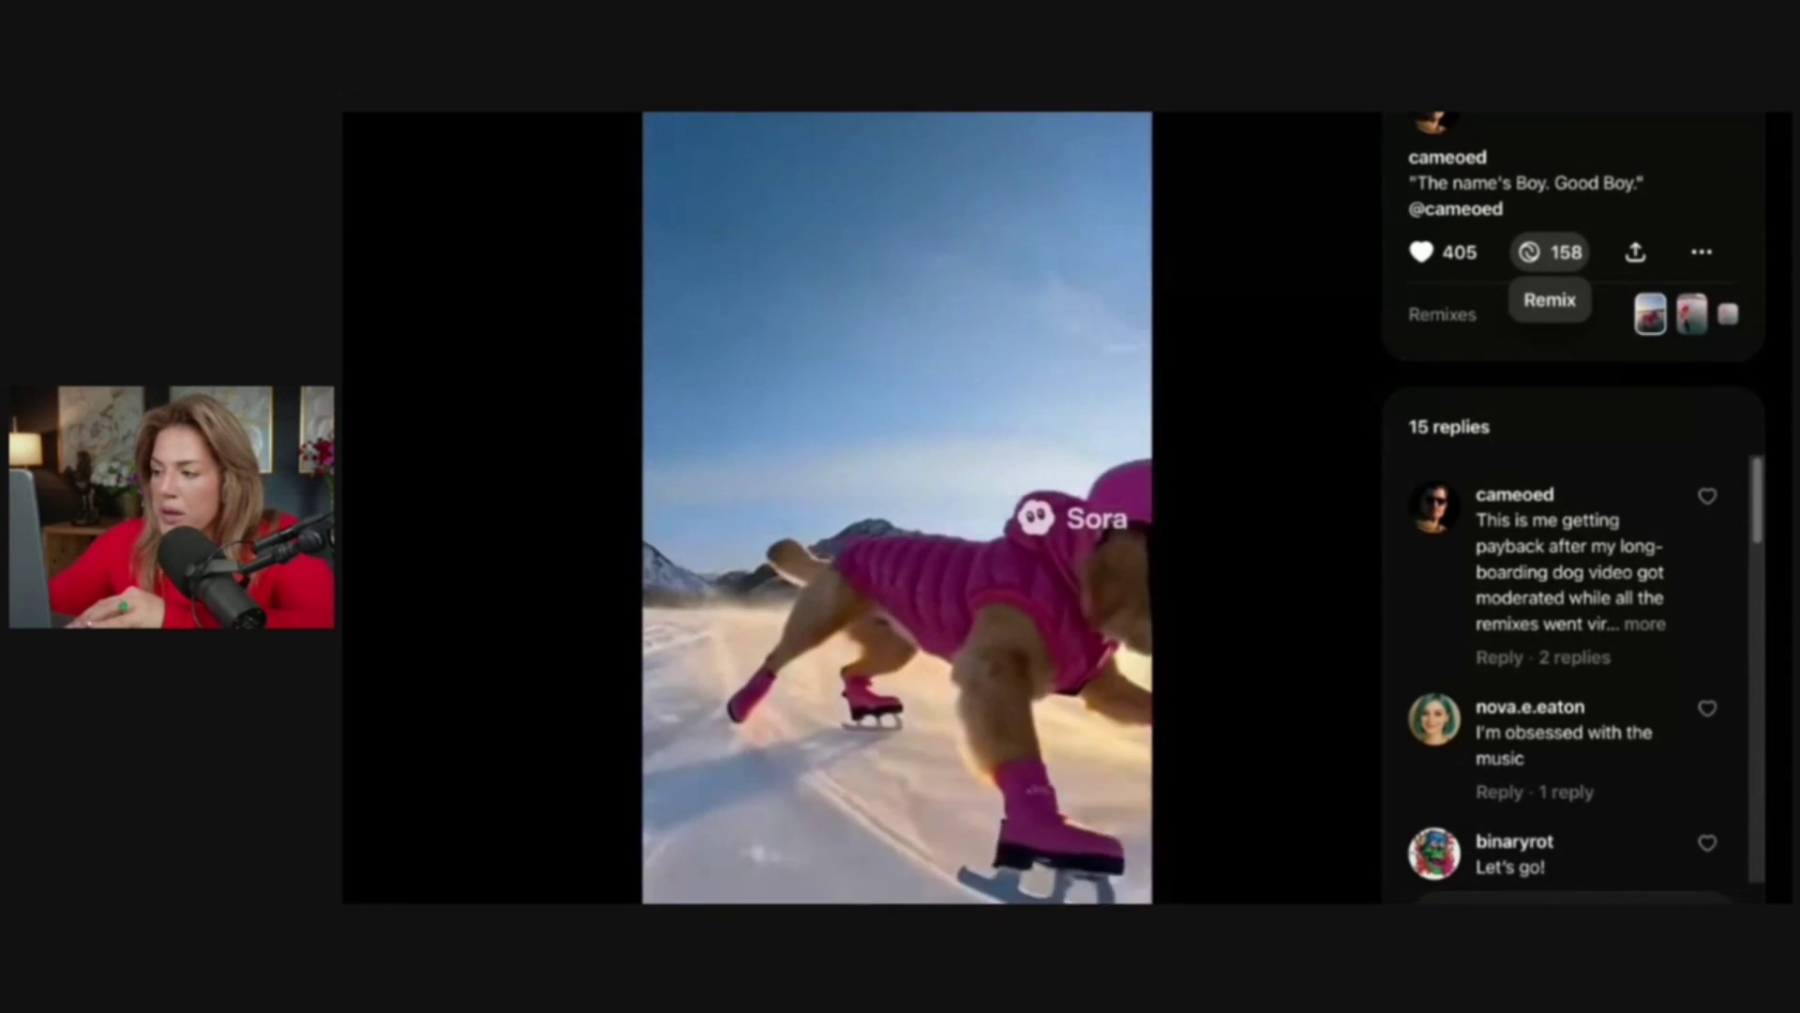
Remix the skating dog clip with the prompt 'replace the dog with a cat', then reopen the video
left_click(1538, 252)
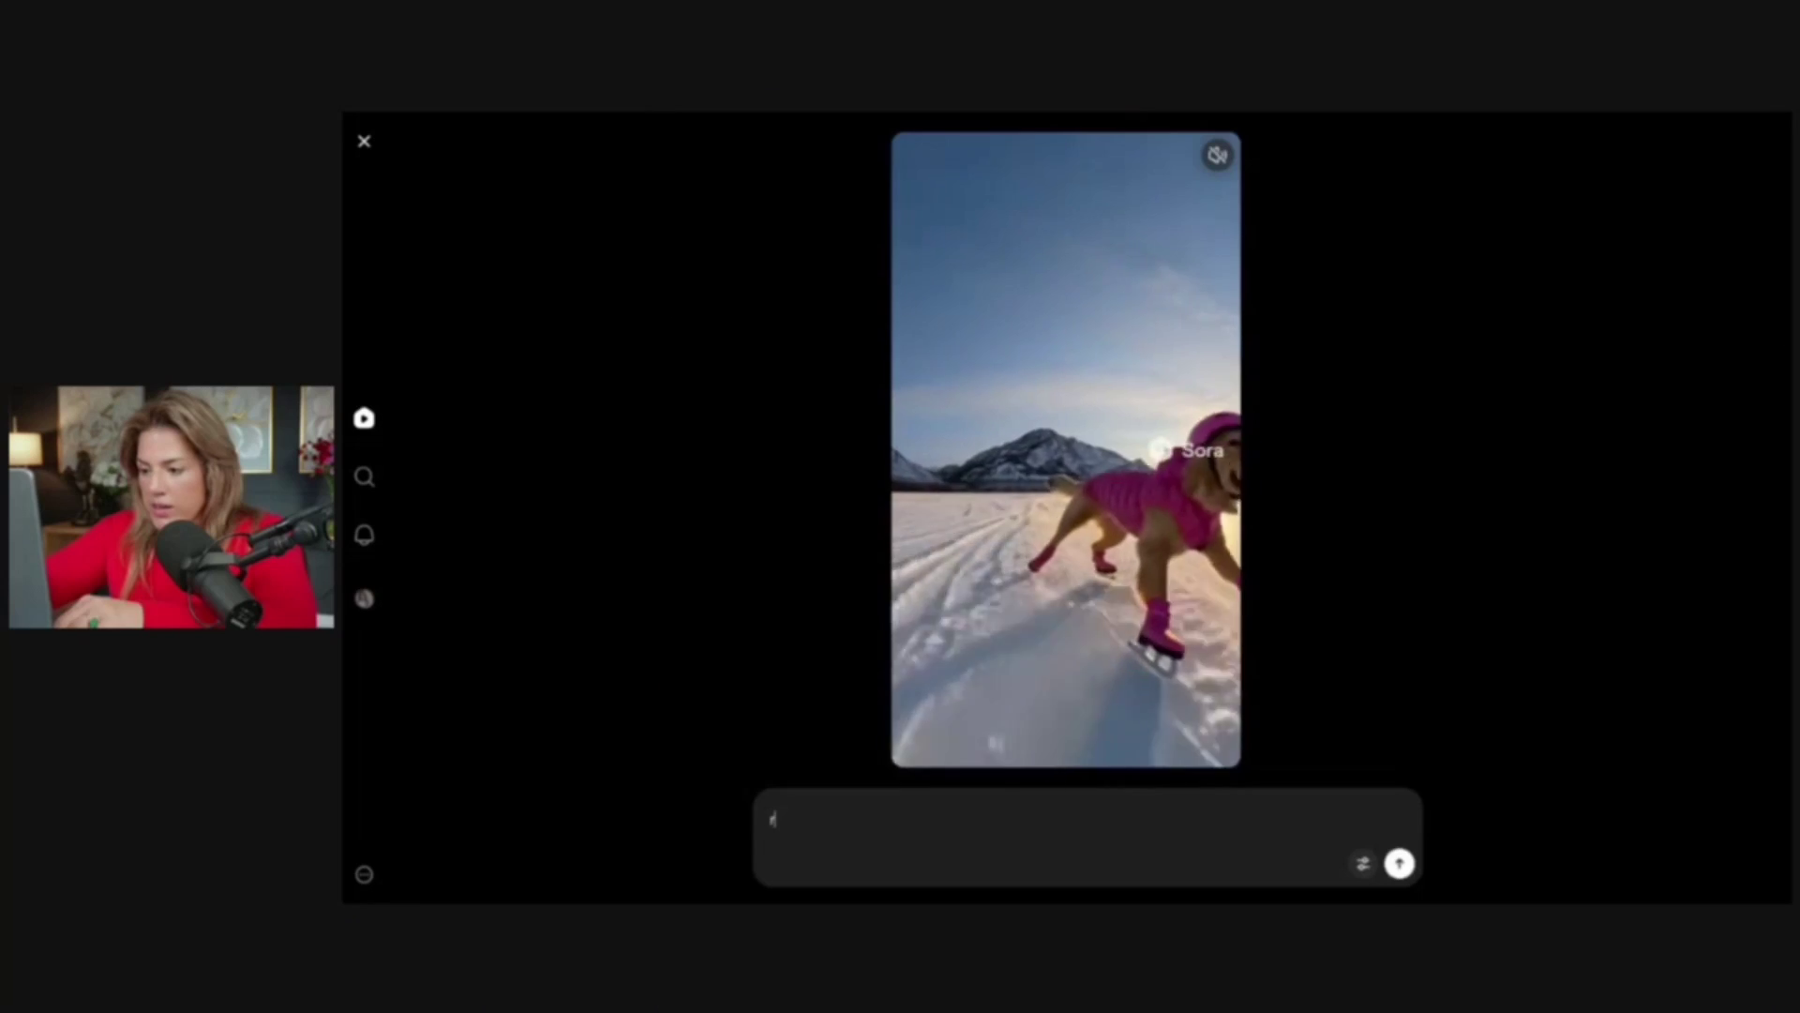
type("replace the dog wi")
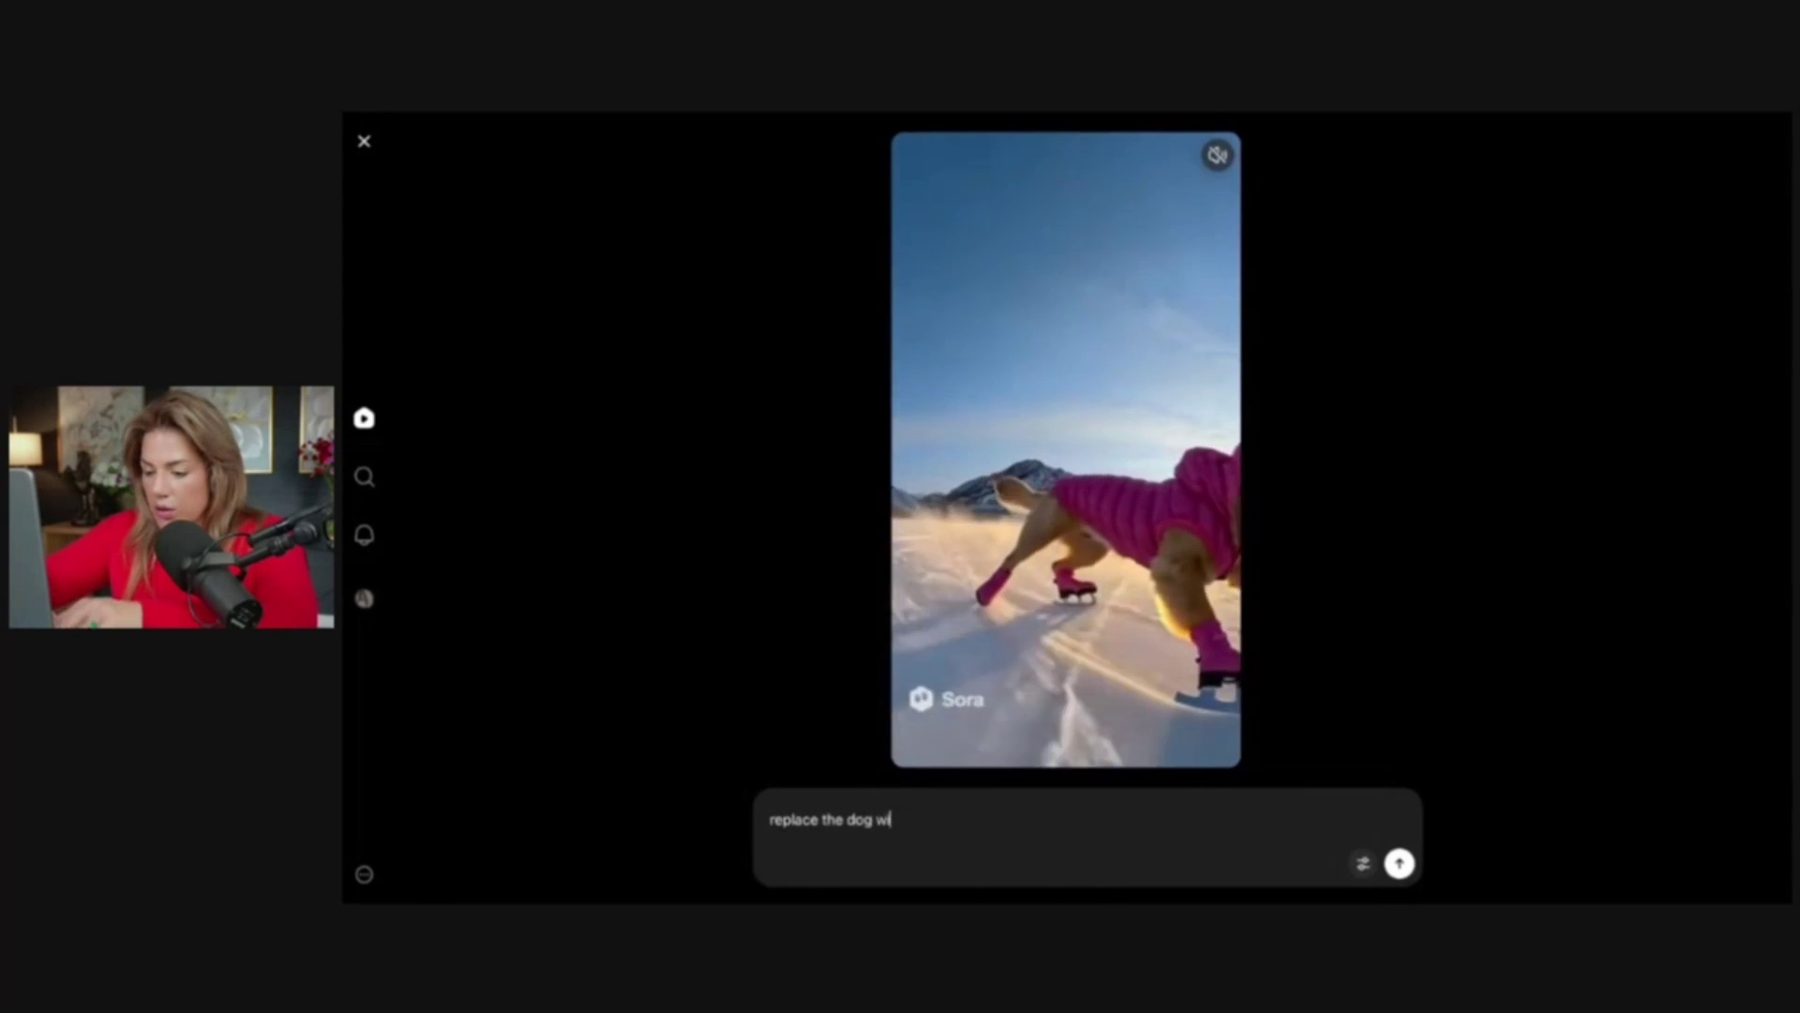
type("th a cat")
key("Return")
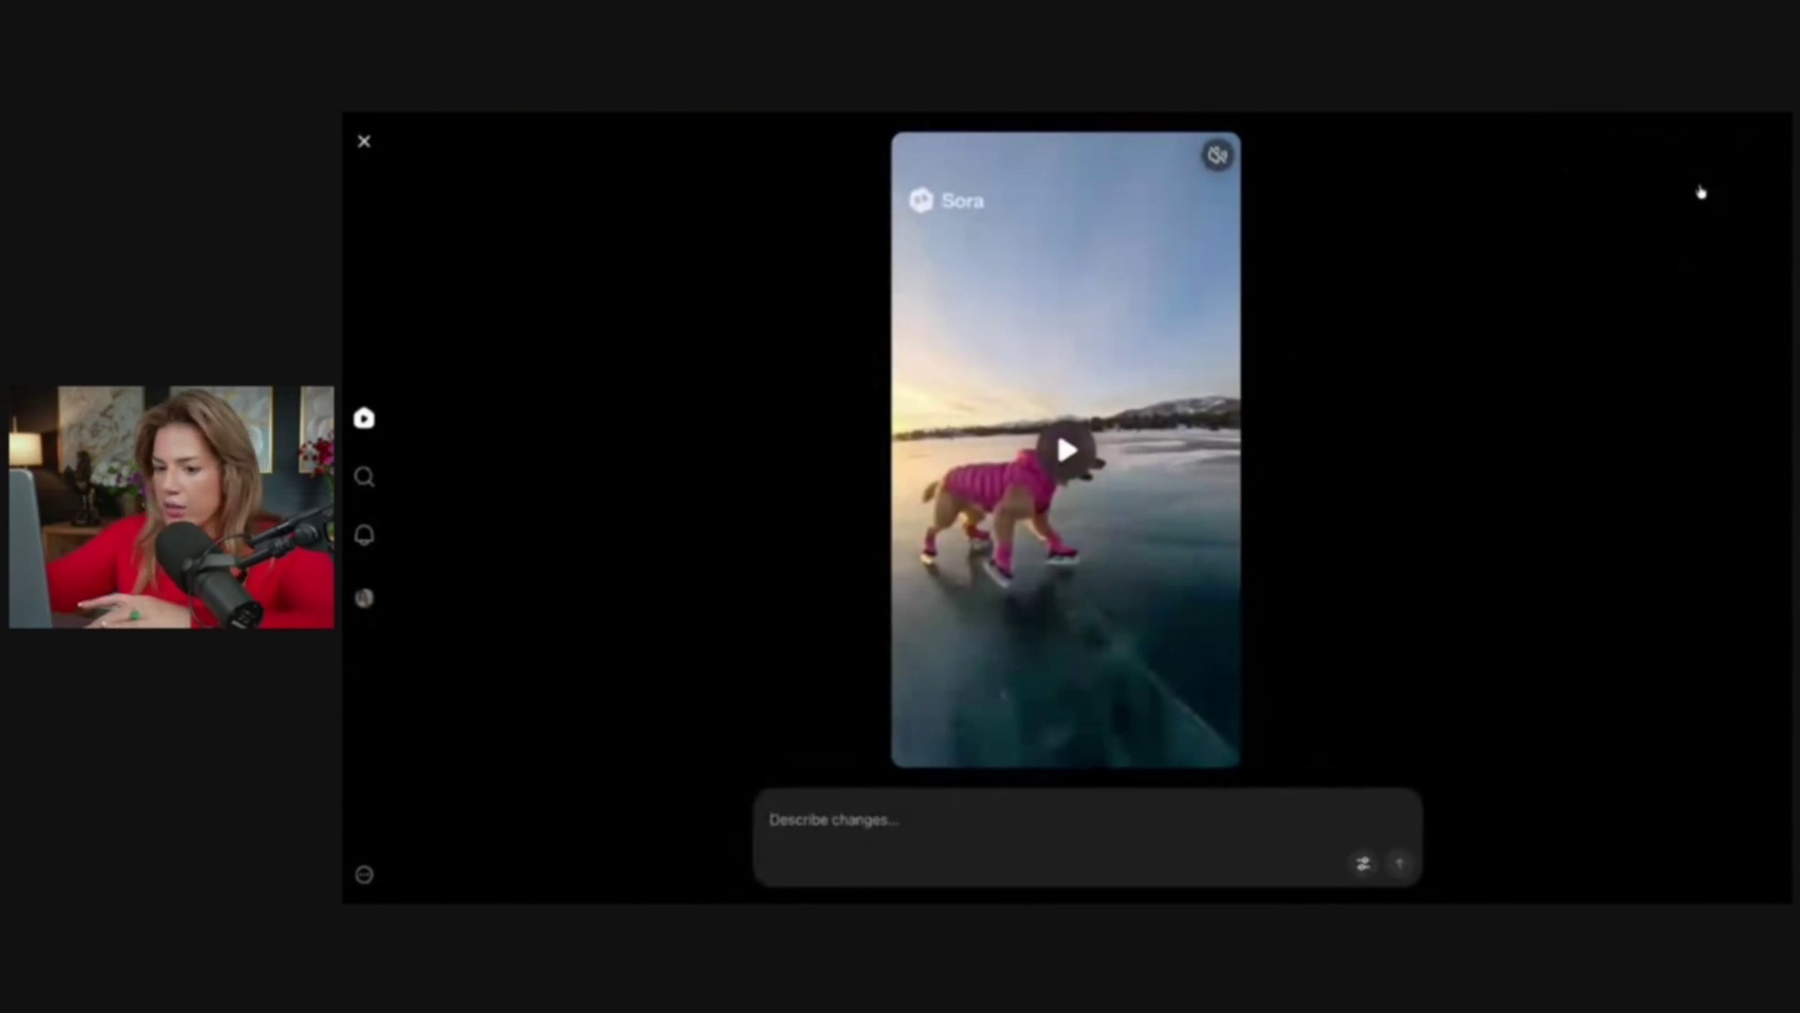
left_click(1372, 210)
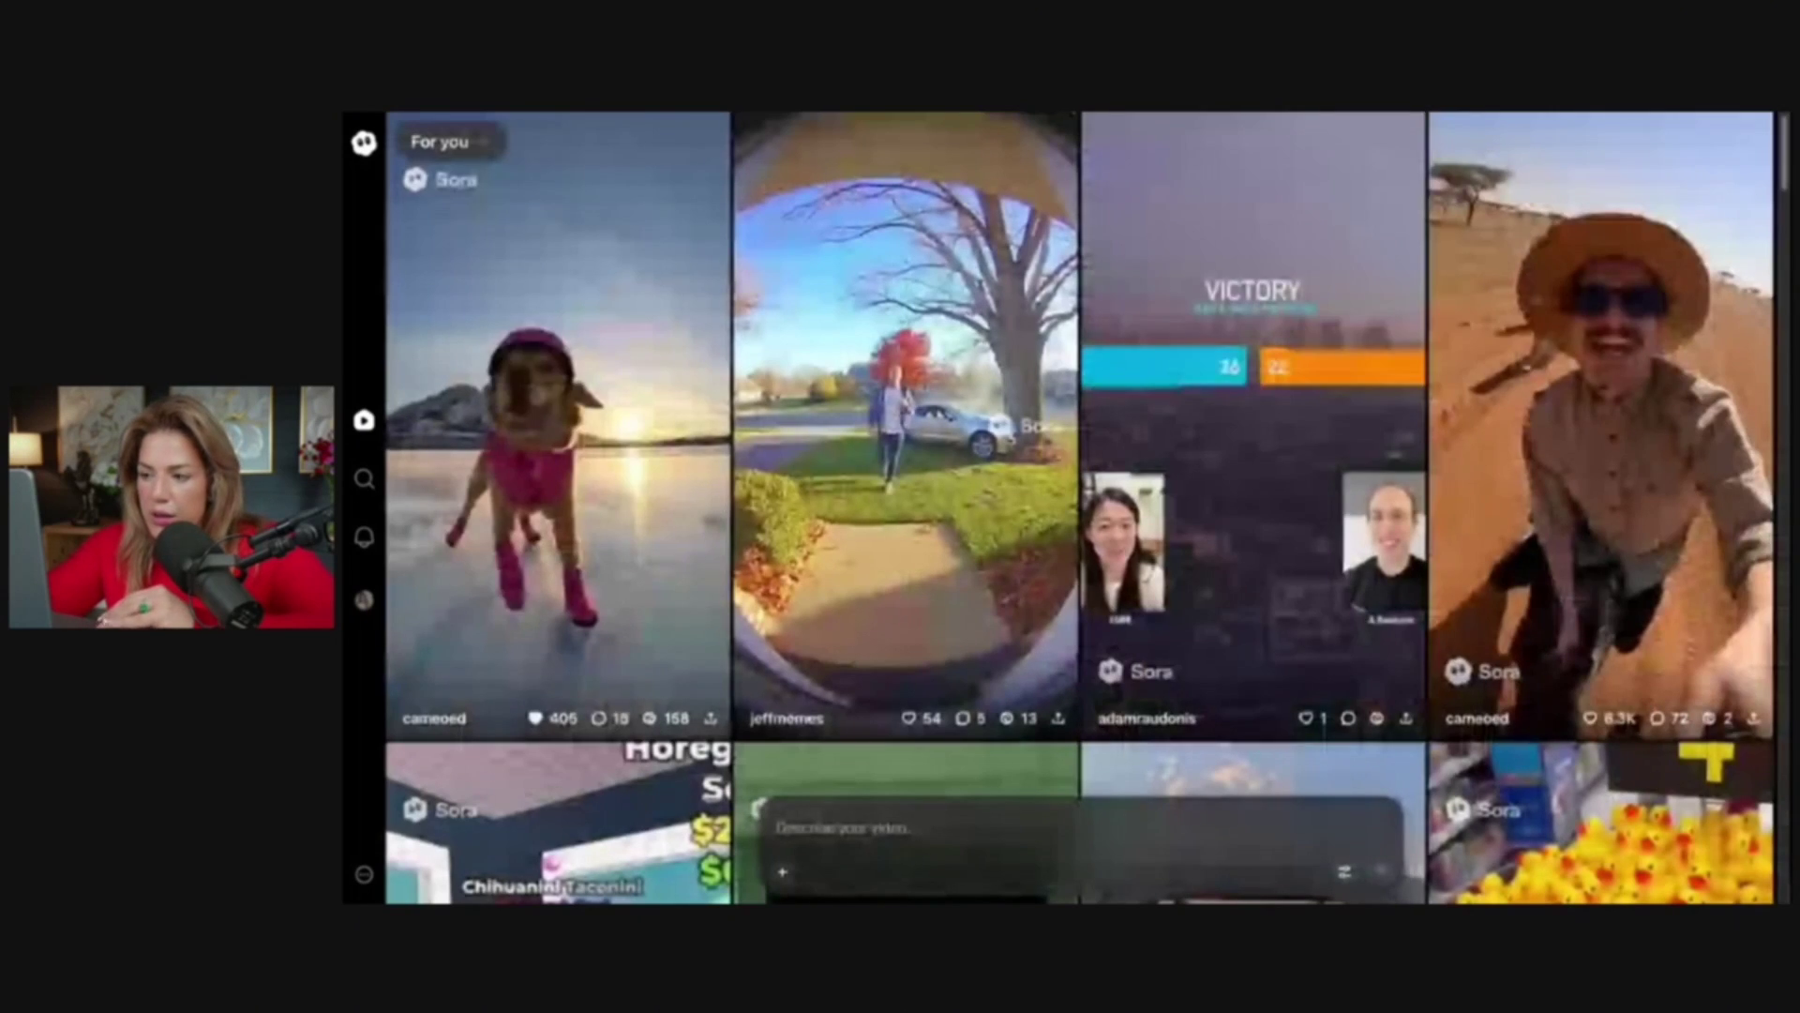
left_click(431, 431)
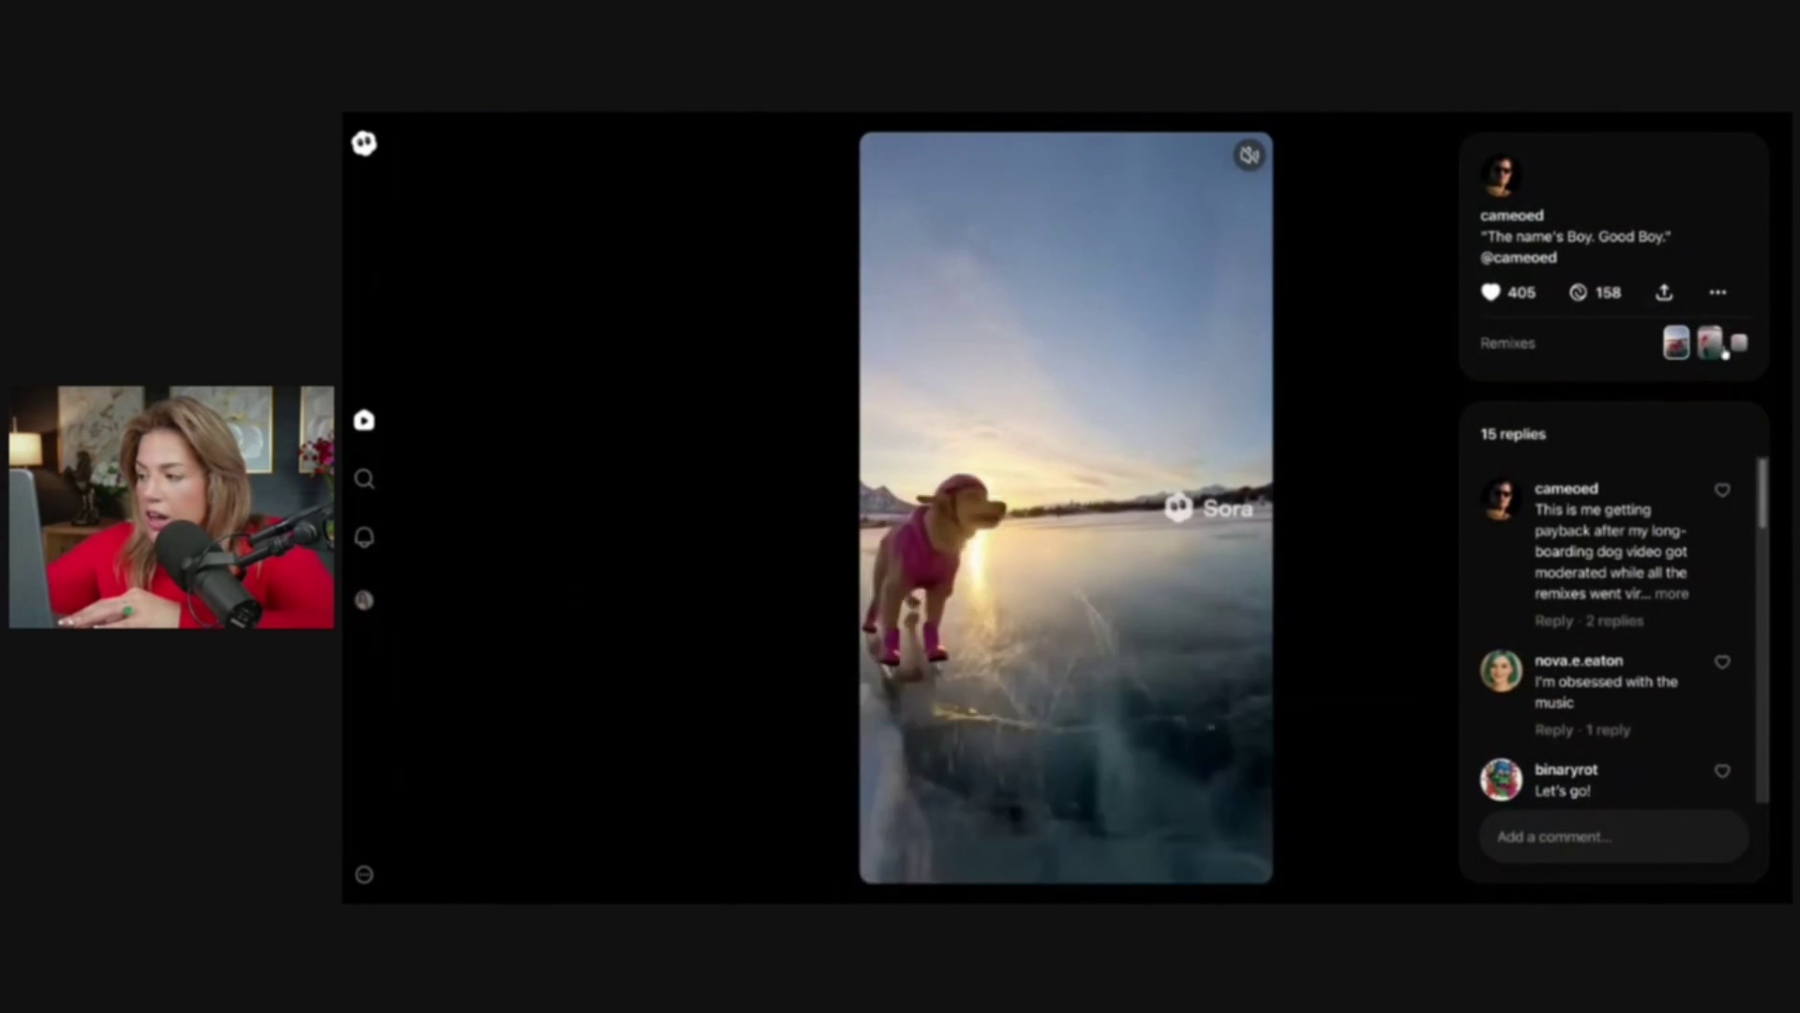
Browse the cat, lobster, crocodile and human-skater remixes, then go back to the feed
key("Down")
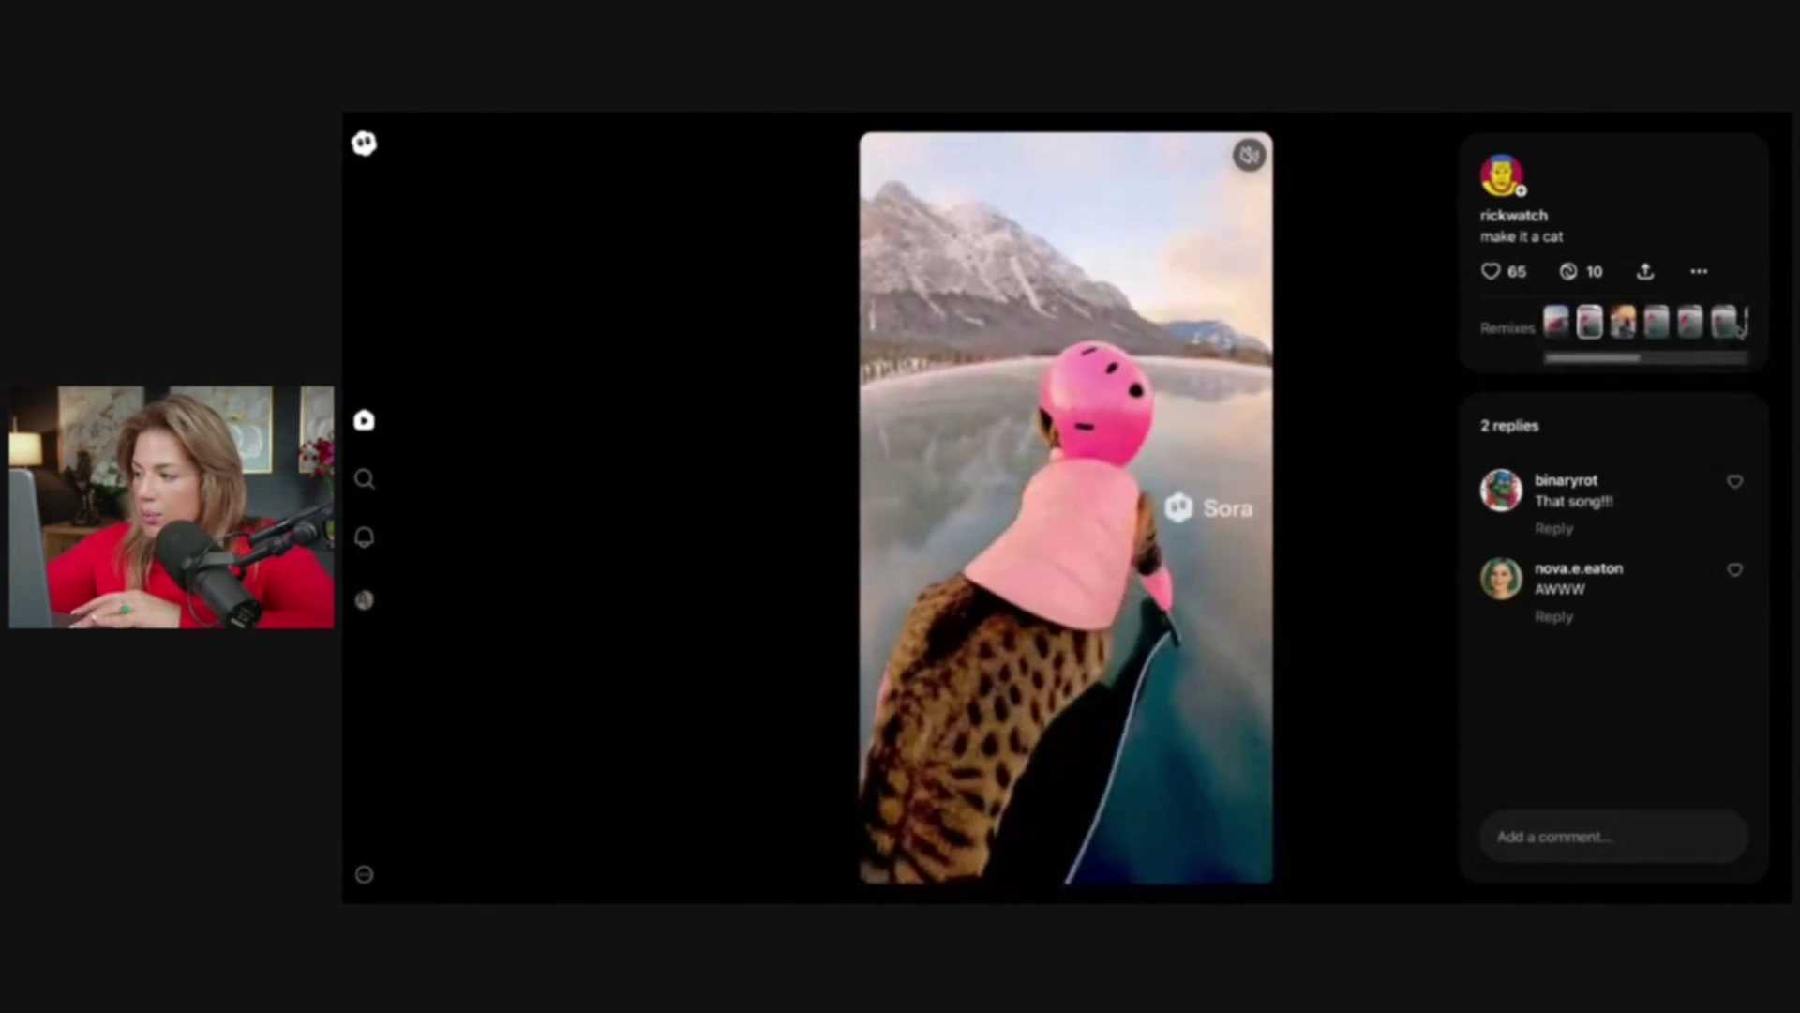
left_click(1691, 322)
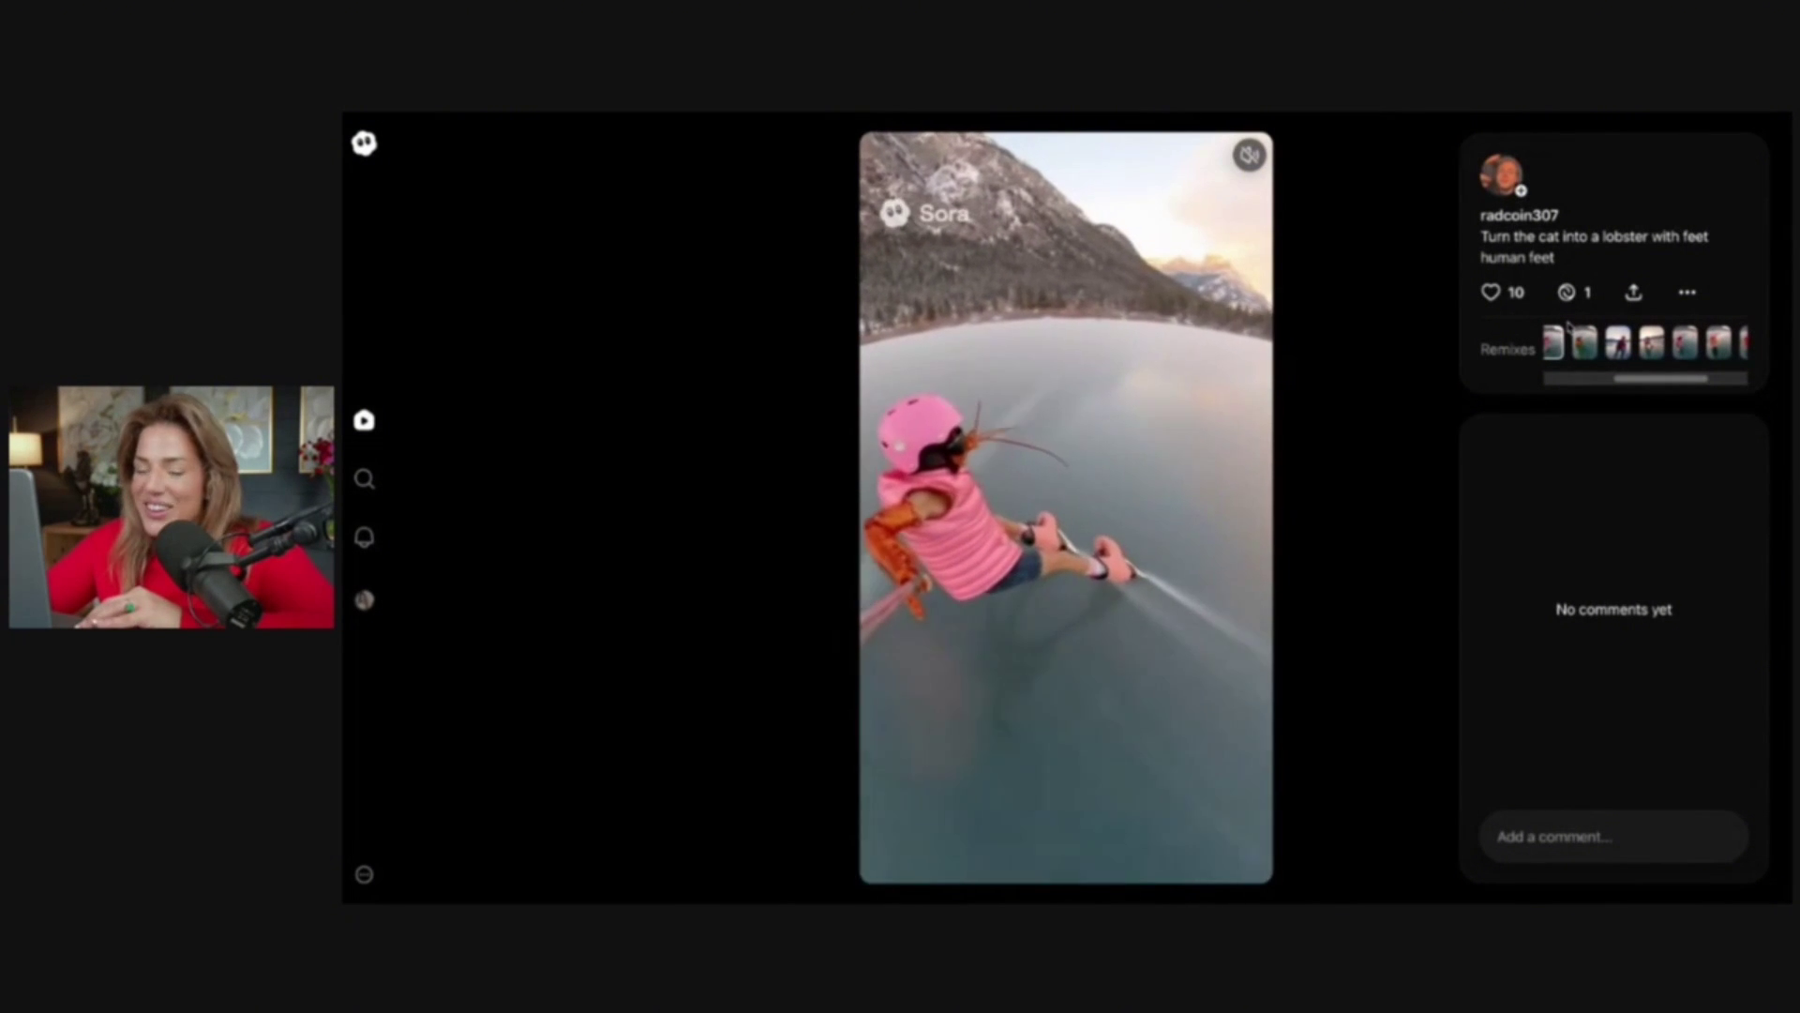
left_click(1618, 339)
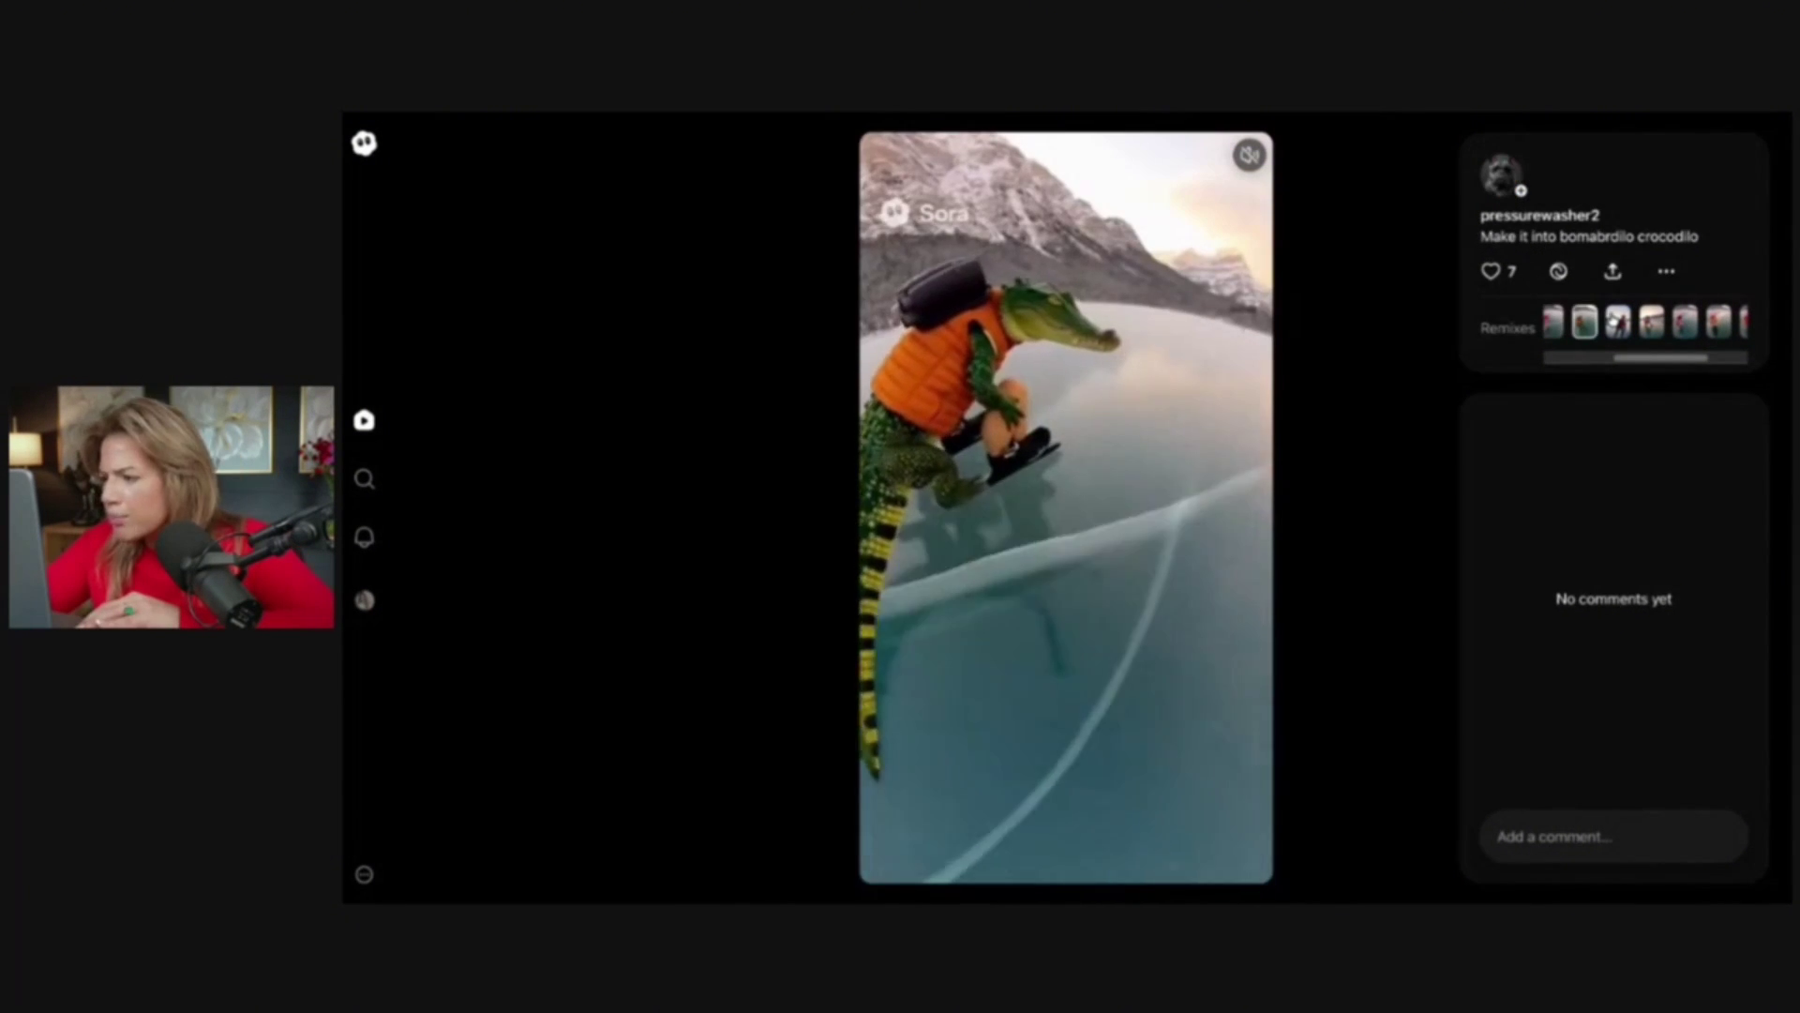
left_click(1613, 321)
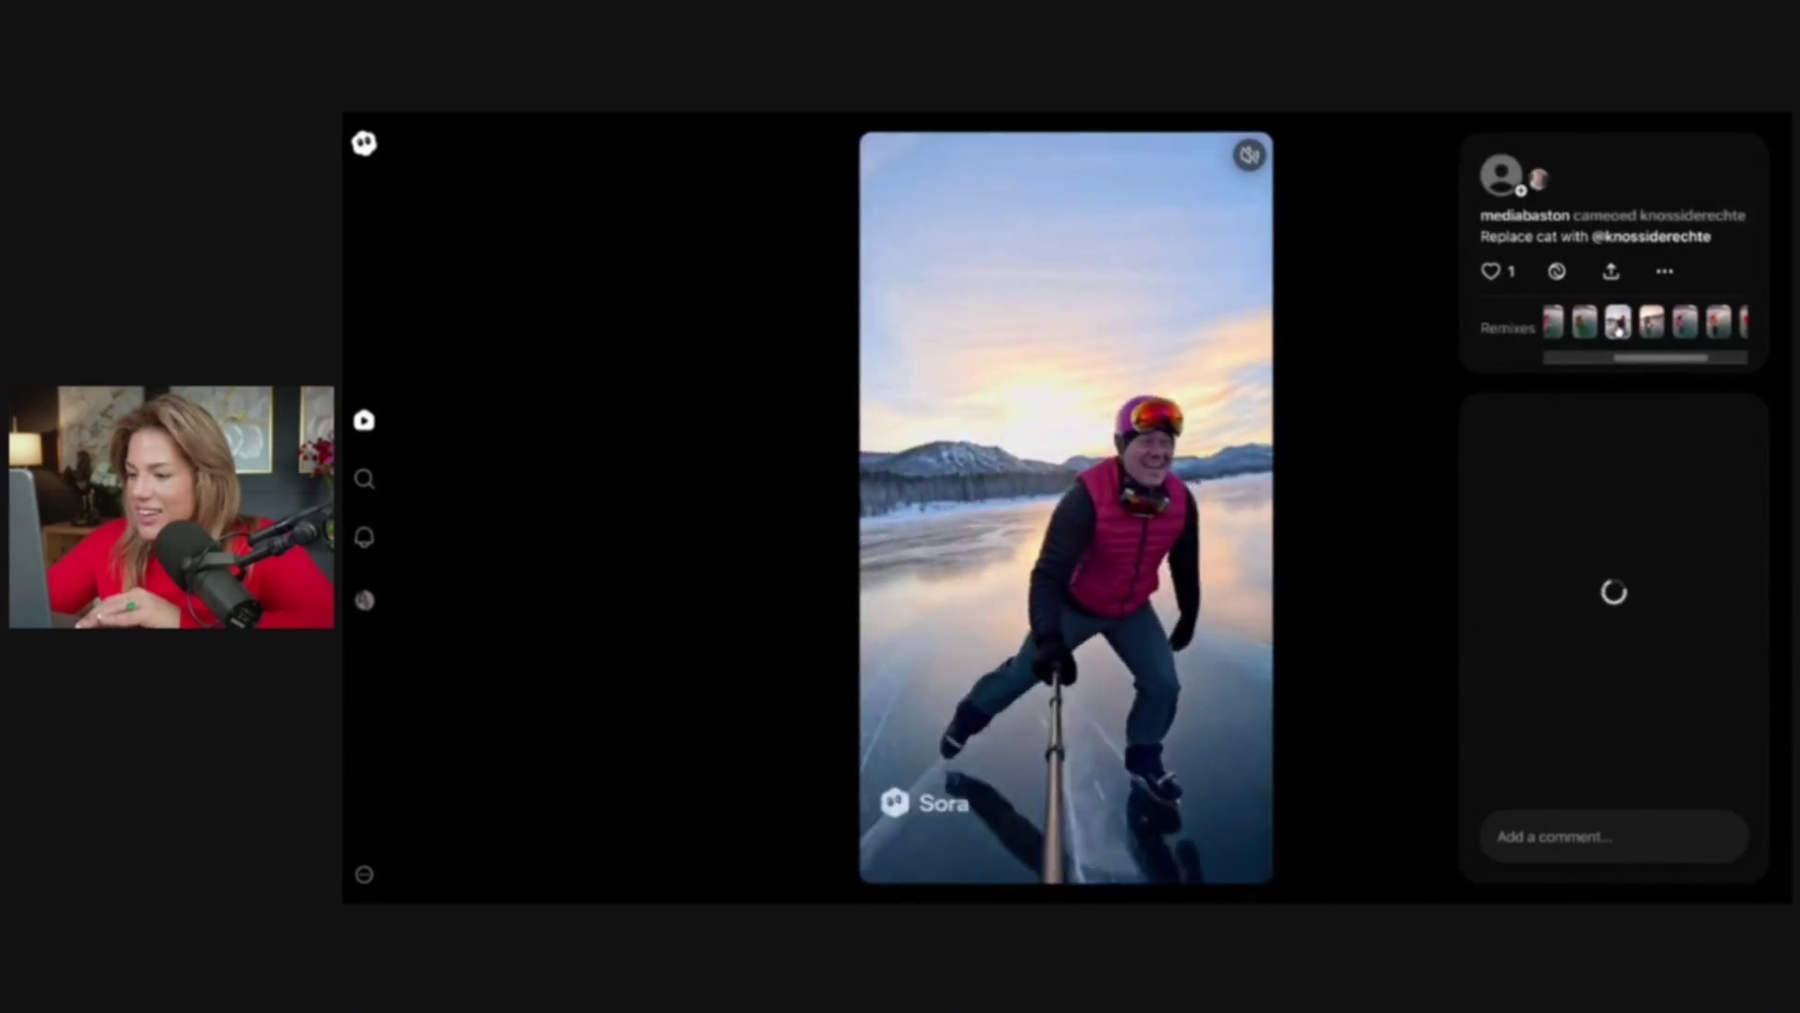
key("Escape")
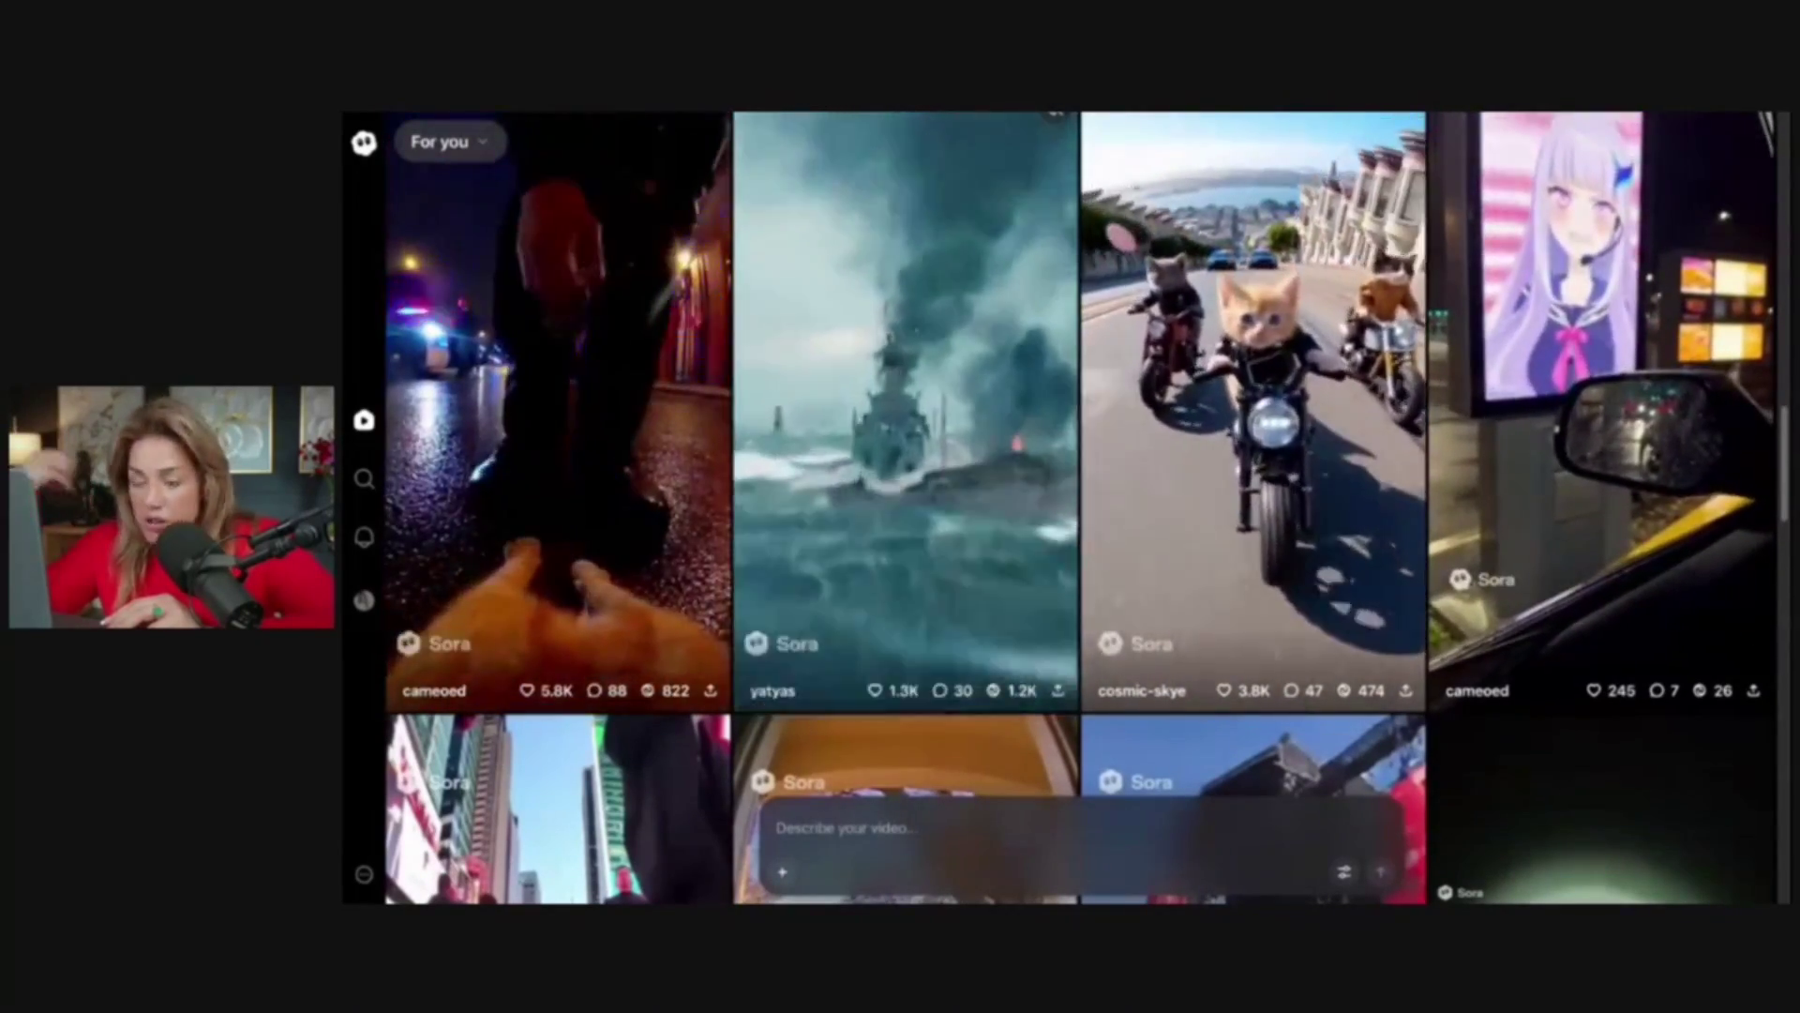
Remix the burning-warship clip with the prompt 'Make the ships look evil' and return to the feed
scroll(831, 464, "up", 1)
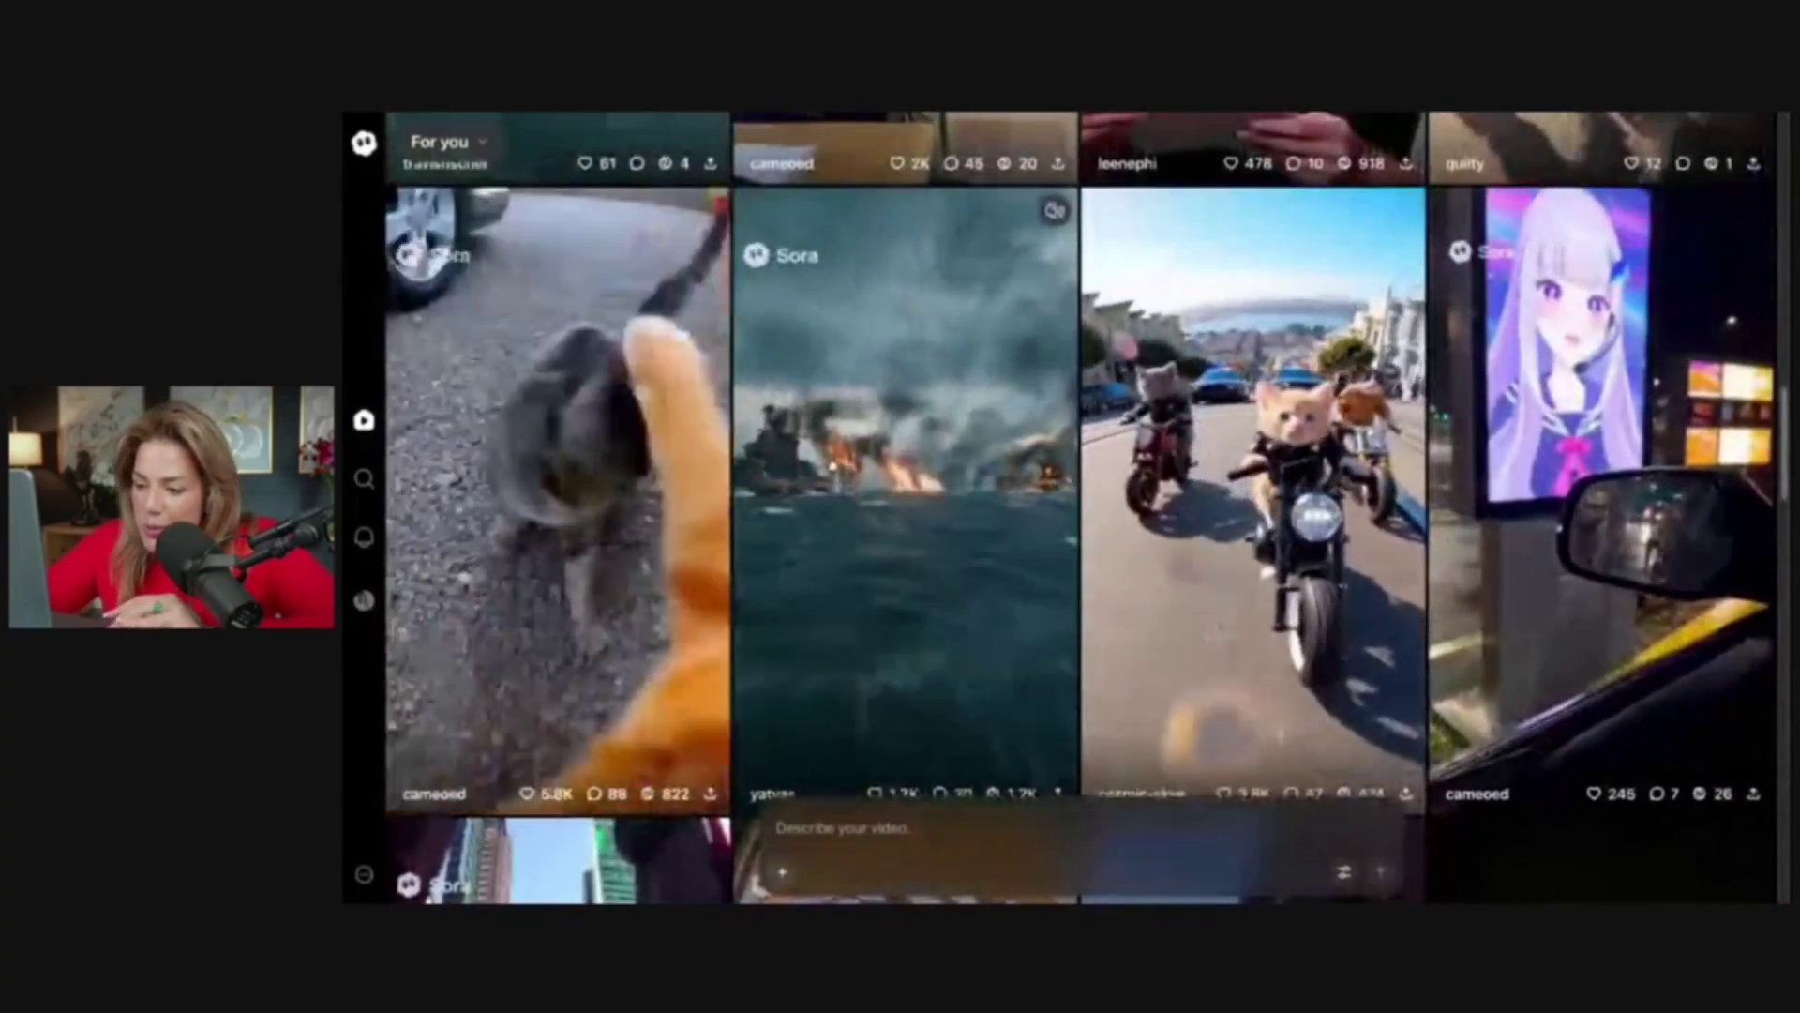
scroll(832, 465, "down", 2)
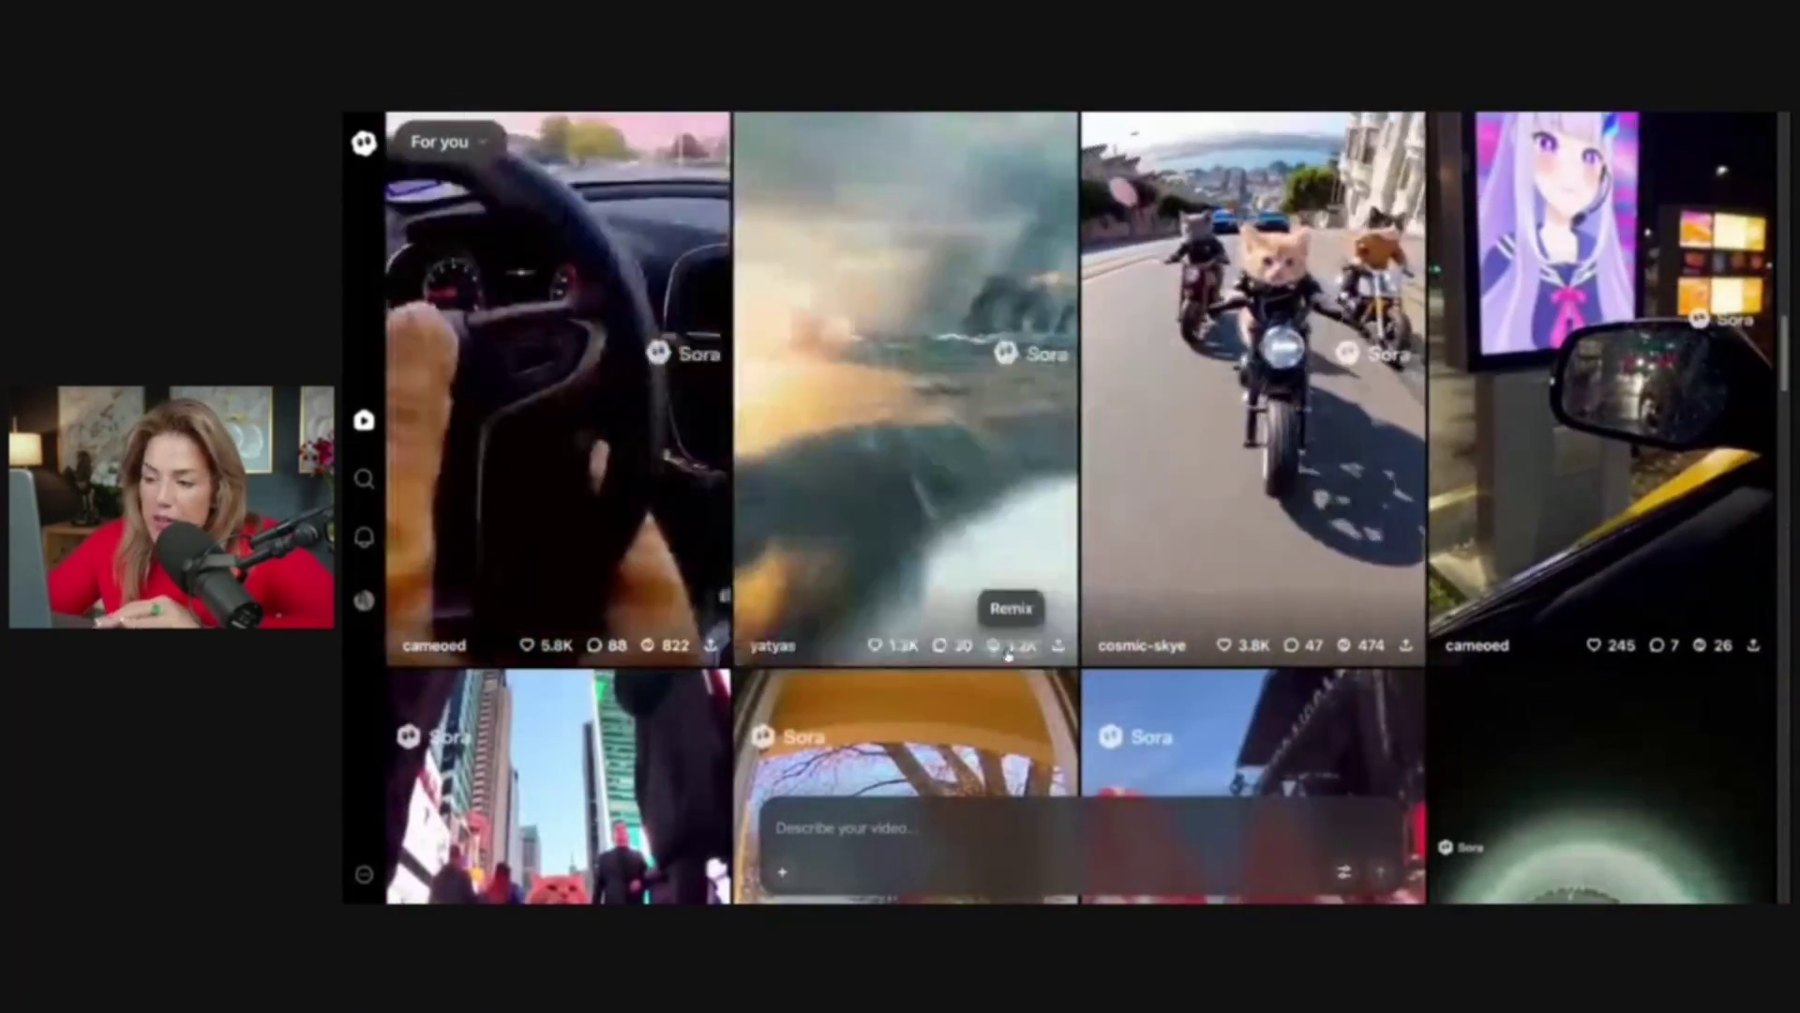
scroll(1008, 658, "up", 1)
scroll(1008, 658, "down", 1)
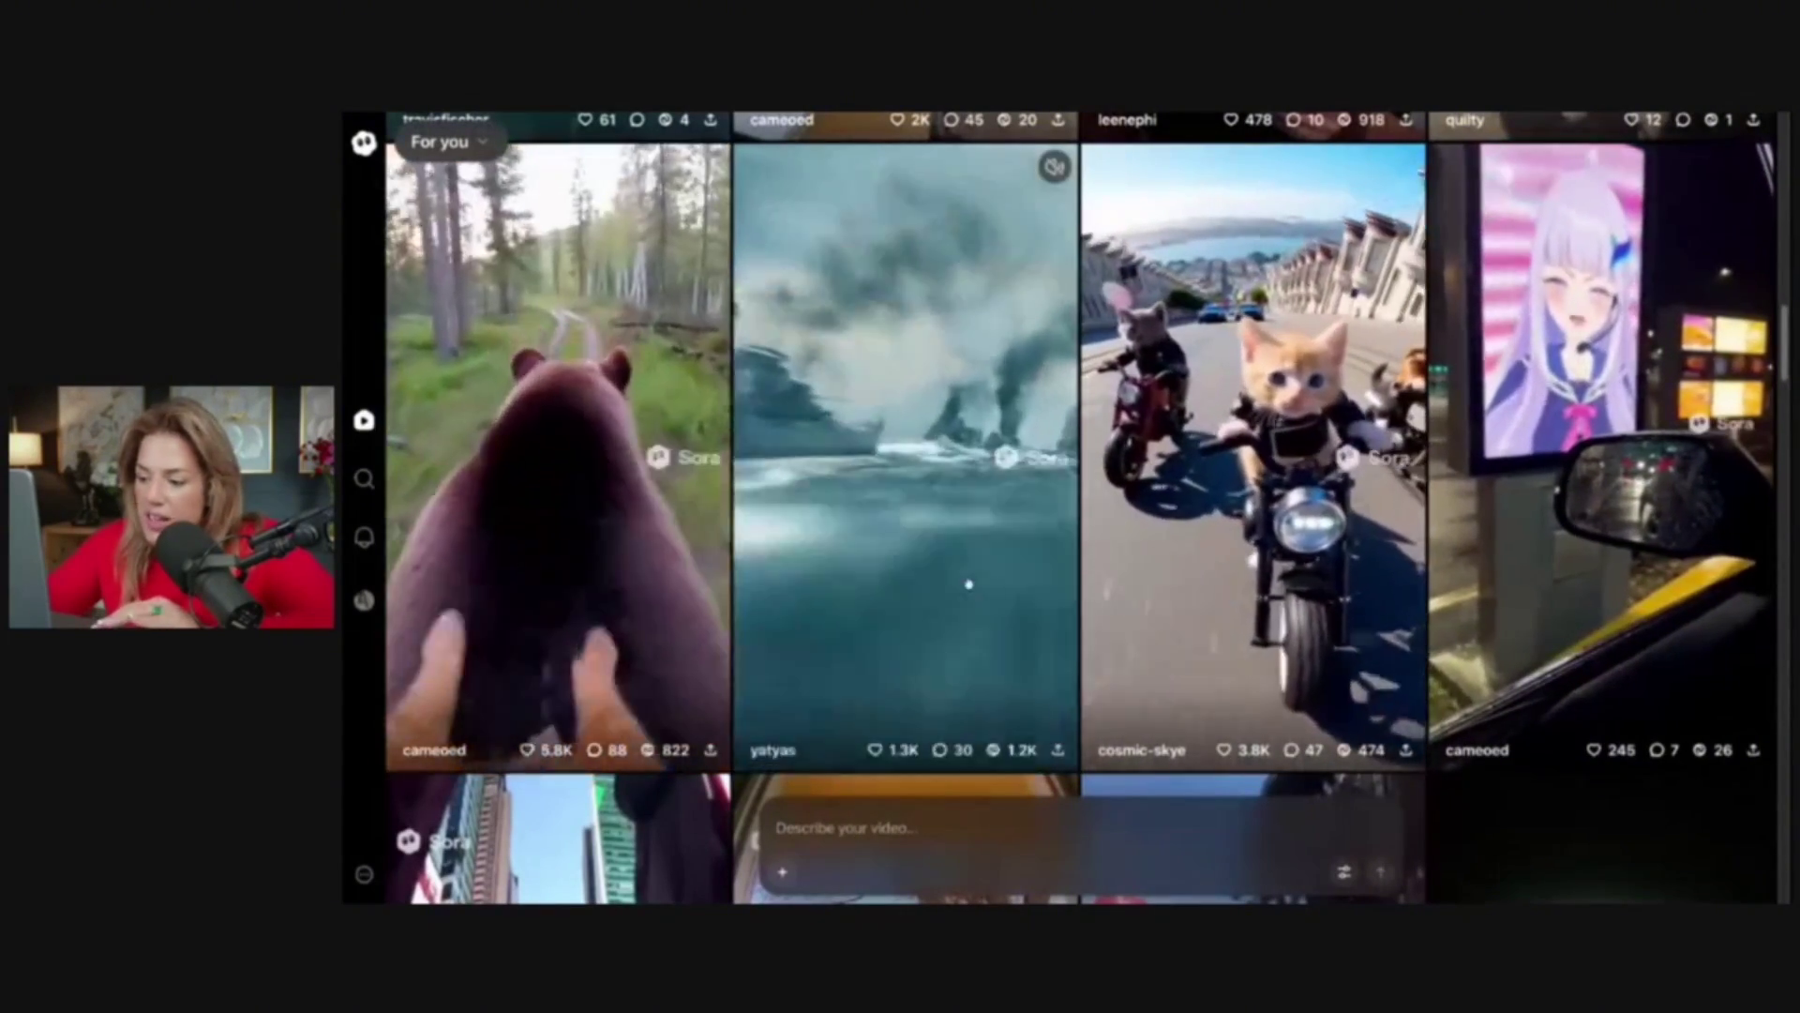
left_click(1000, 758)
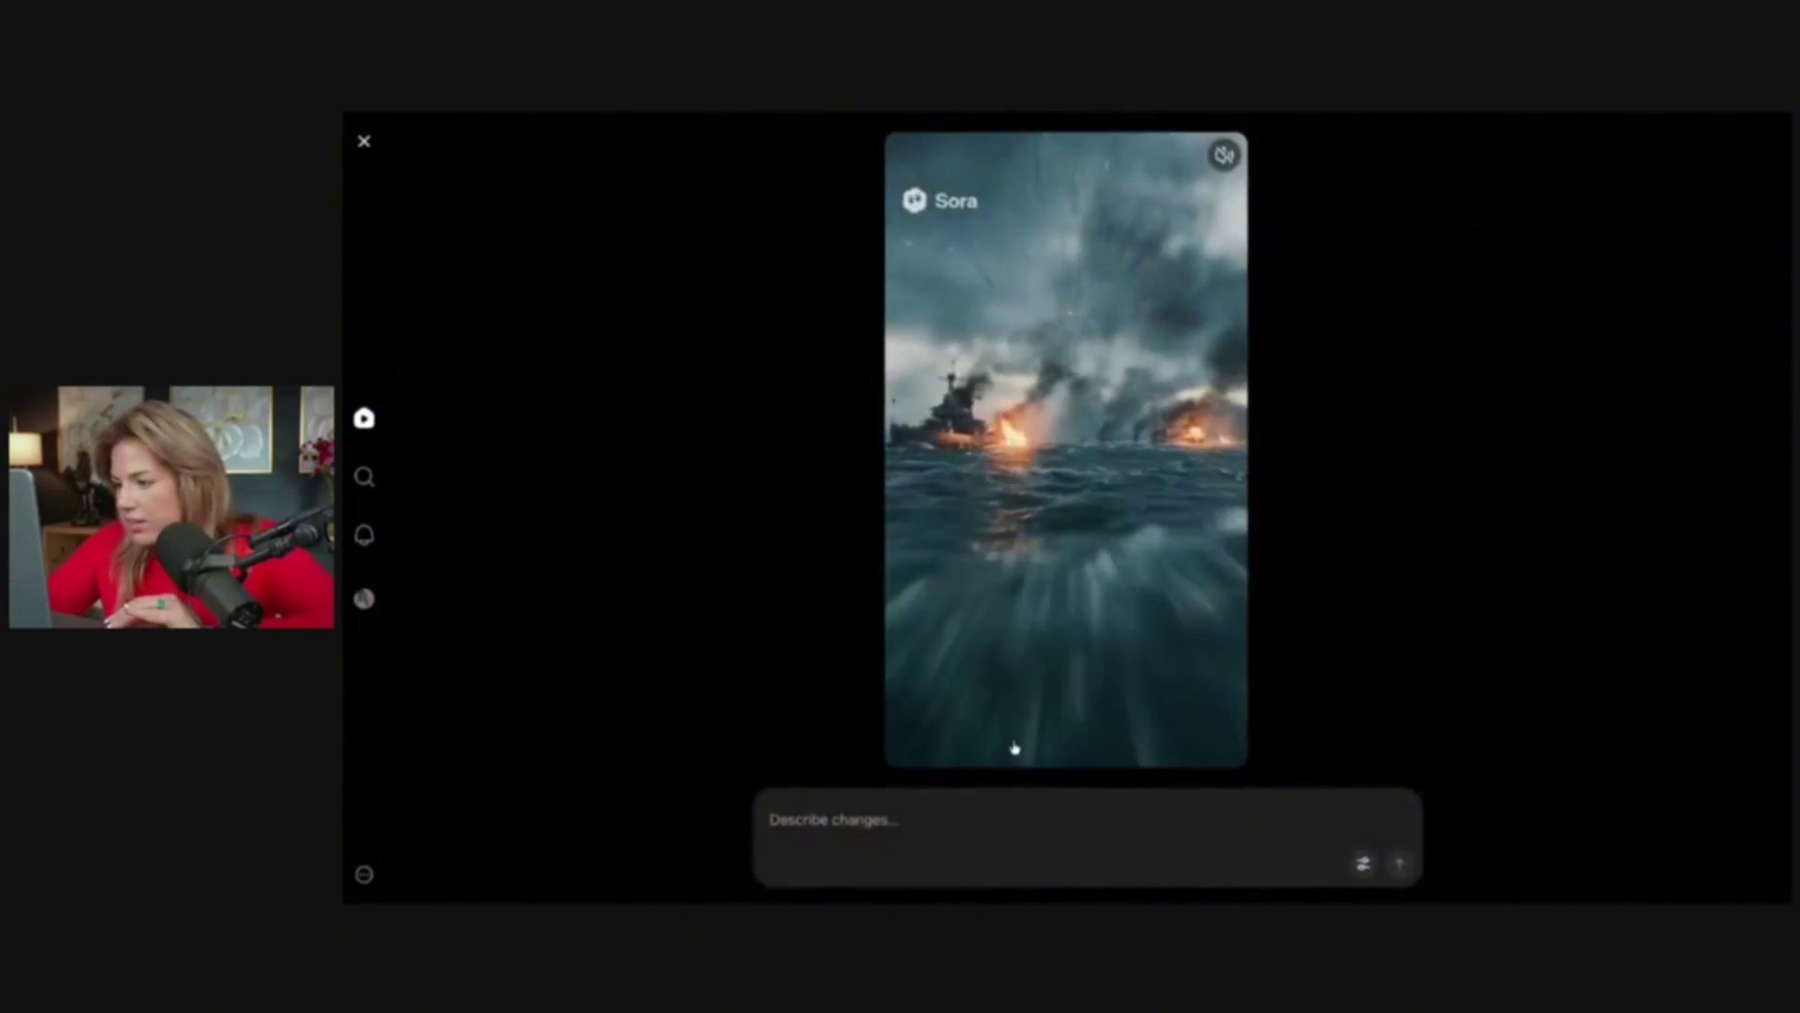
type("Make the ships lookk evil like the pirates of the c")
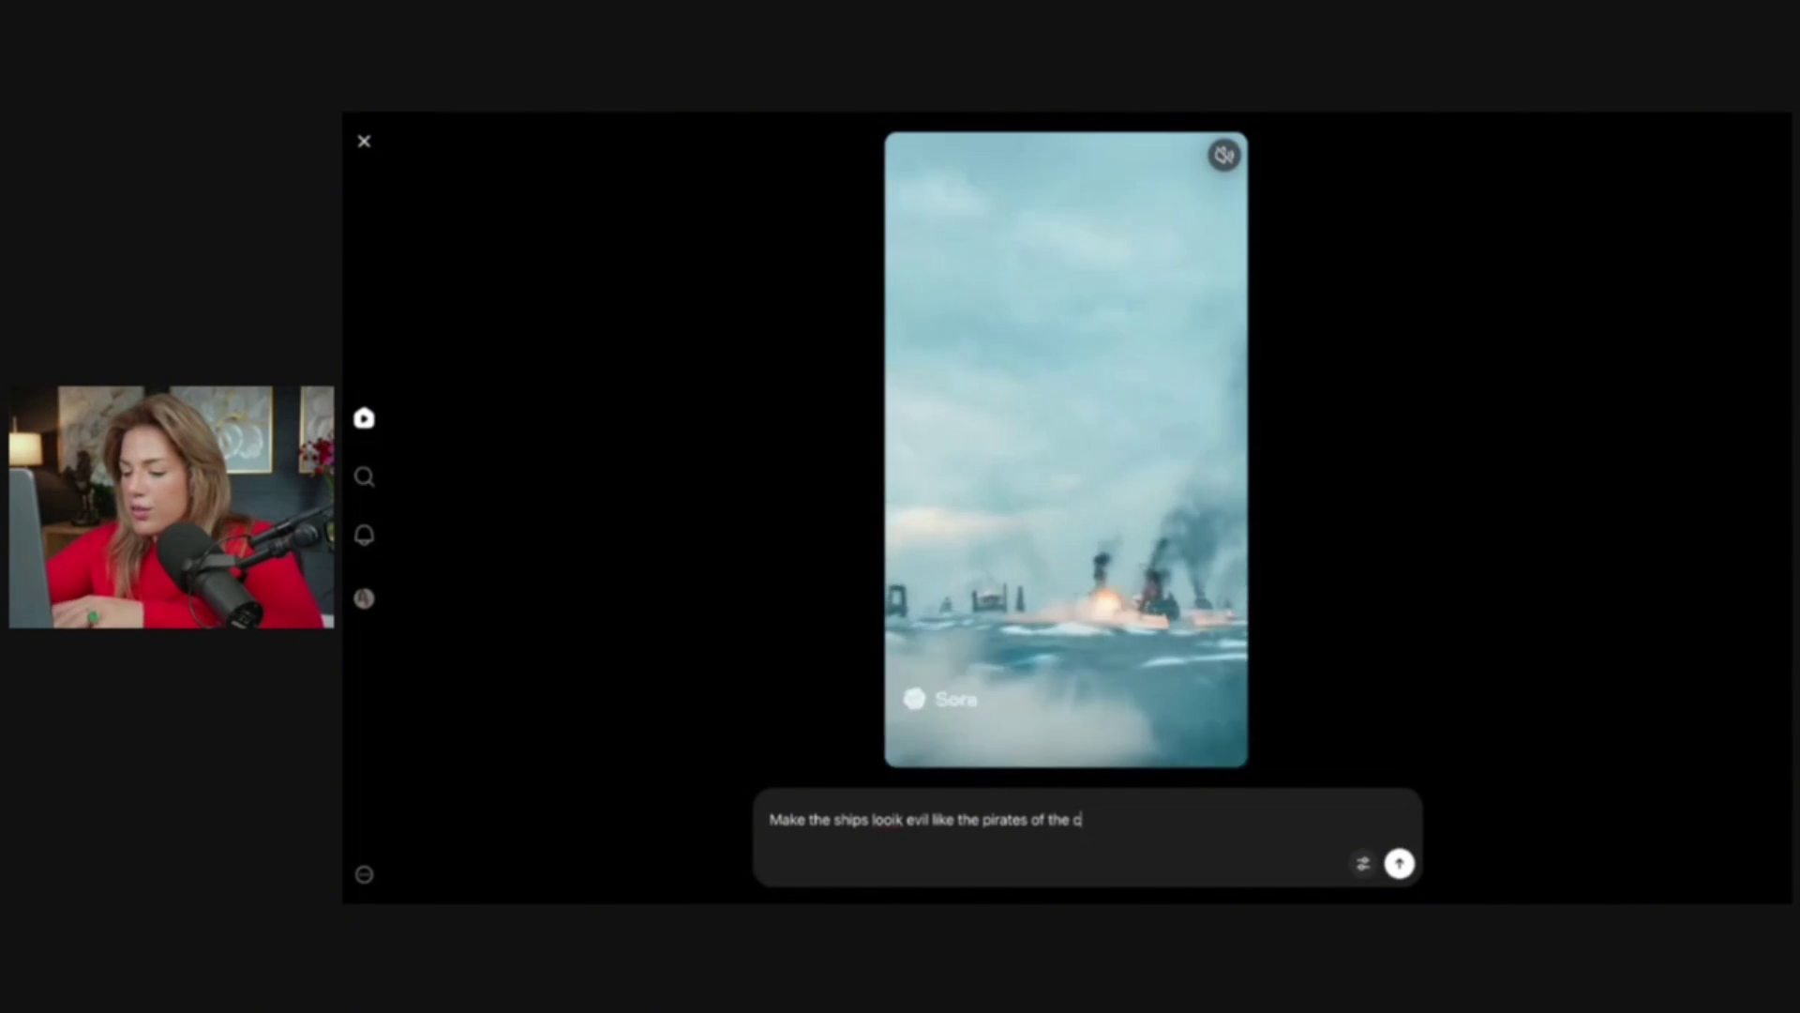
key("Return")
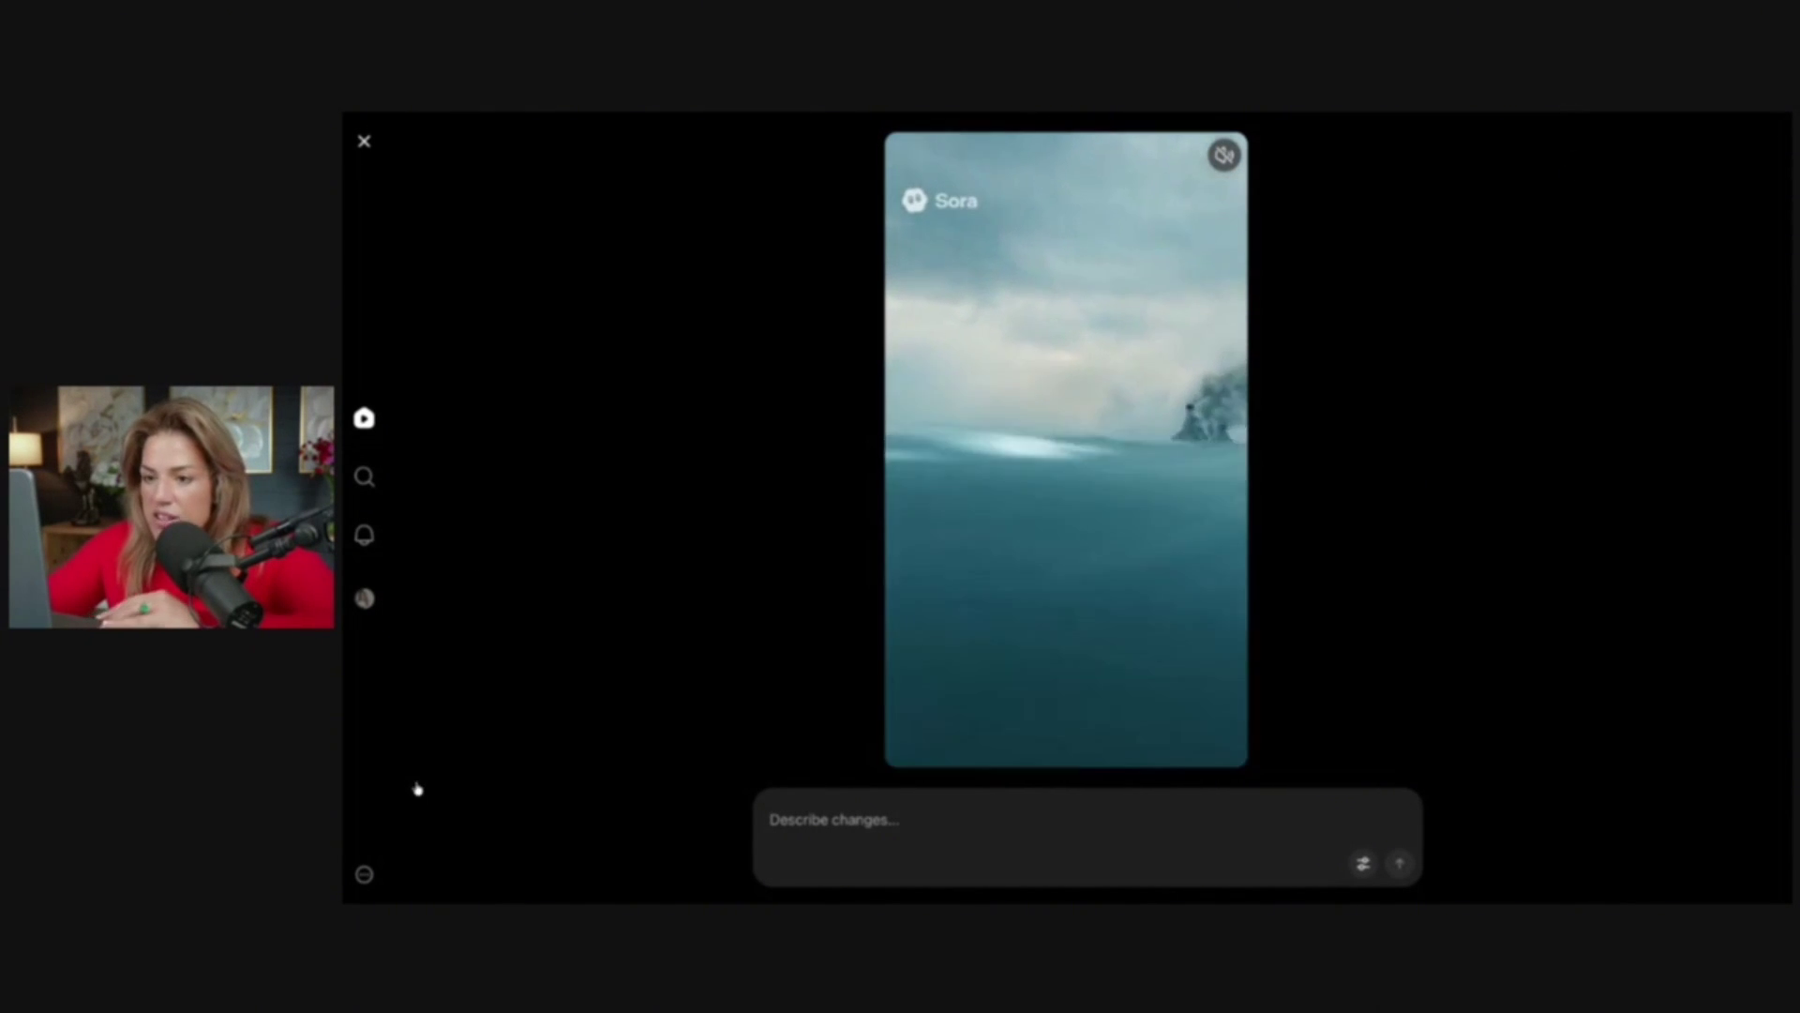
key("Escape")
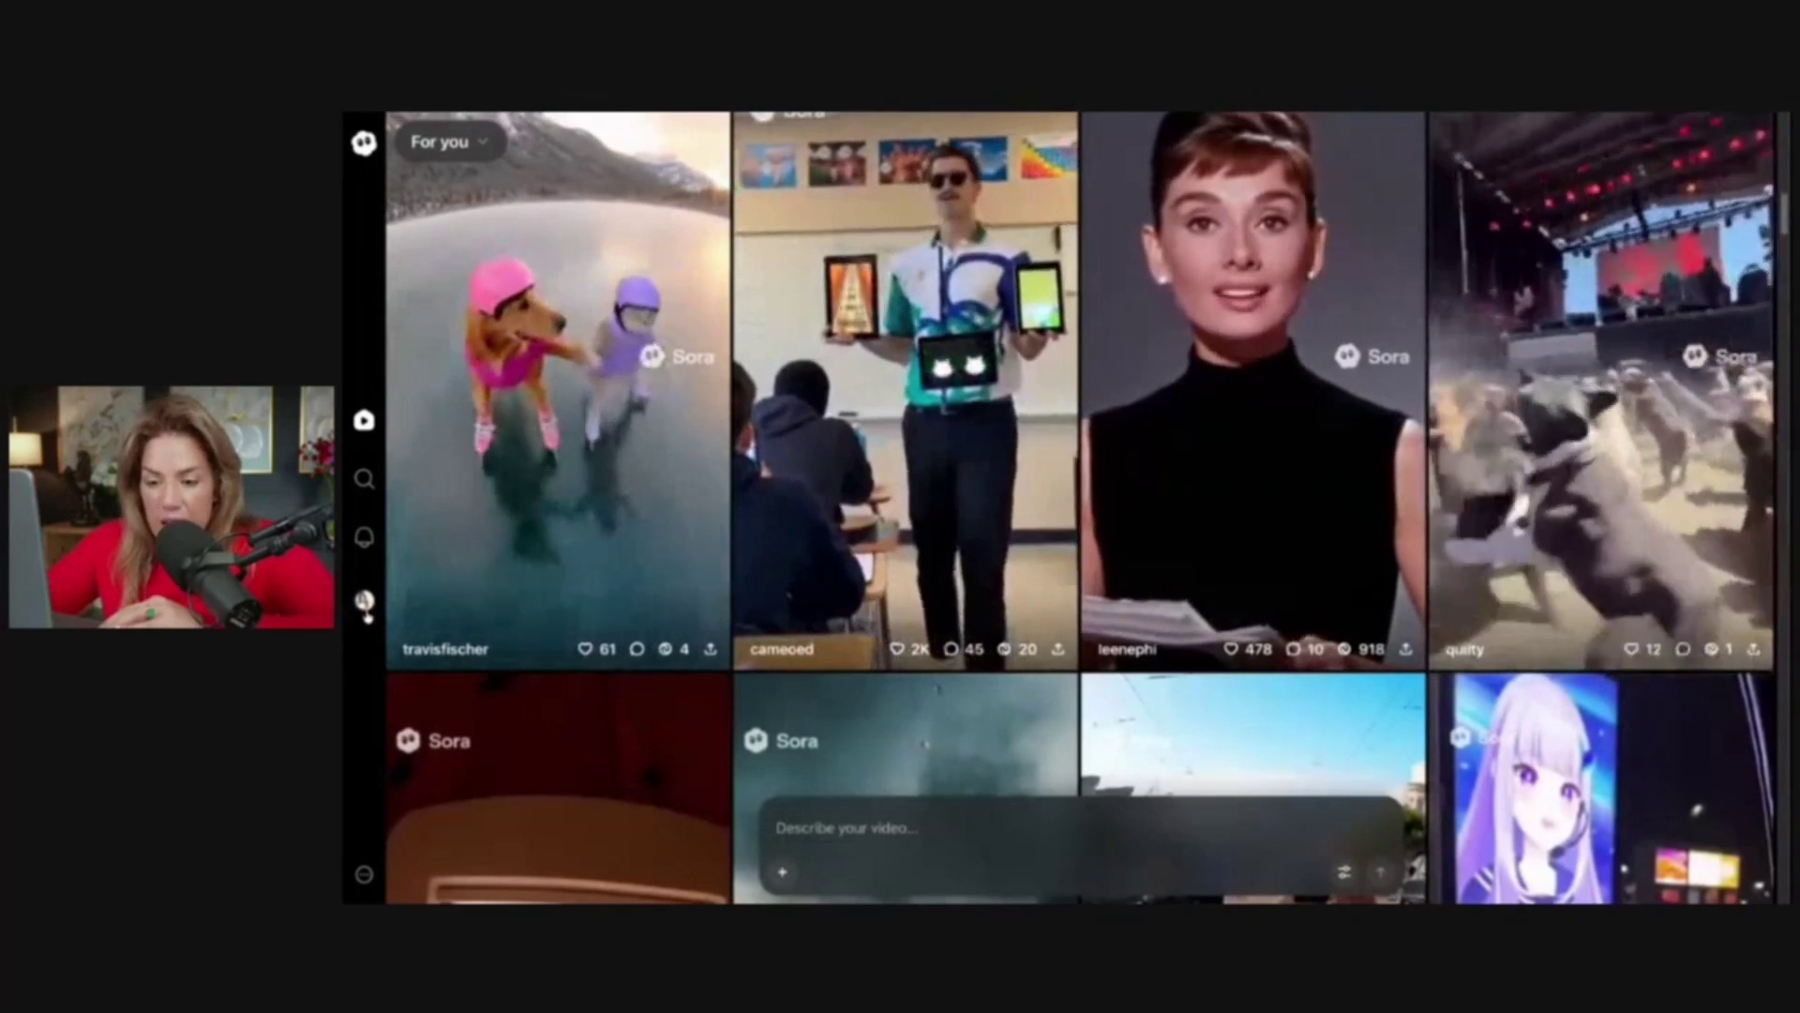
Check the Drafts collection on the profile page
left_click(364, 602)
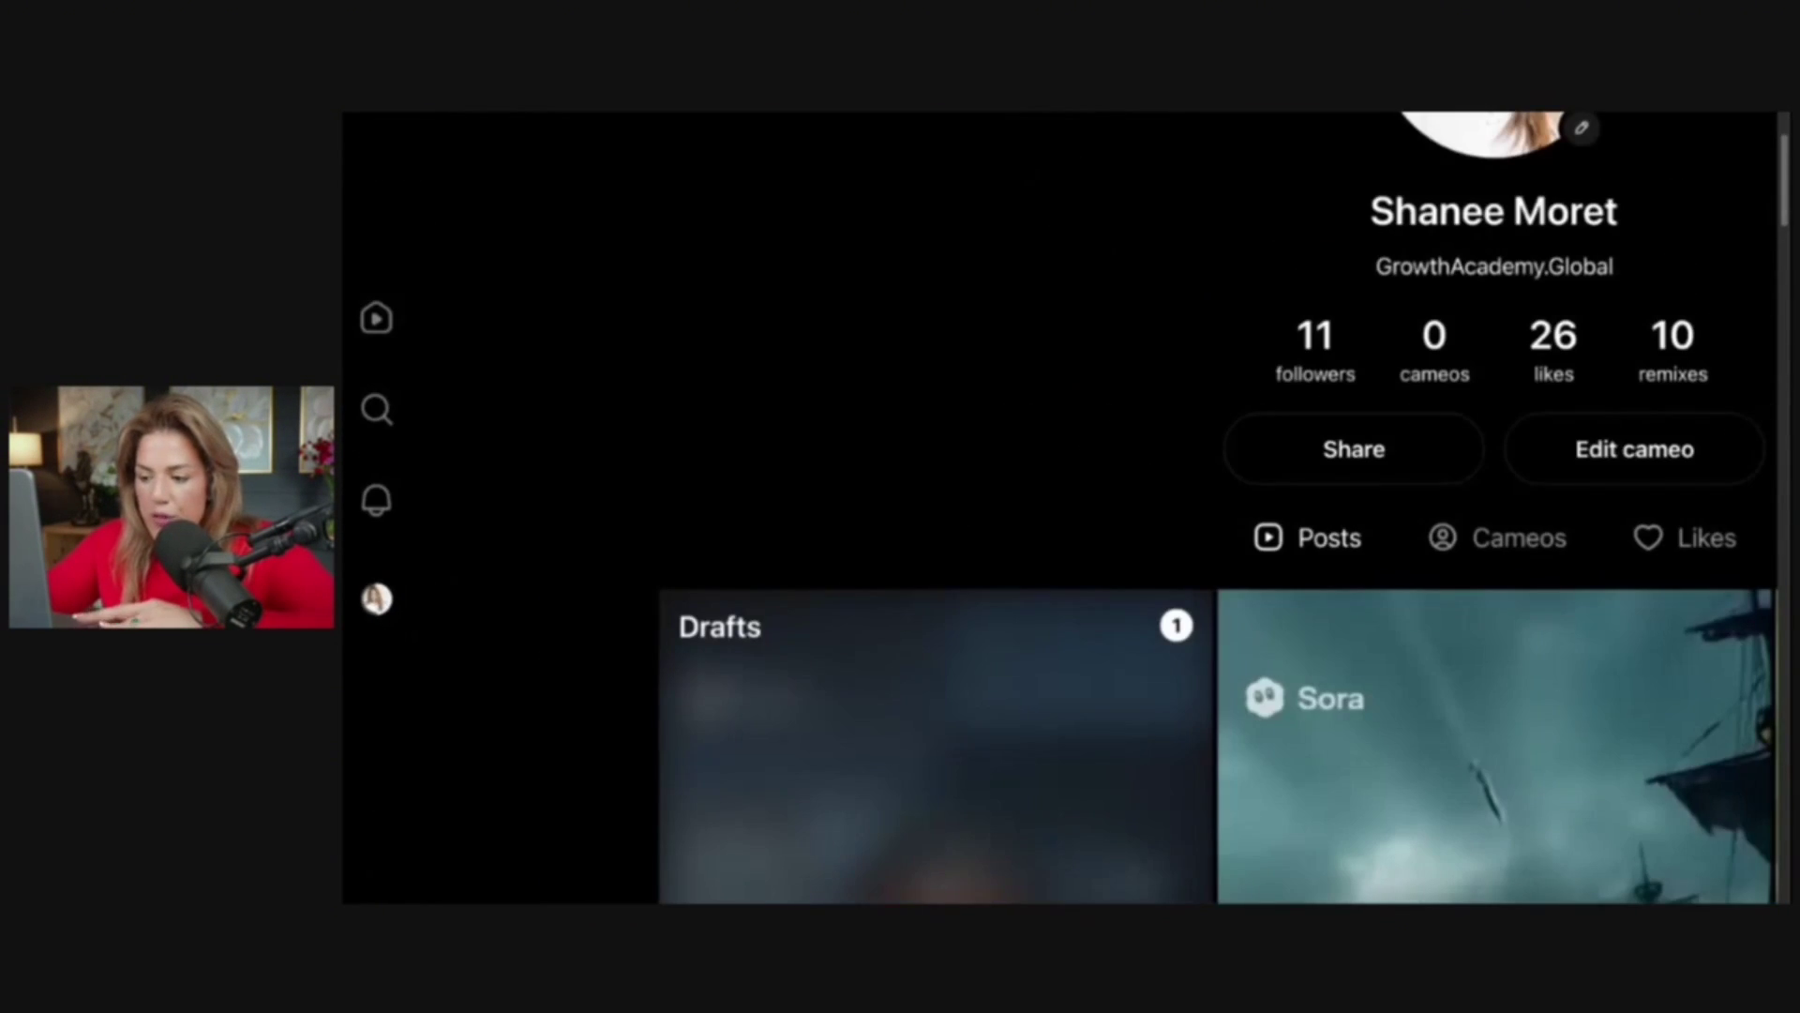
scroll(671, 665, "down", 3)
left_click(684, 675)
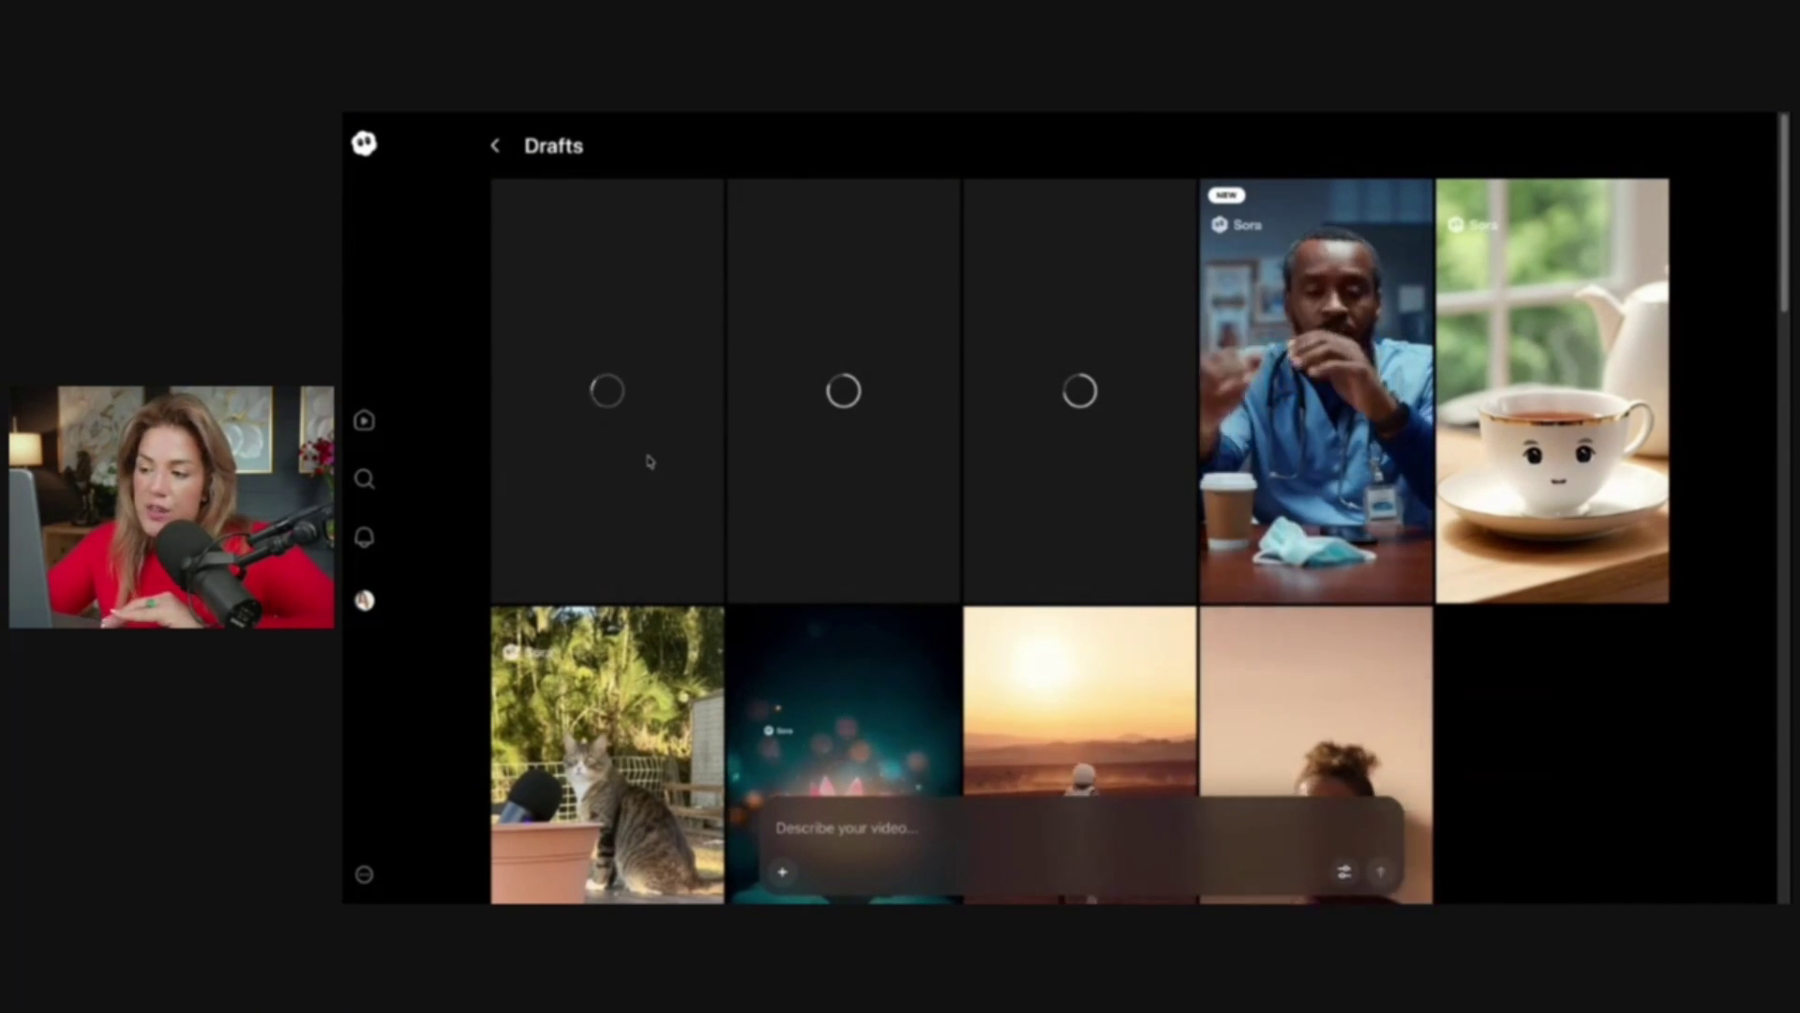
From Home, try remixing the skating dog clip with 'replace the dog with bird'; the three-video limit blocks it
left_click(364, 419)
left_click(1604, 290)
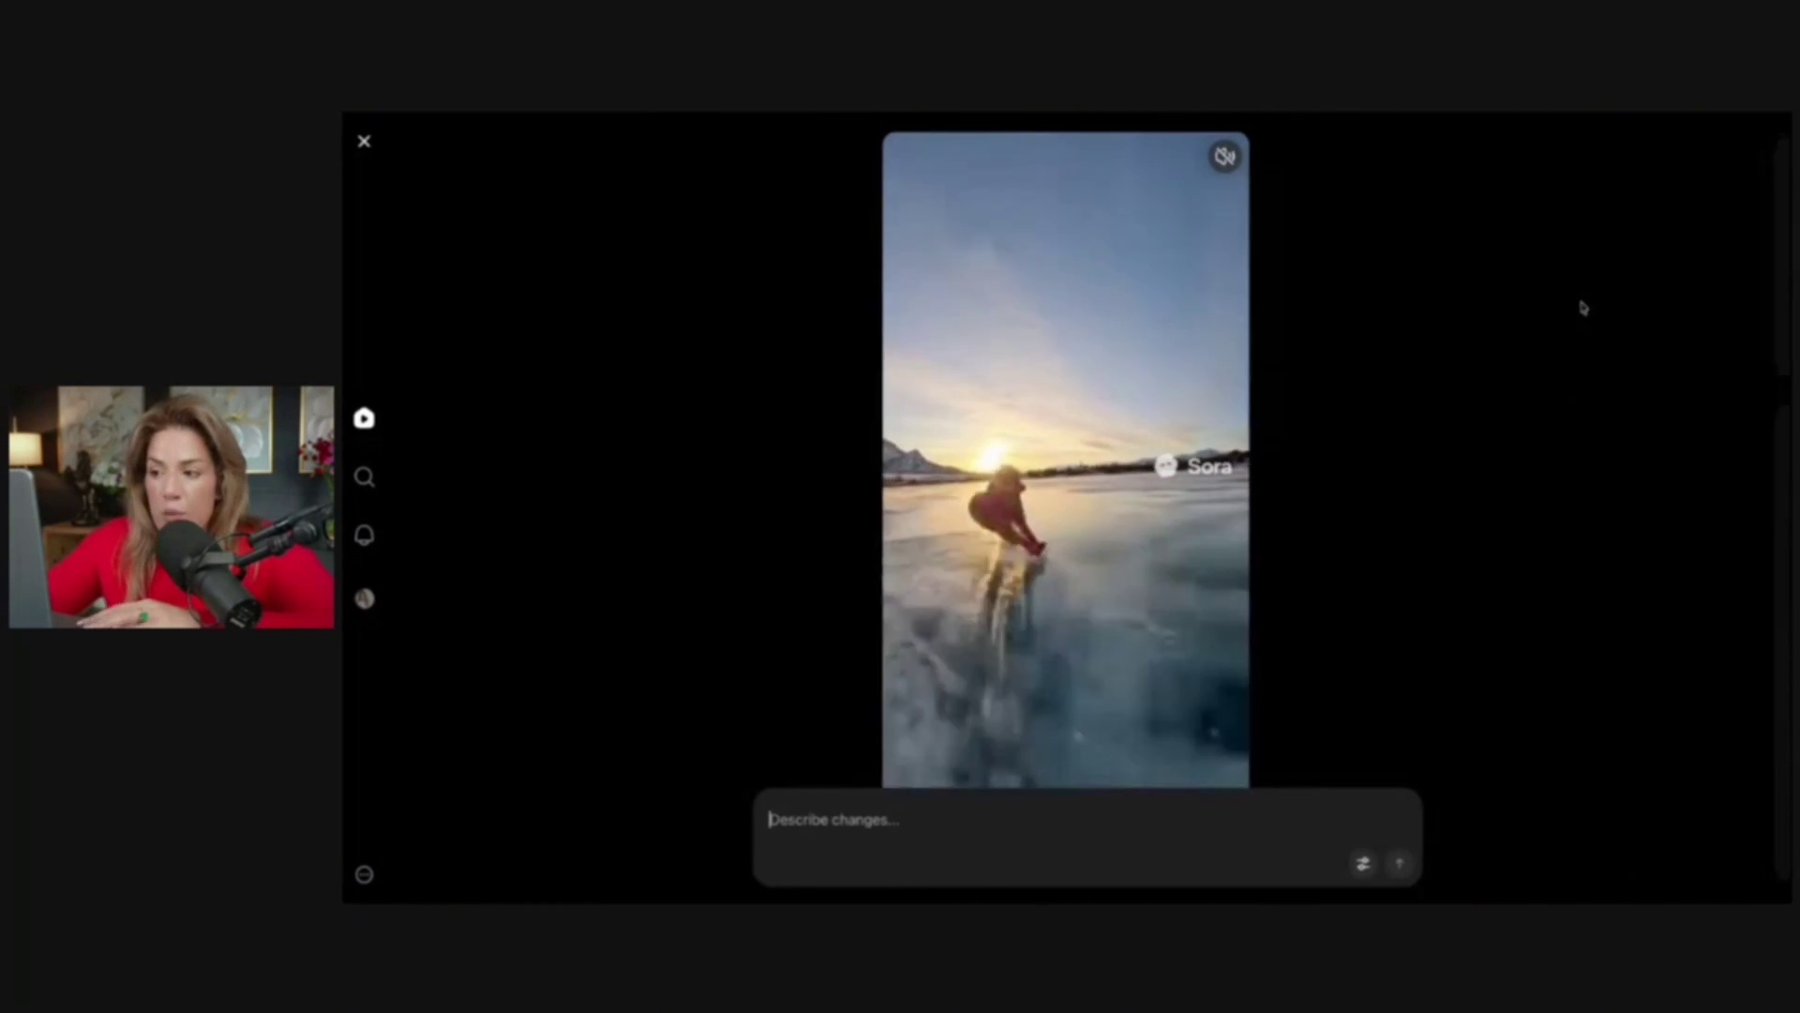
type("replace the dog with")
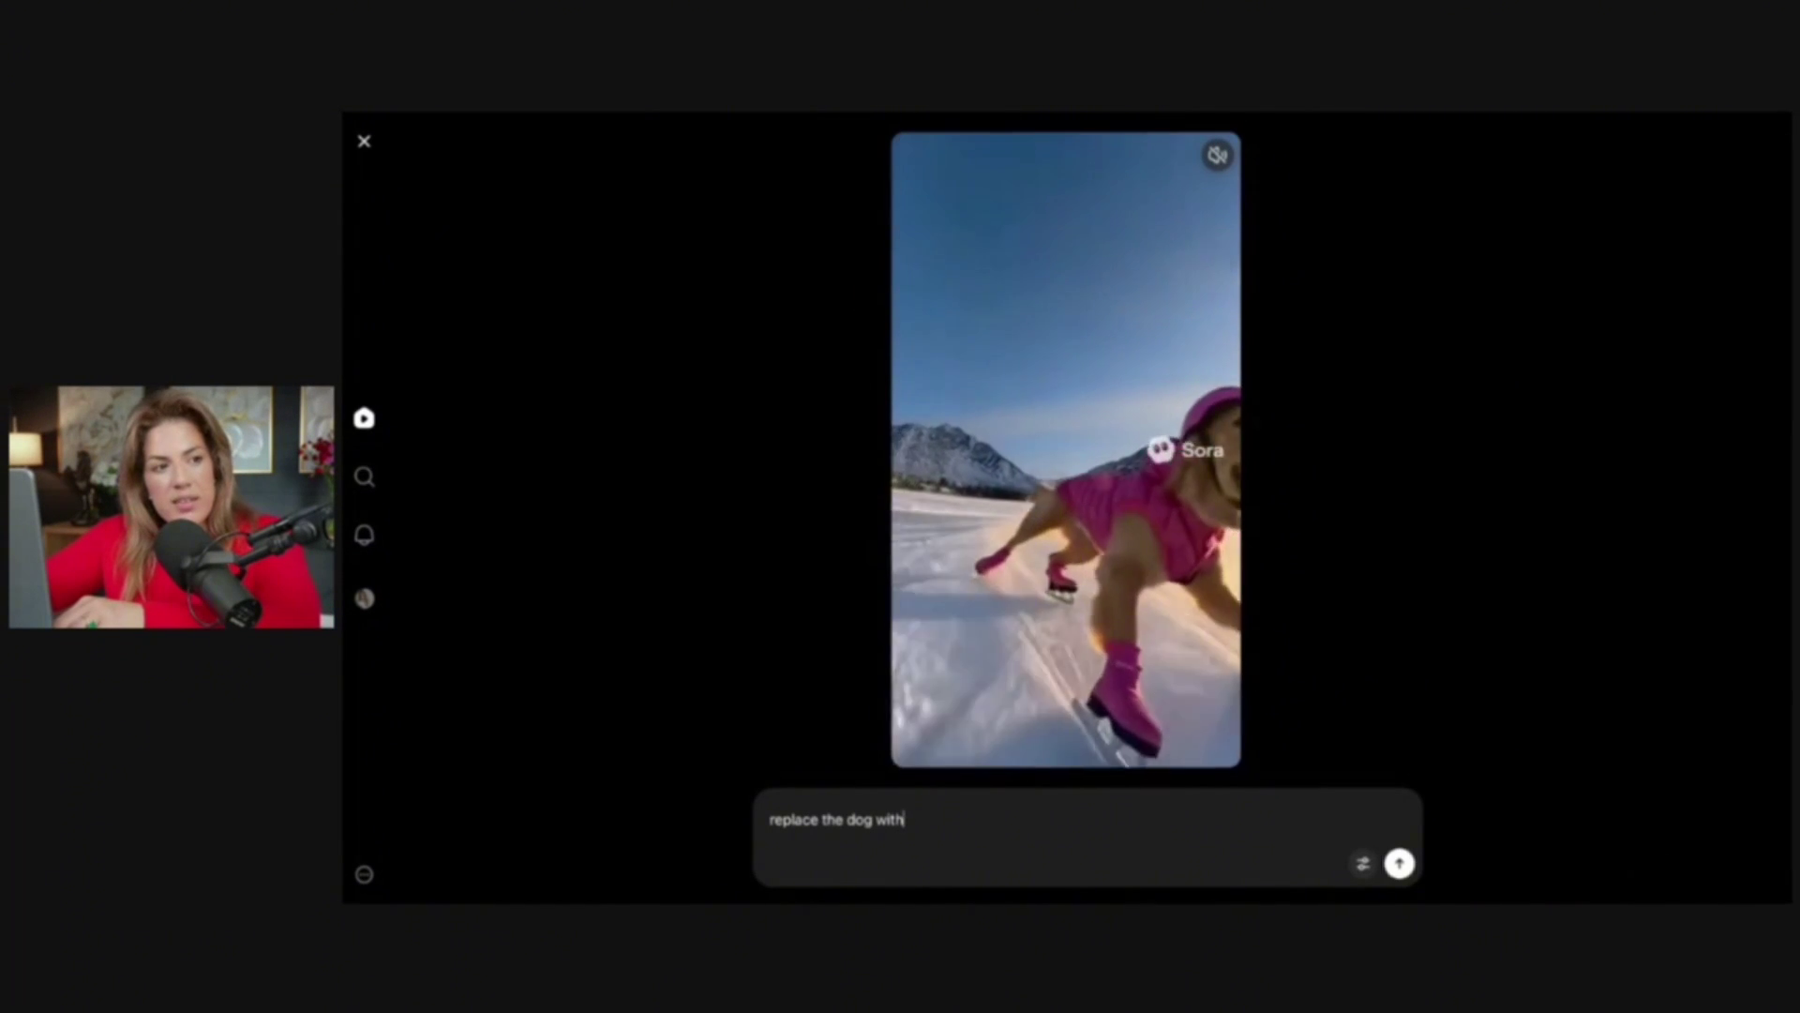
type(" bird")
key("Return")
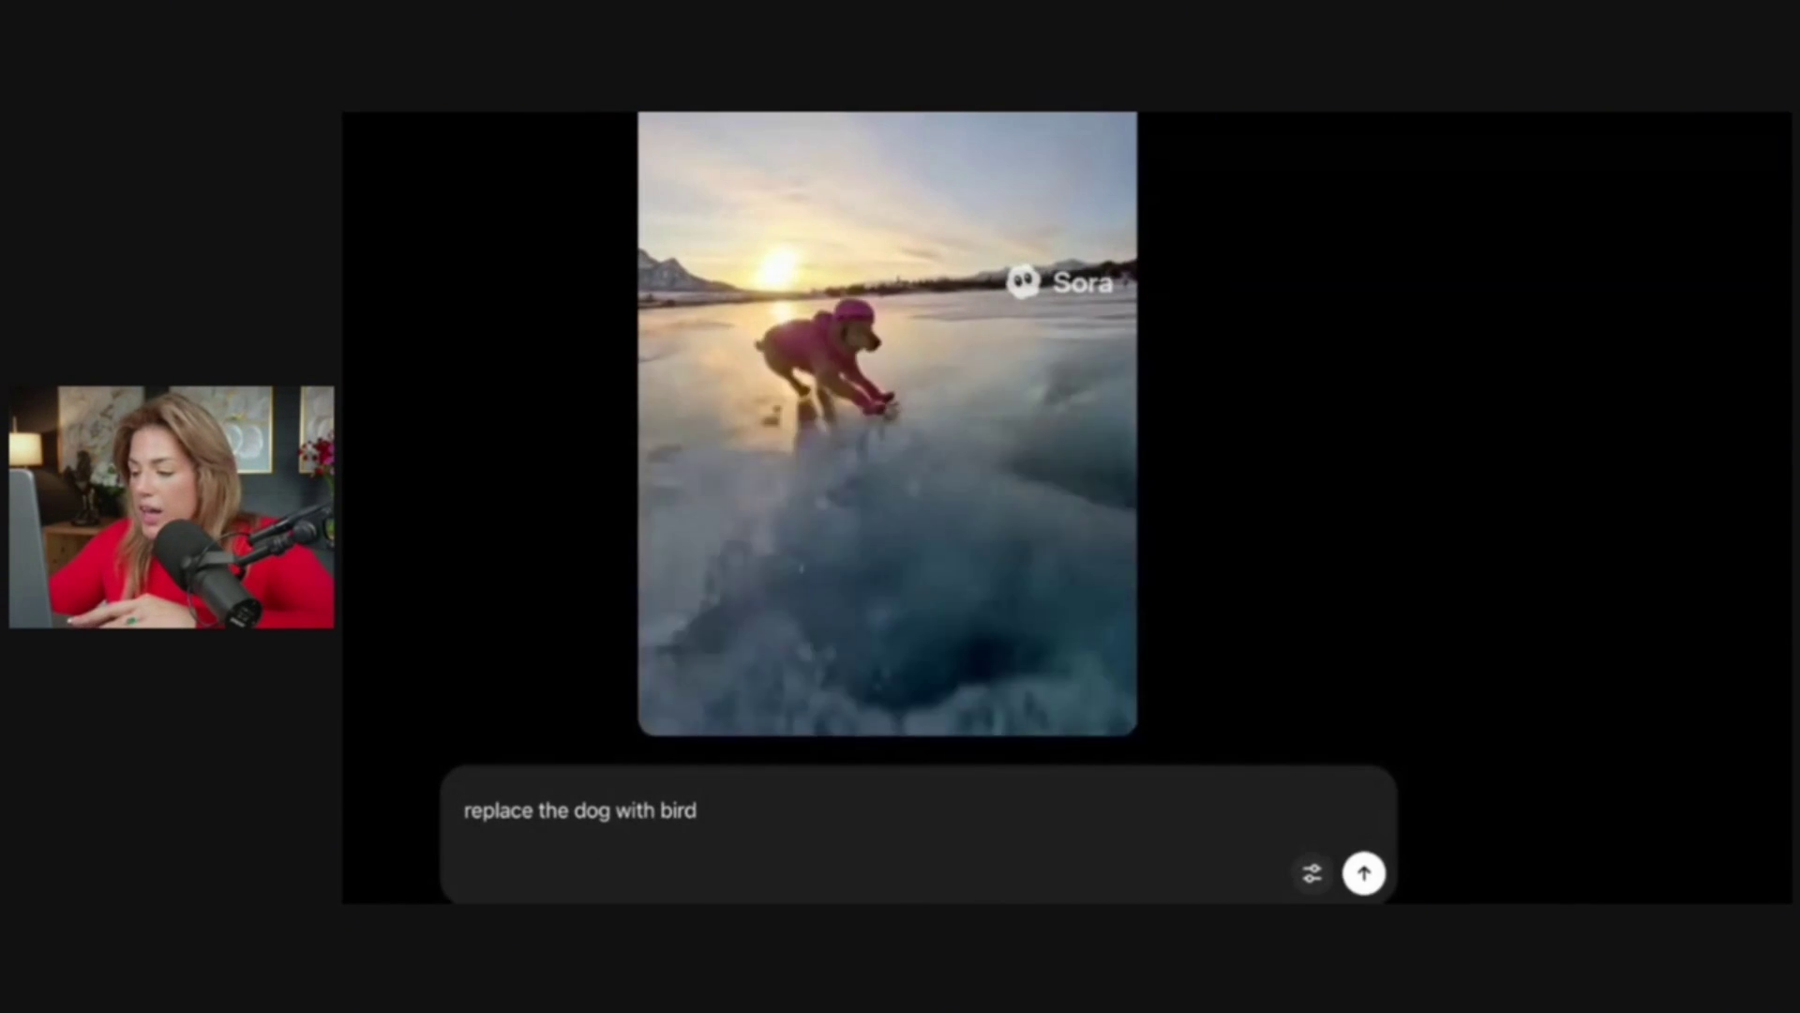
scroll(422, 329, "down", 1)
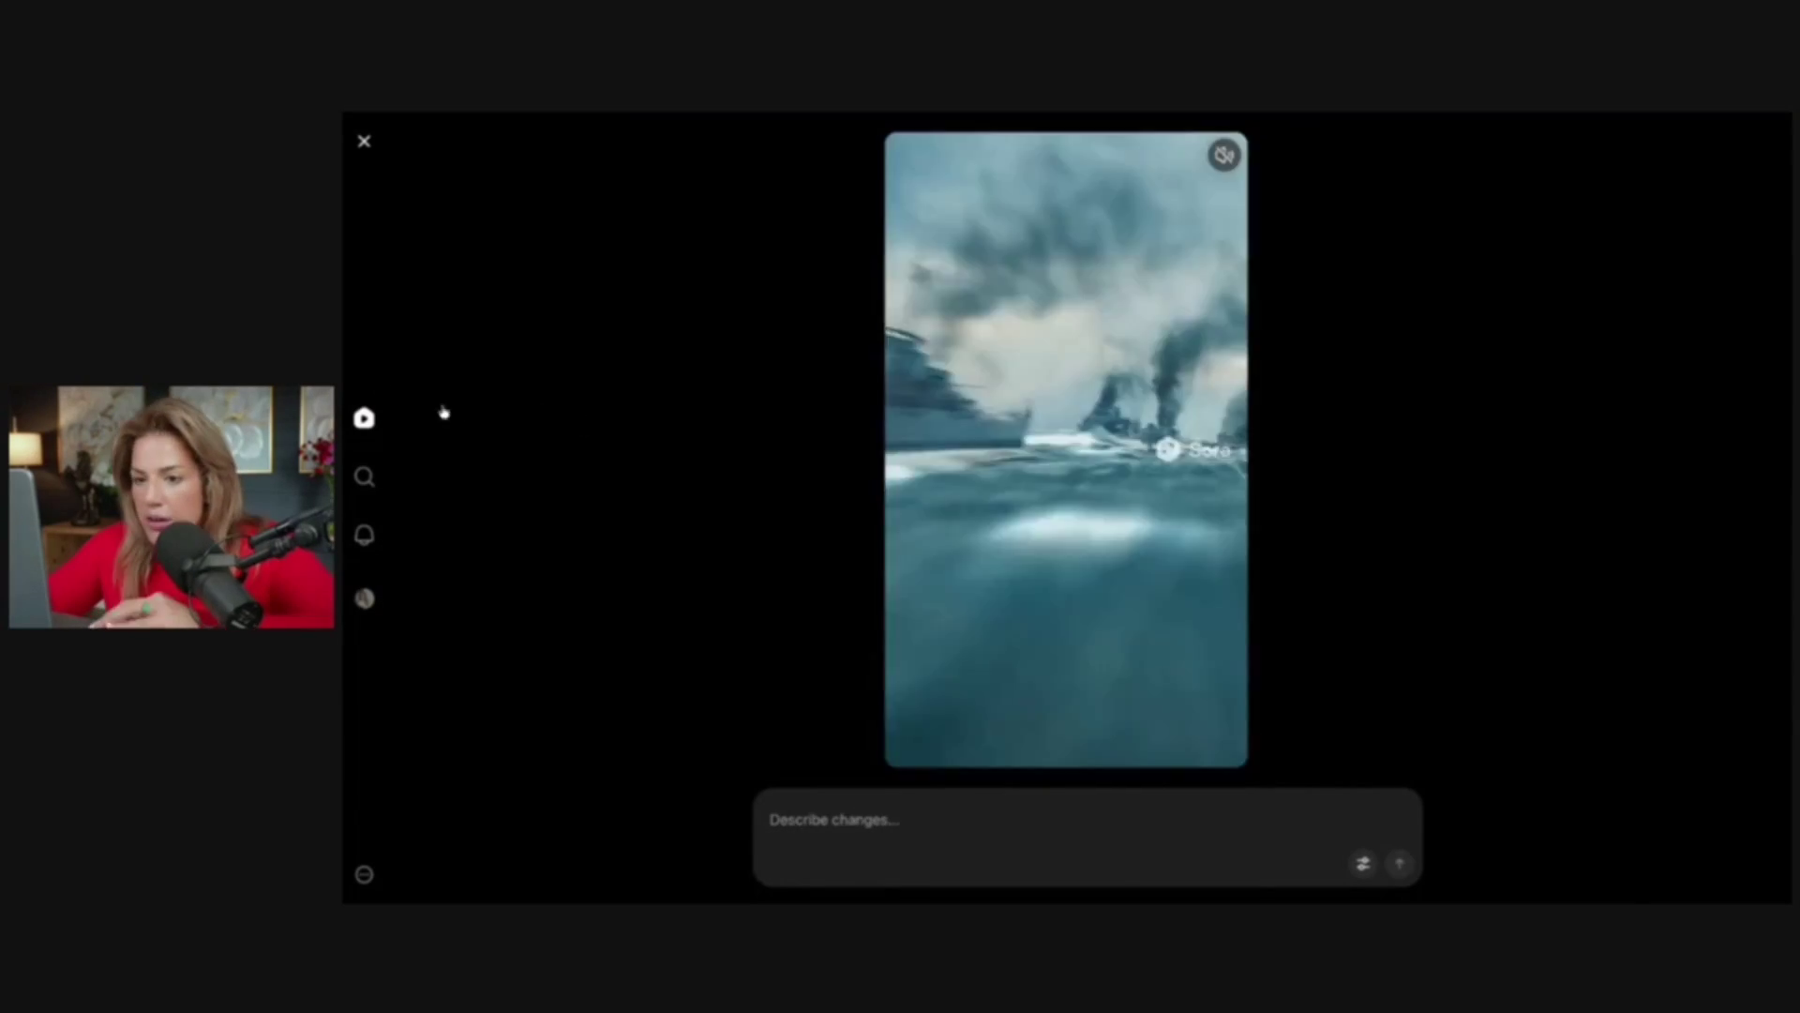
left_click(364, 142)
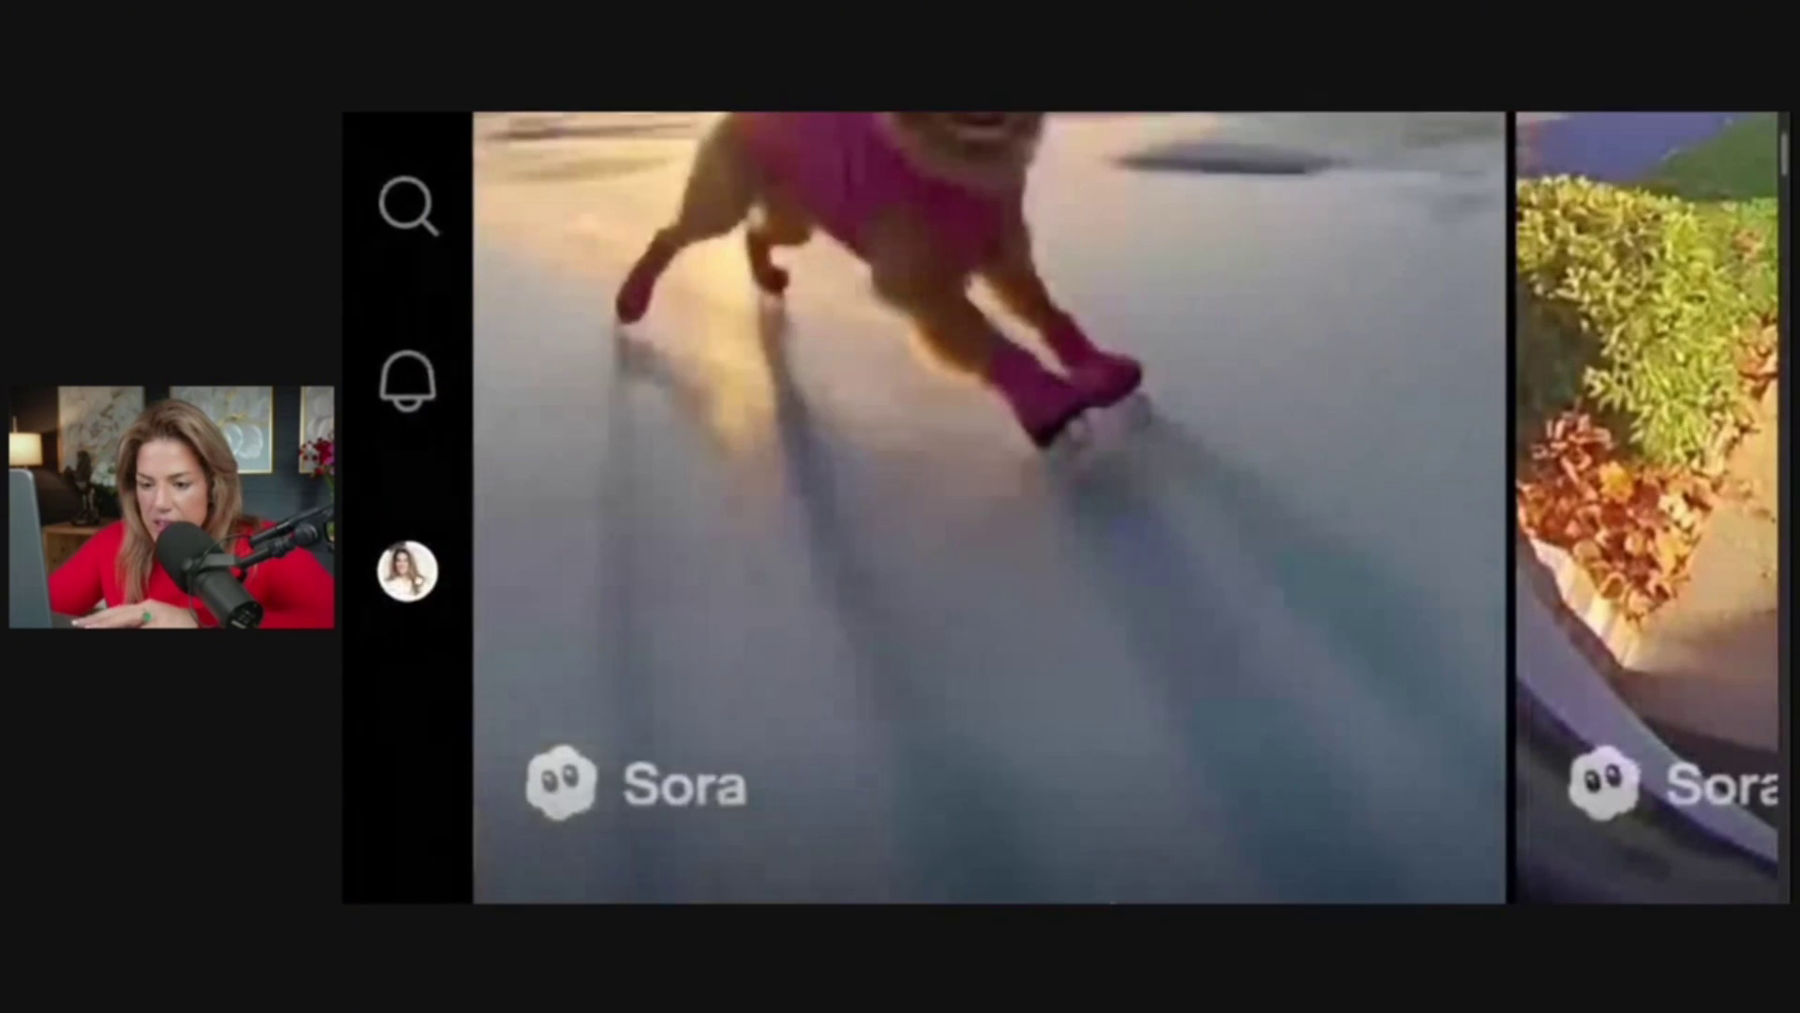
Open the black cat skating draft from the profile and delete it
left_click(407, 570)
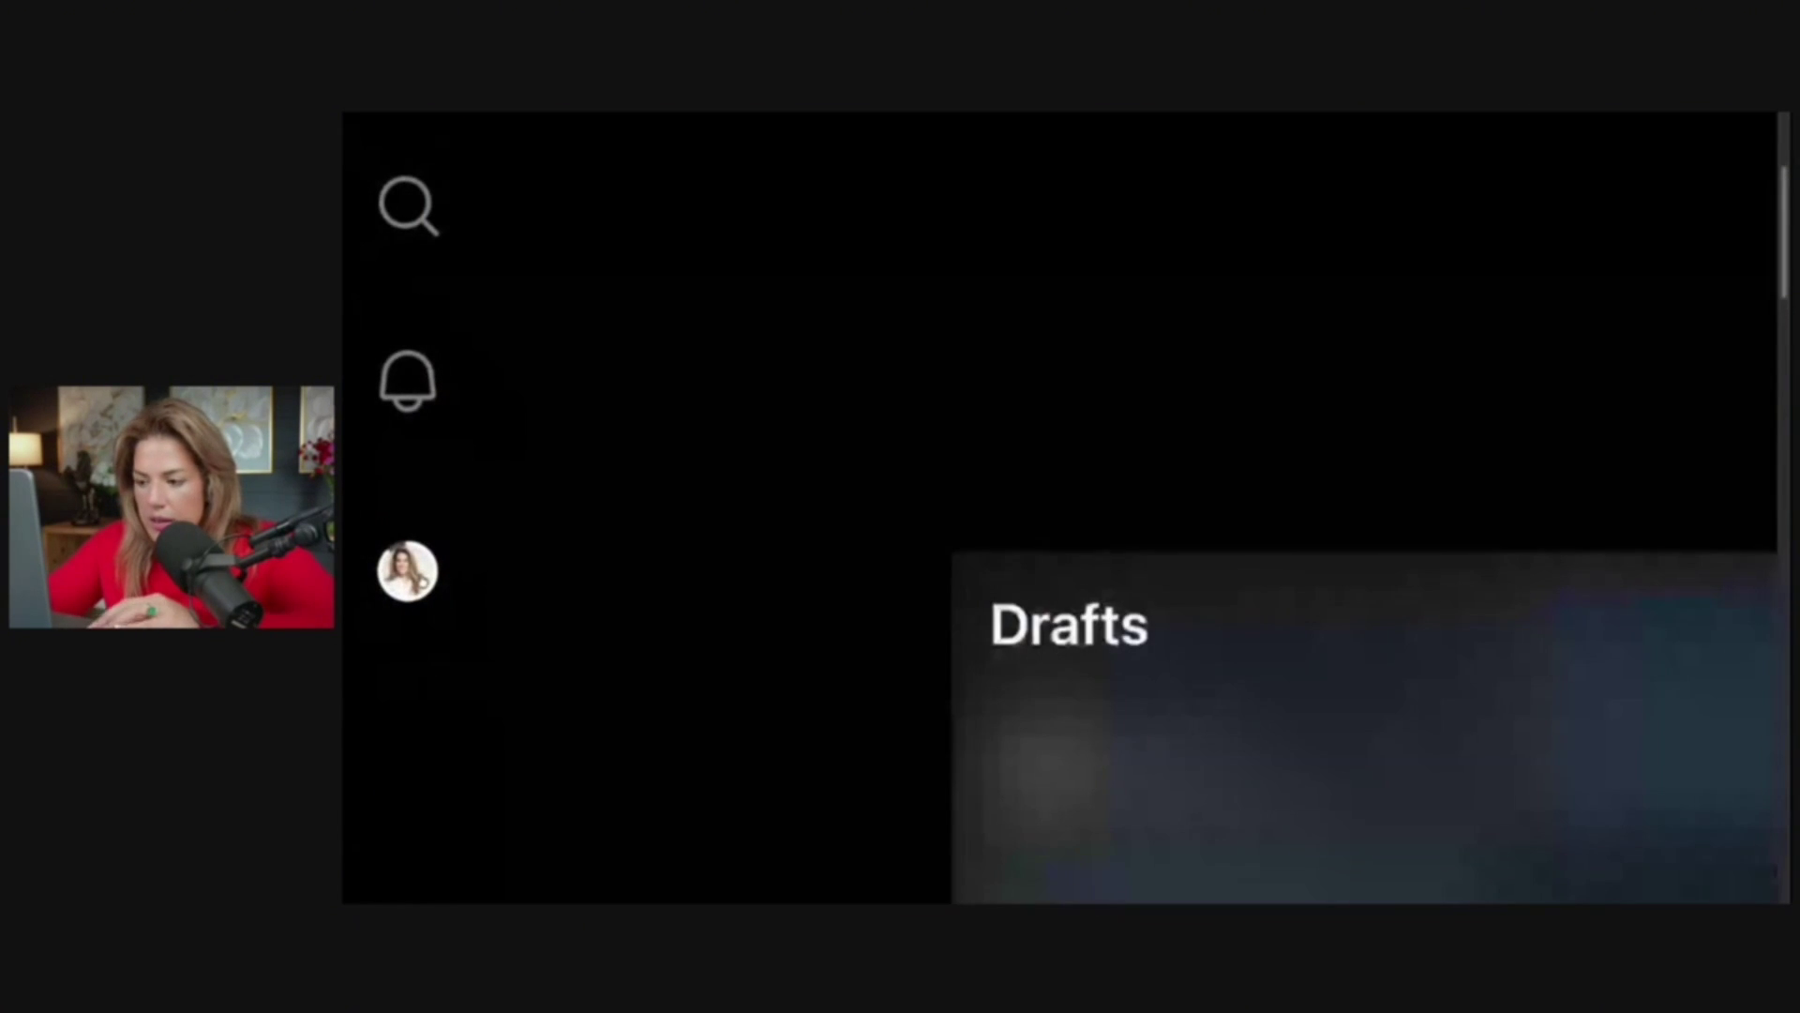
scroll(724, 683, "down", 5)
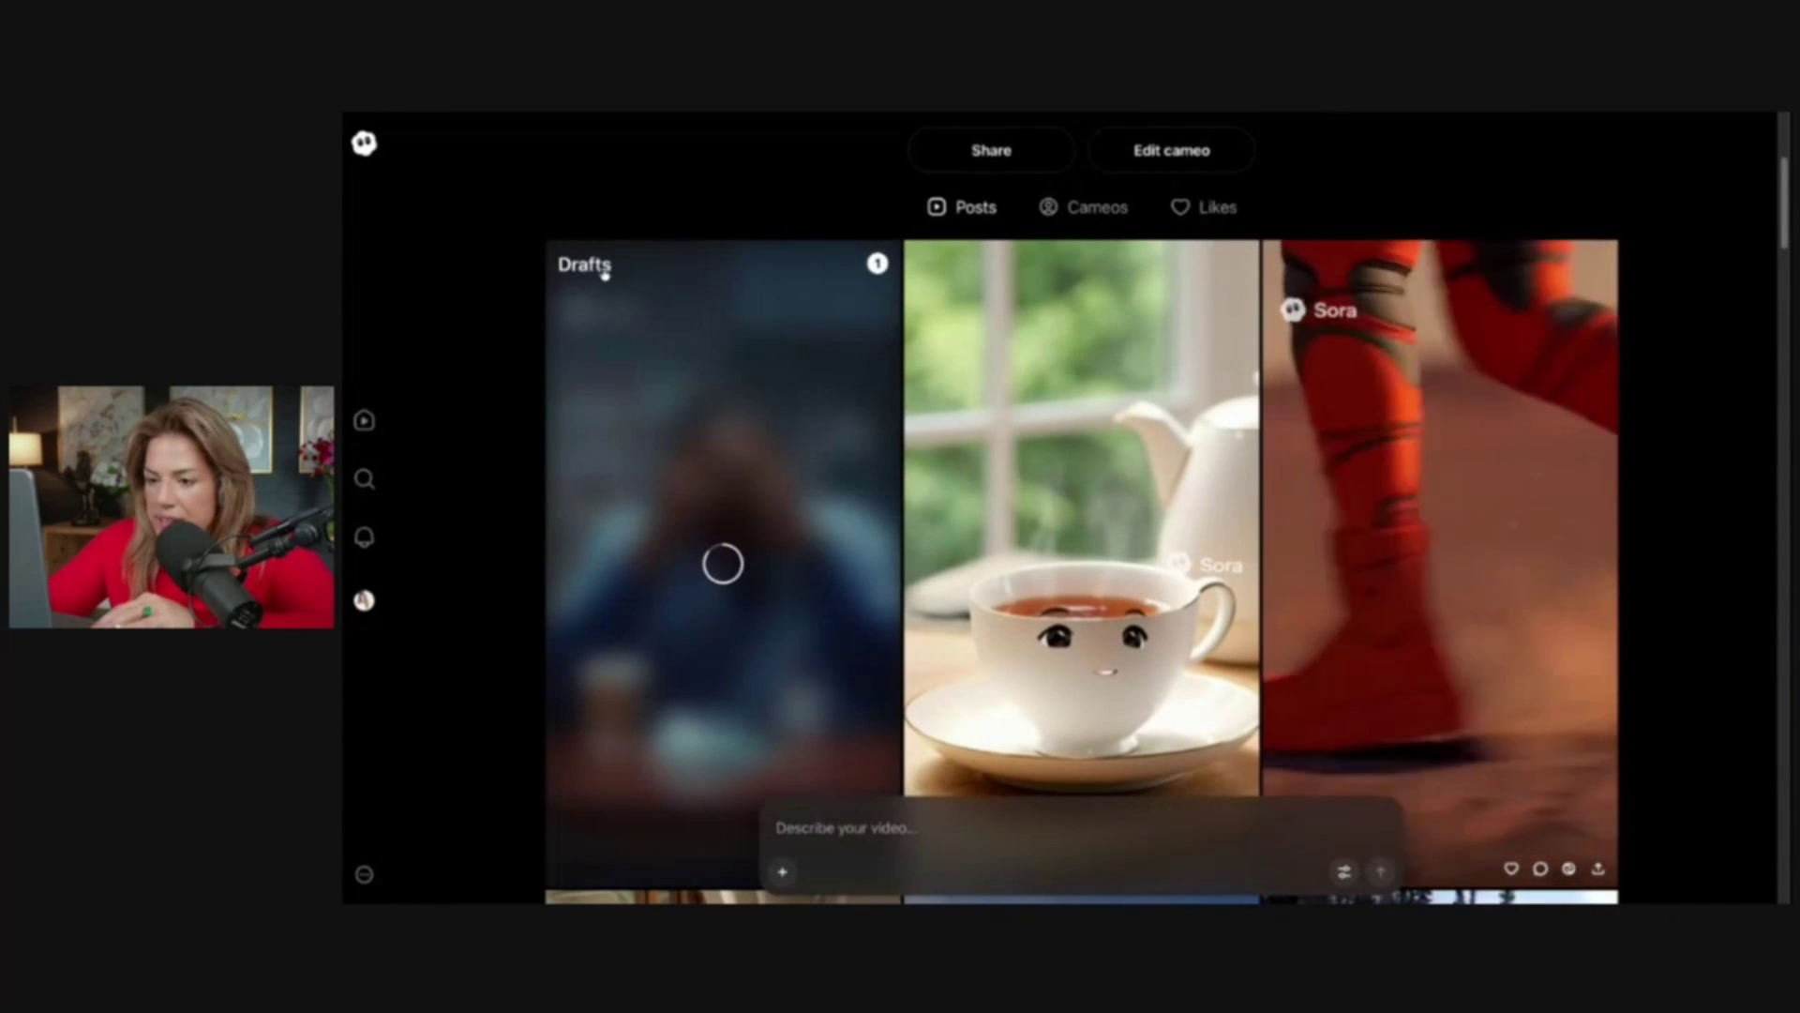
left_click(594, 523)
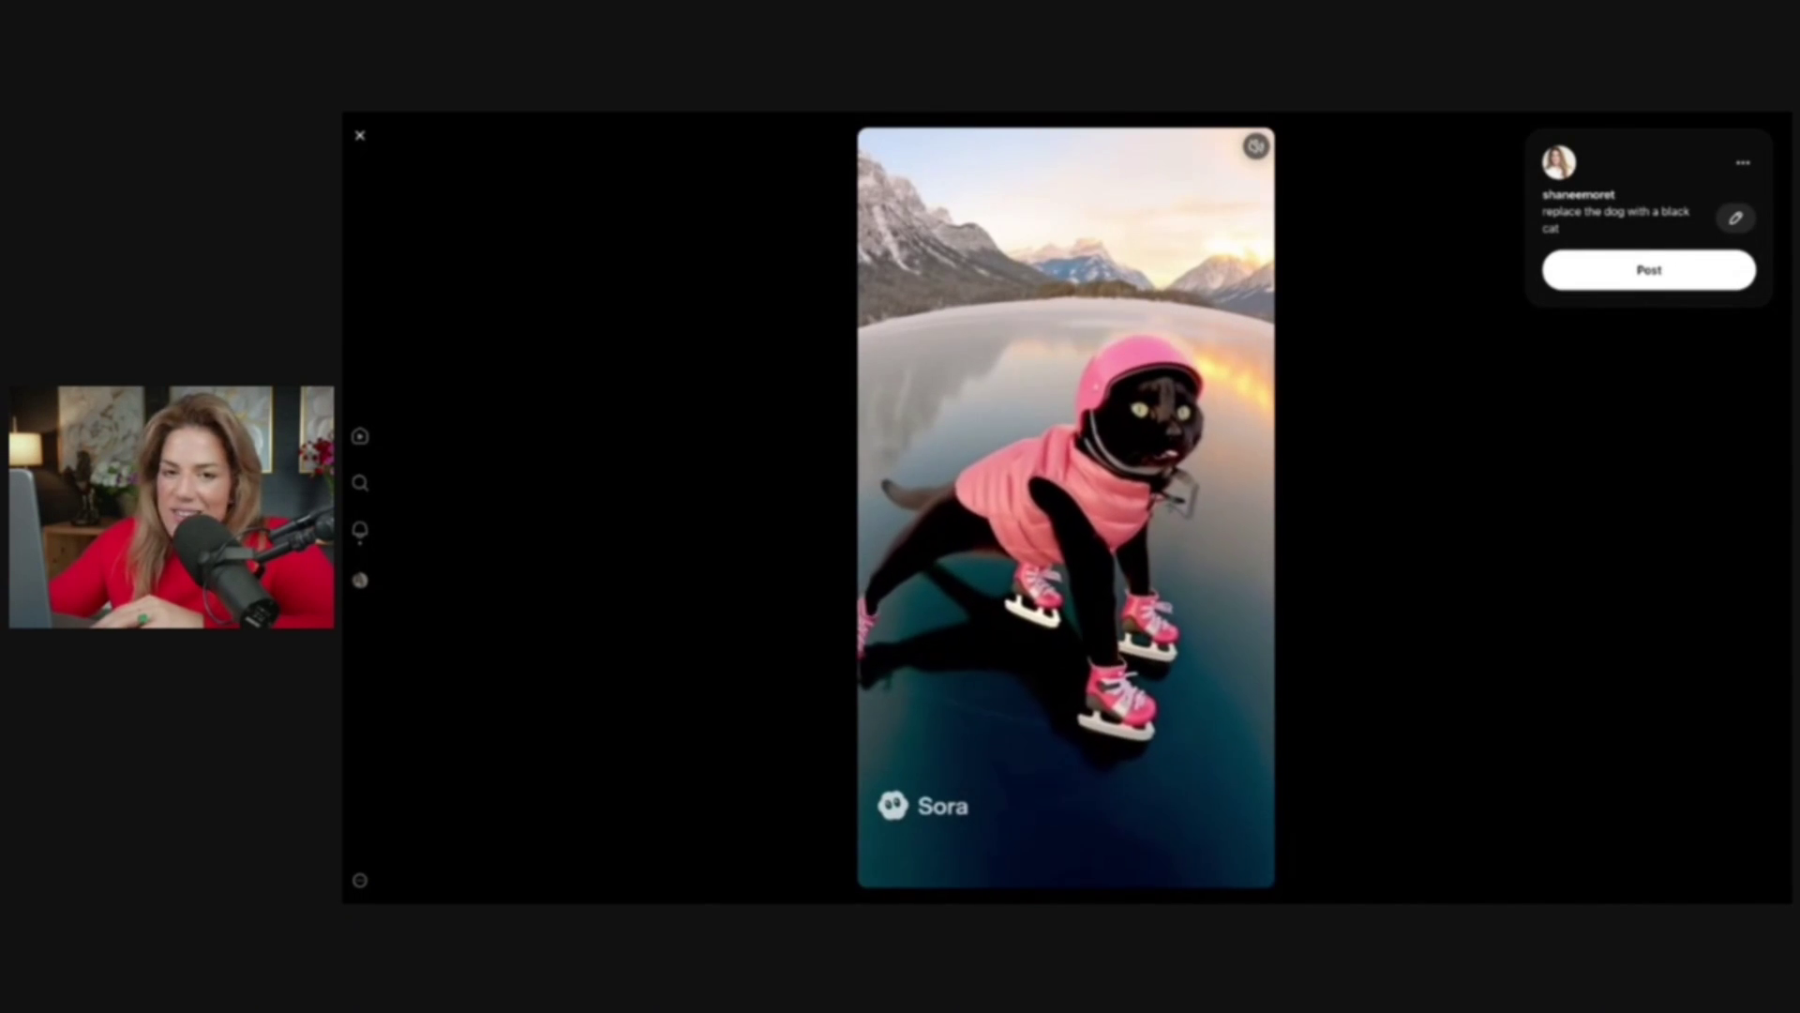
left_click(1744, 165)
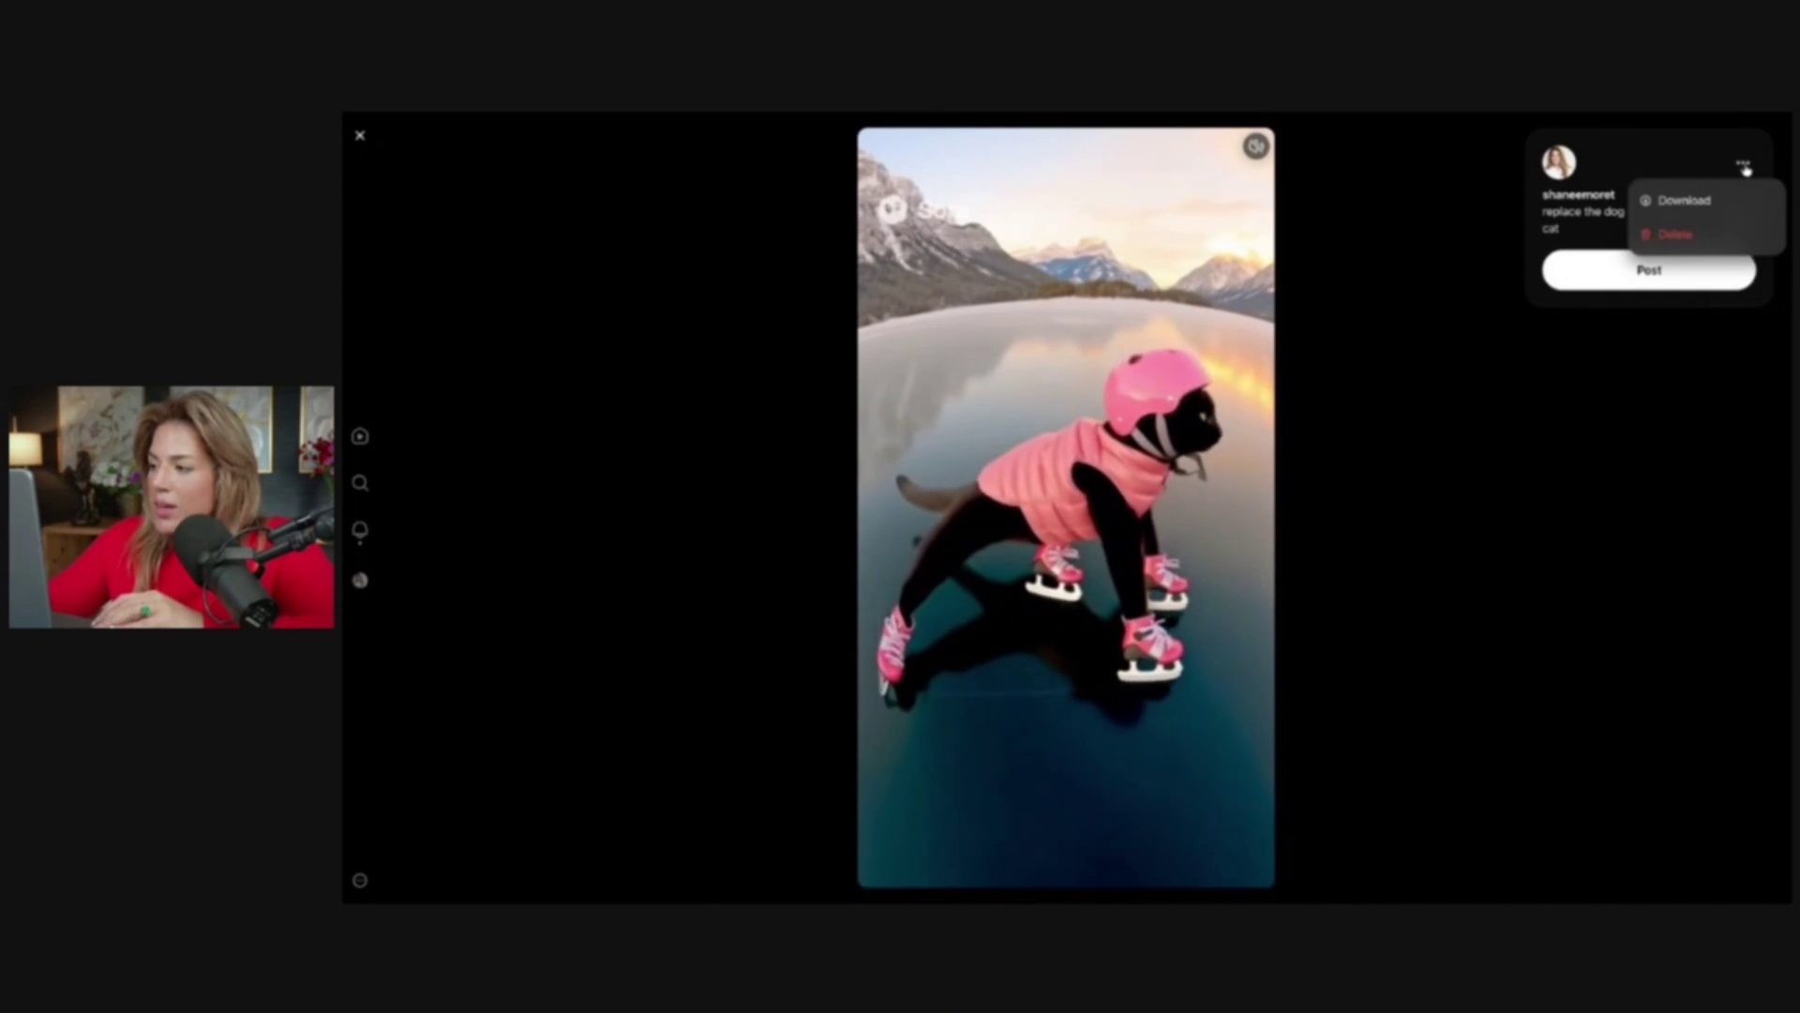
left_click(1724, 237)
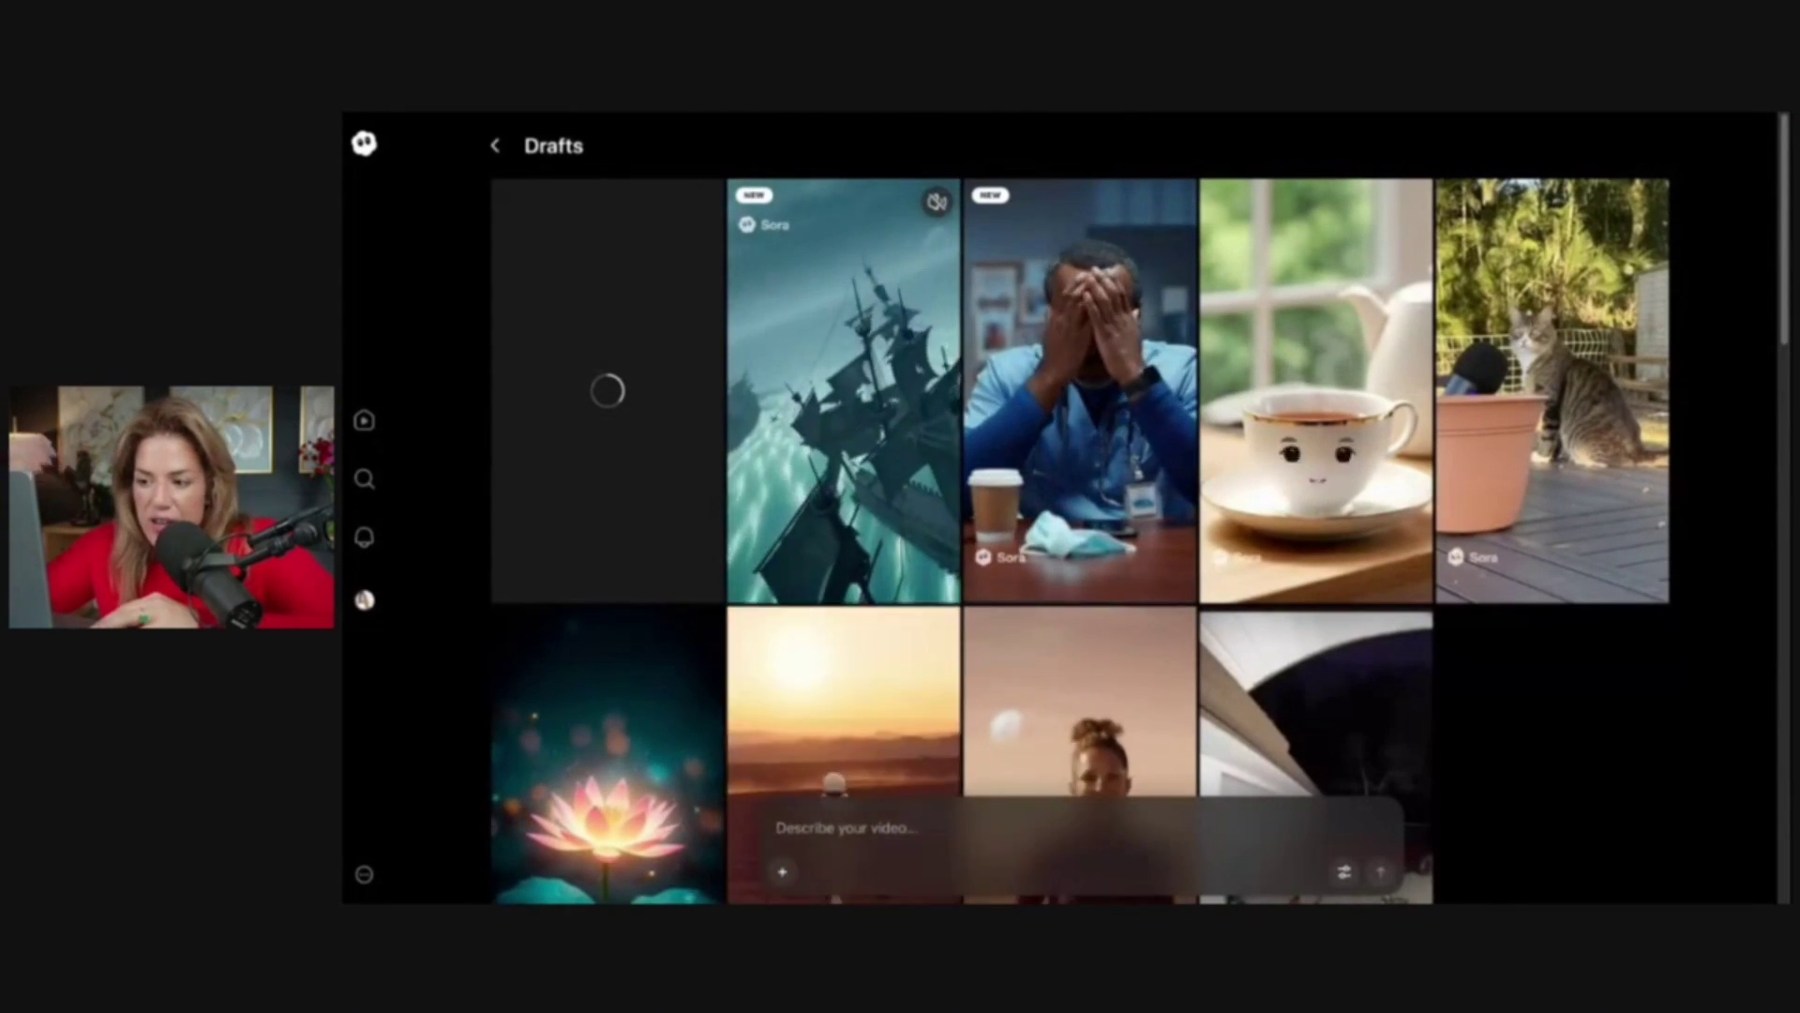
Open the evil pirate-ship draft and post it to the profile
left_click(908, 466)
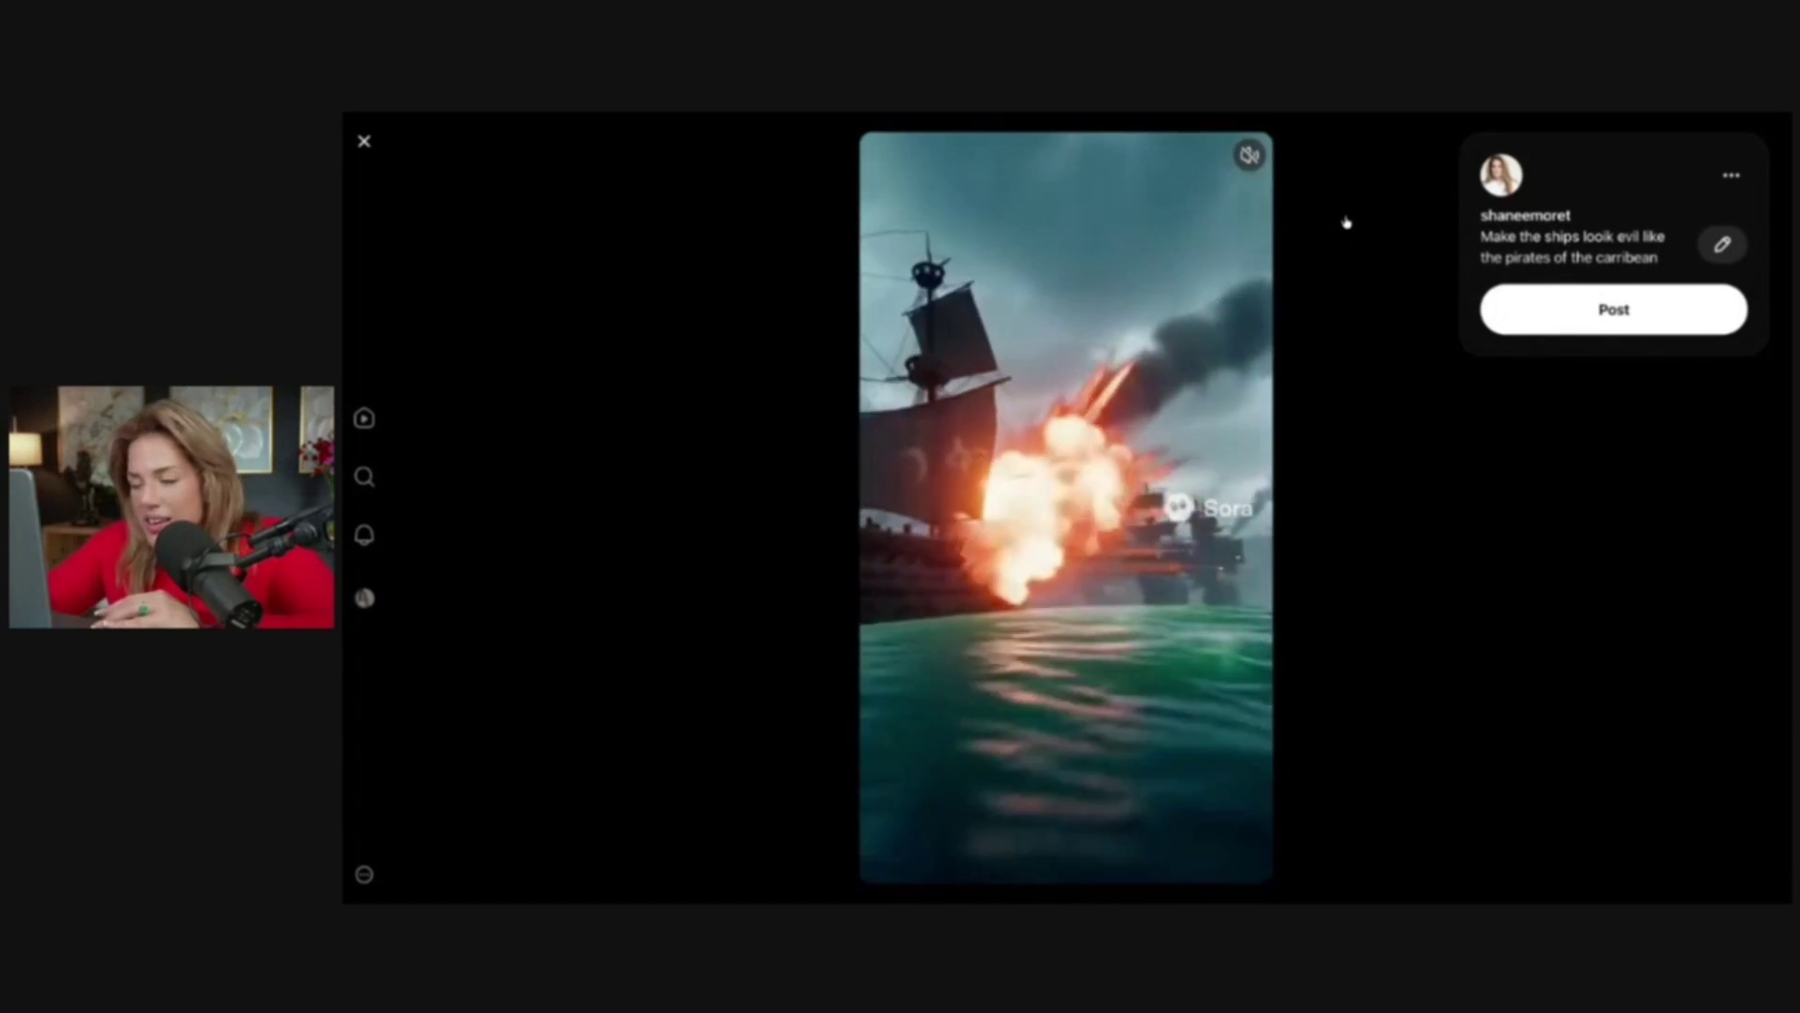
left_click(1731, 175)
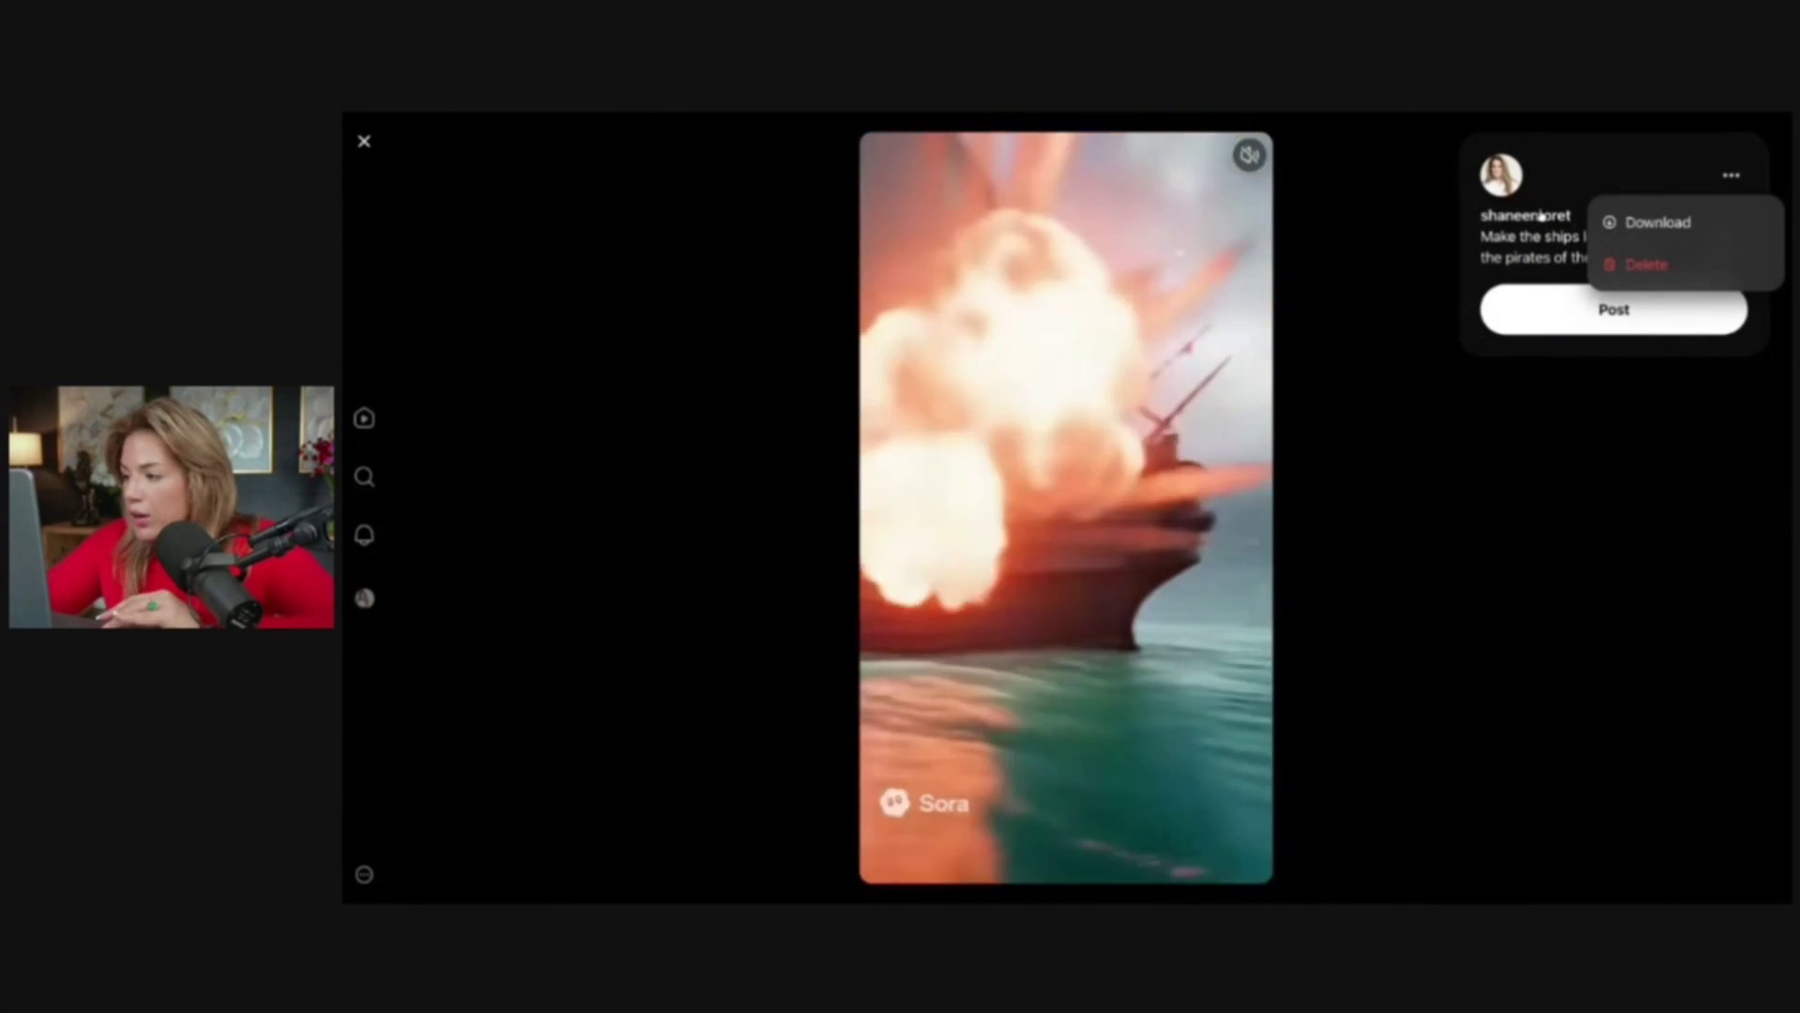
left_click(1606, 319)
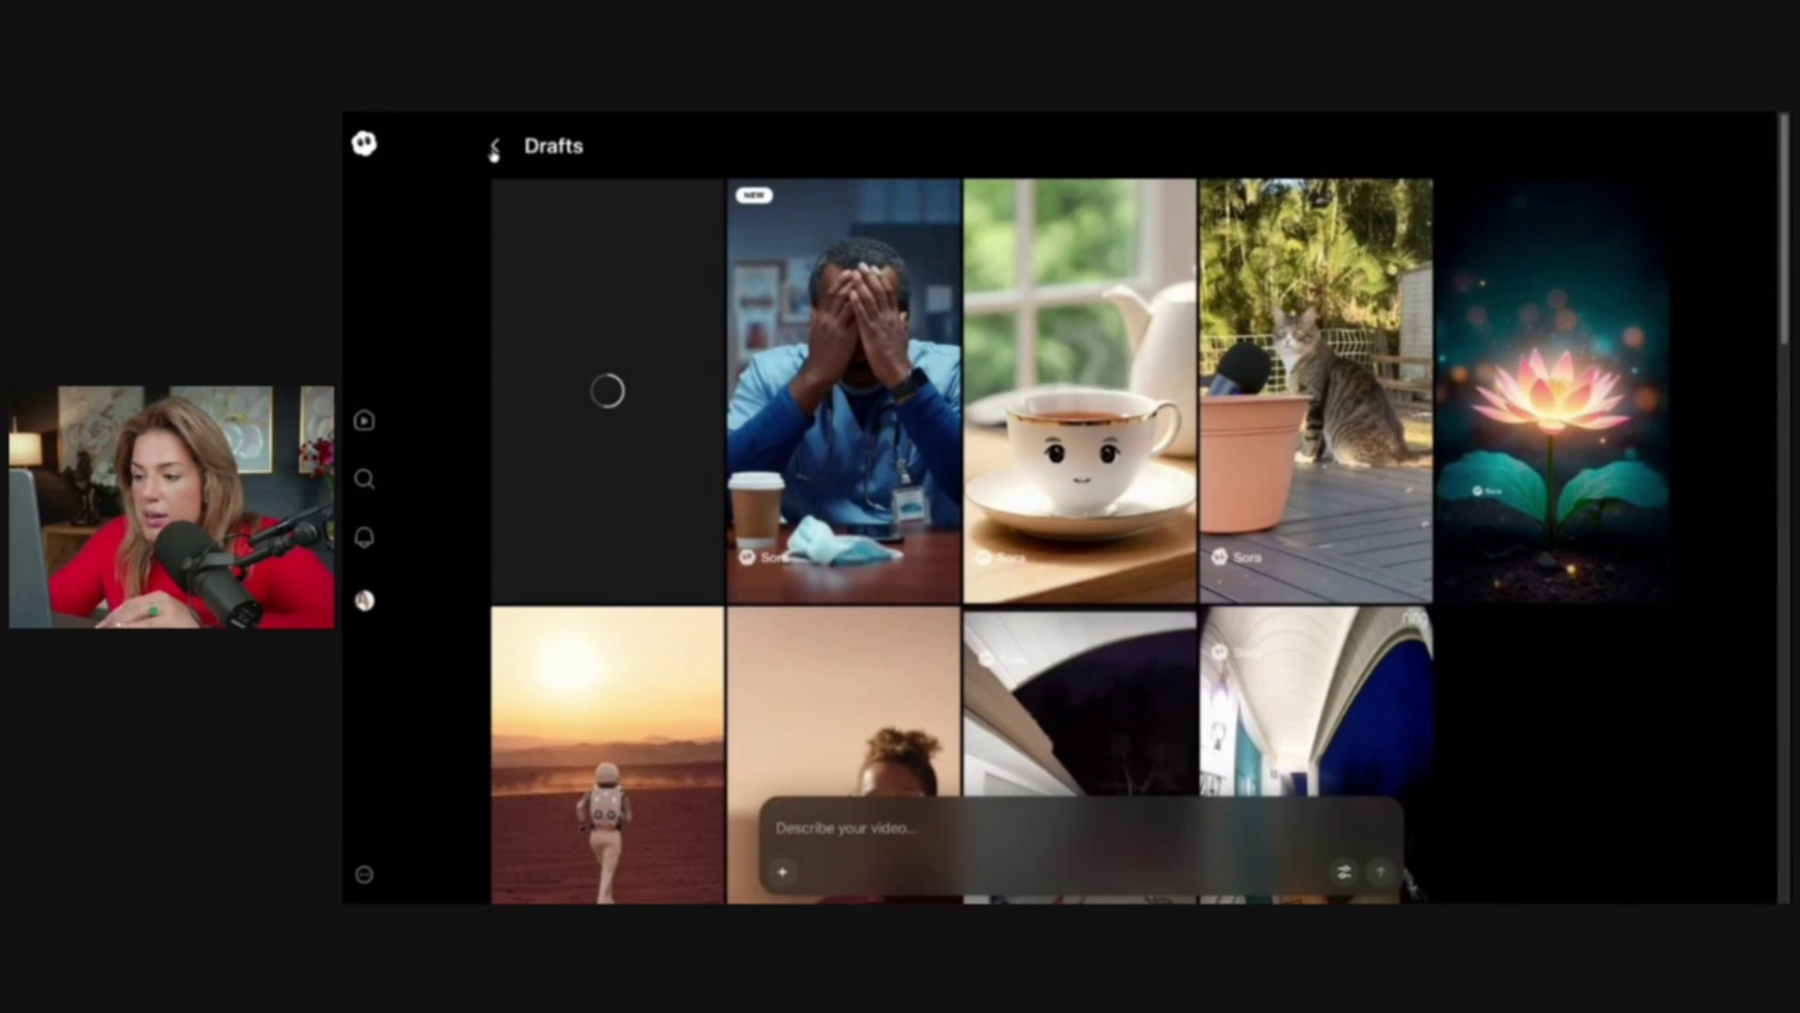
From the profile, remix the pirate-ship post asking for more dramatic music and a flying dragon
left_click(494, 146)
scroll(494, 153, "down", 9)
scroll(494, 152, "up", 5)
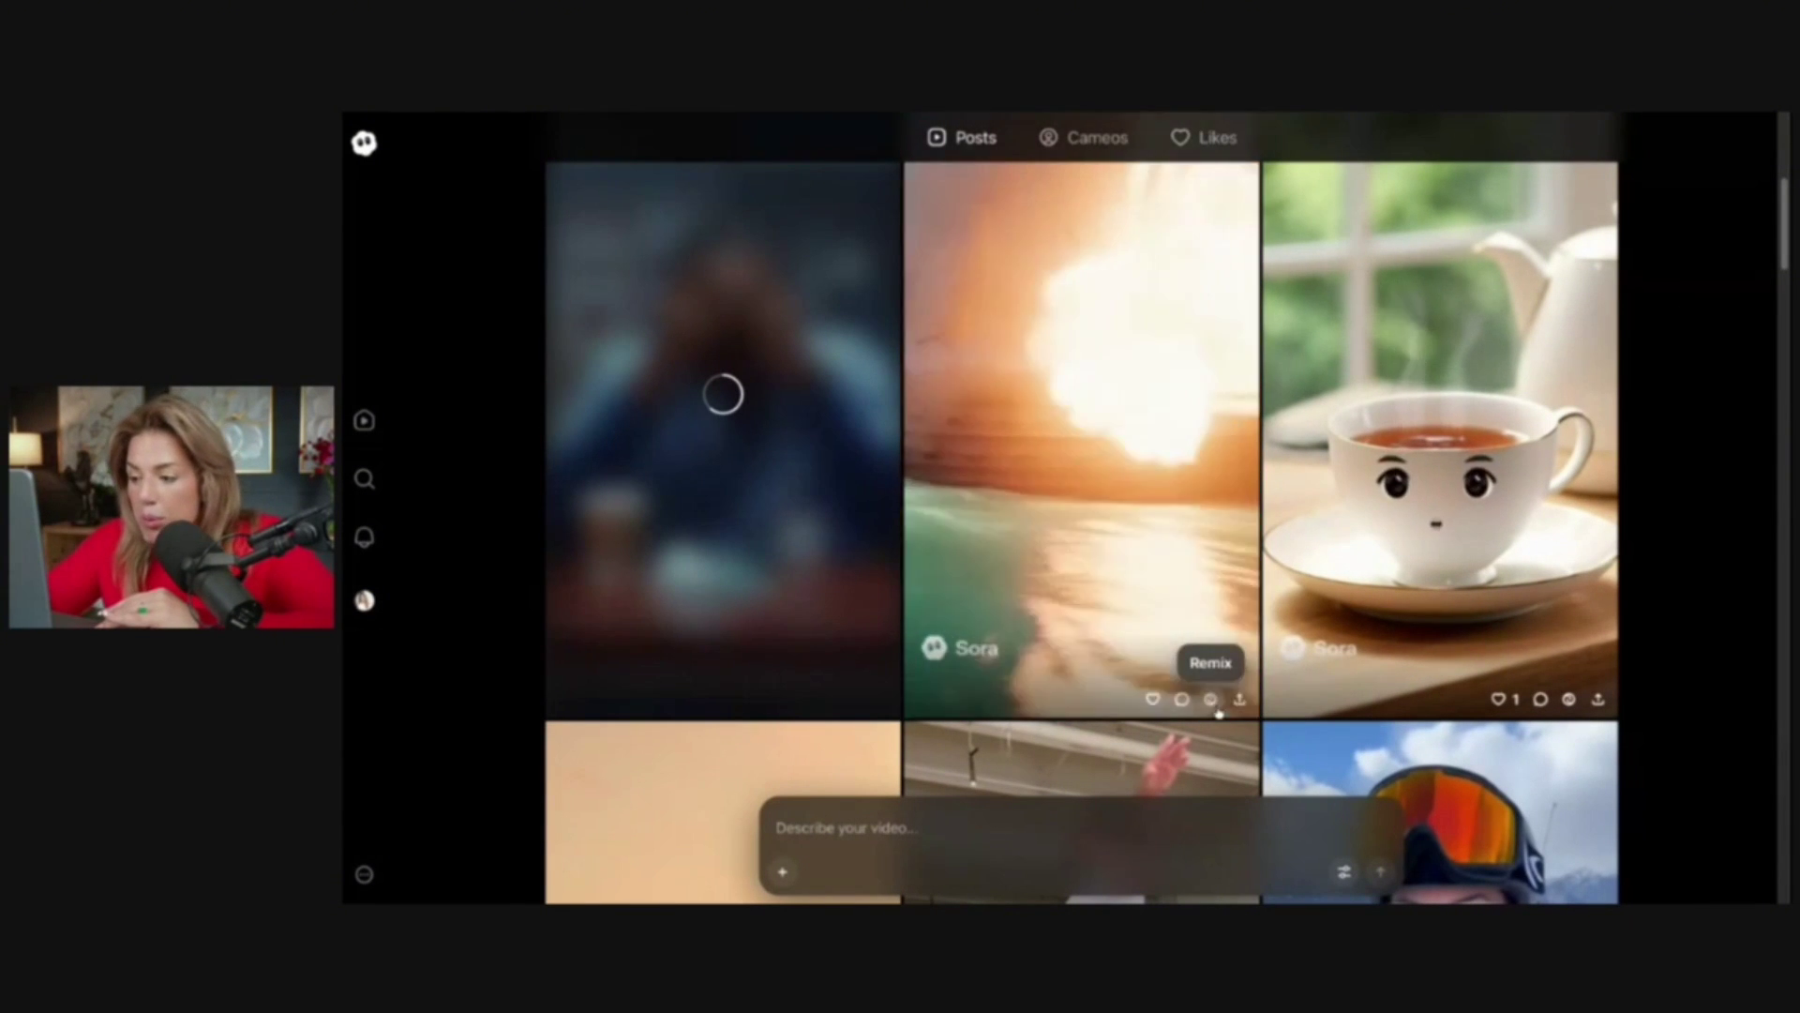
left_click(1211, 699)
type("make the music more dramatic and add a dragon flying at the end s")
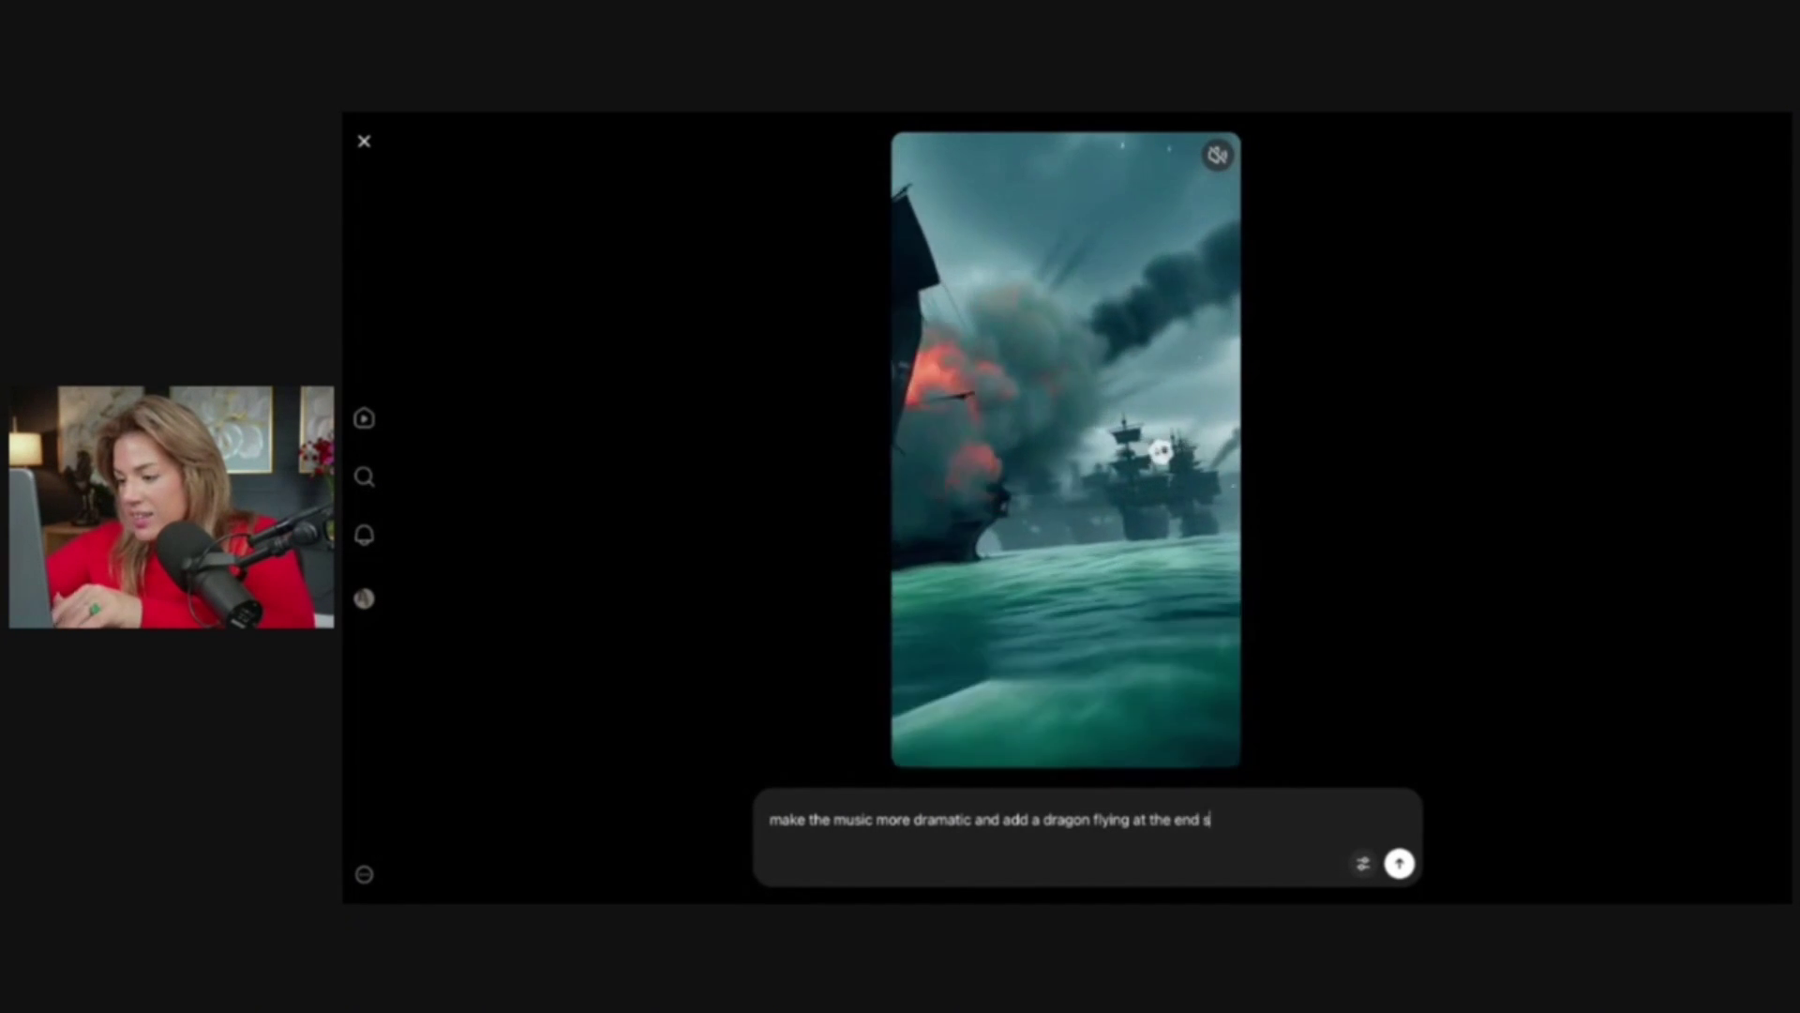
key("Return")
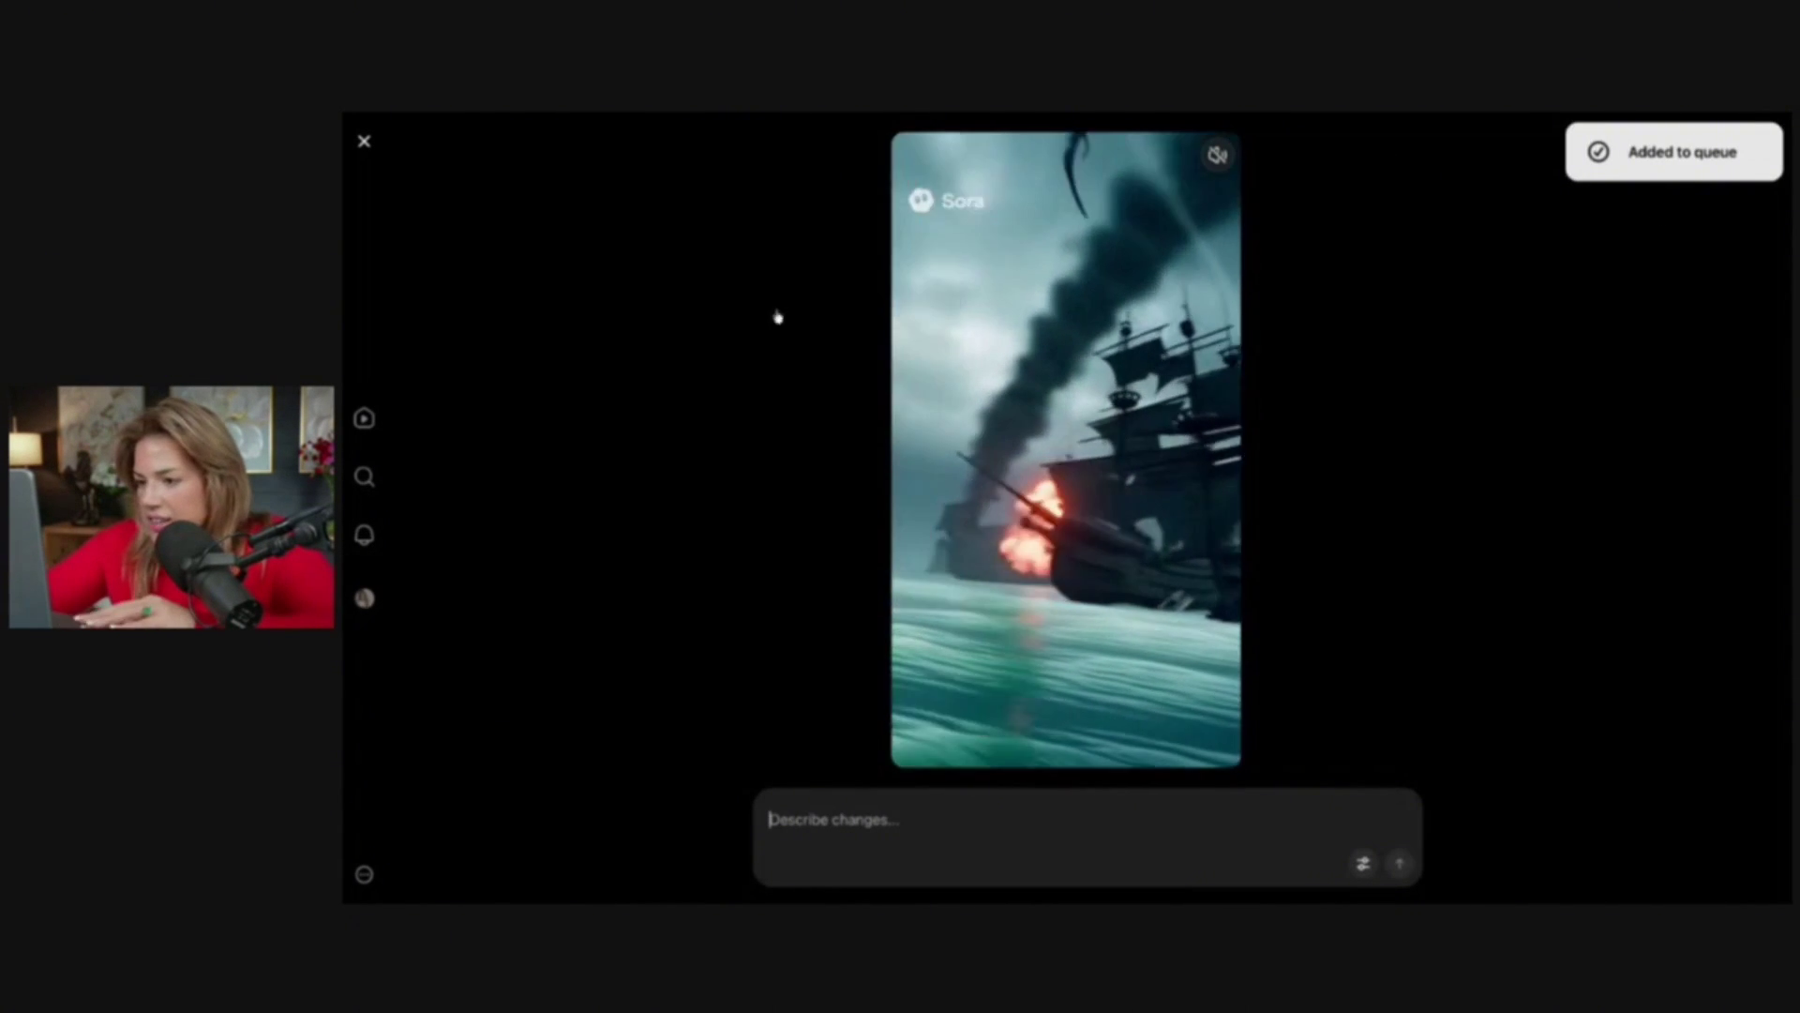
left_click(756, 325)
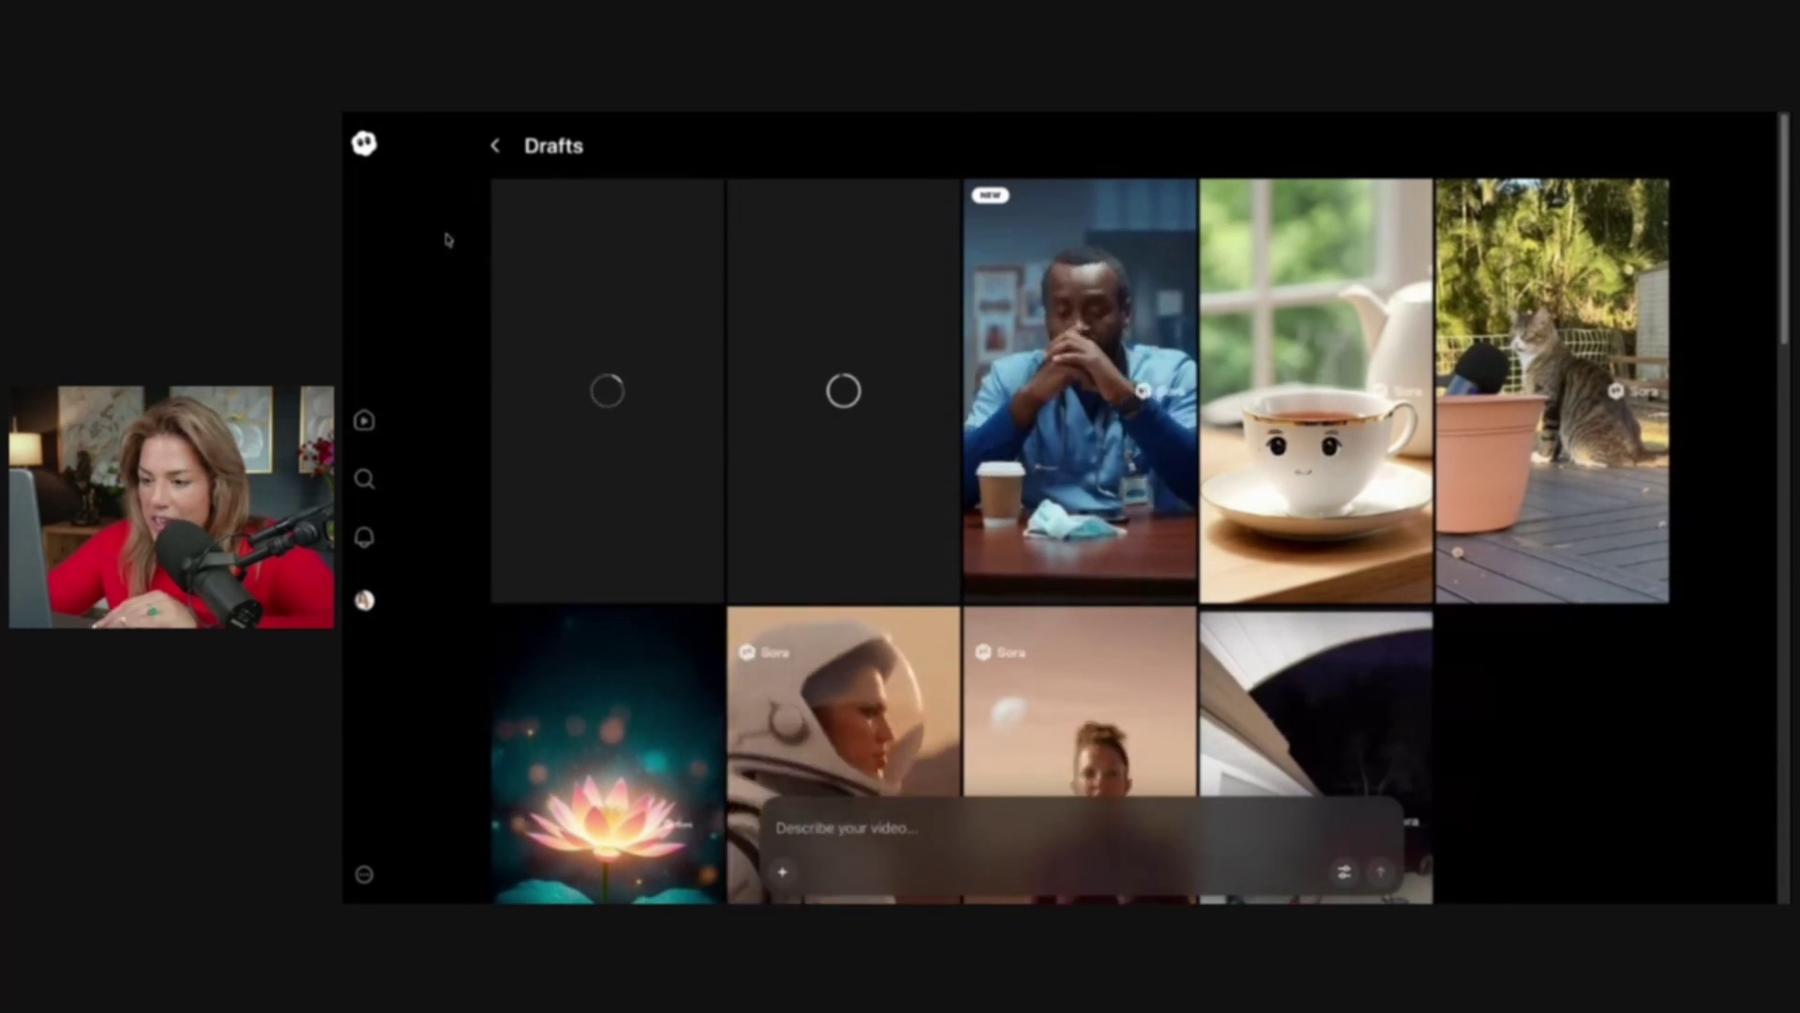
Start a new video description that tags the celebrity boxer's cameo handle
left_click(495, 145)
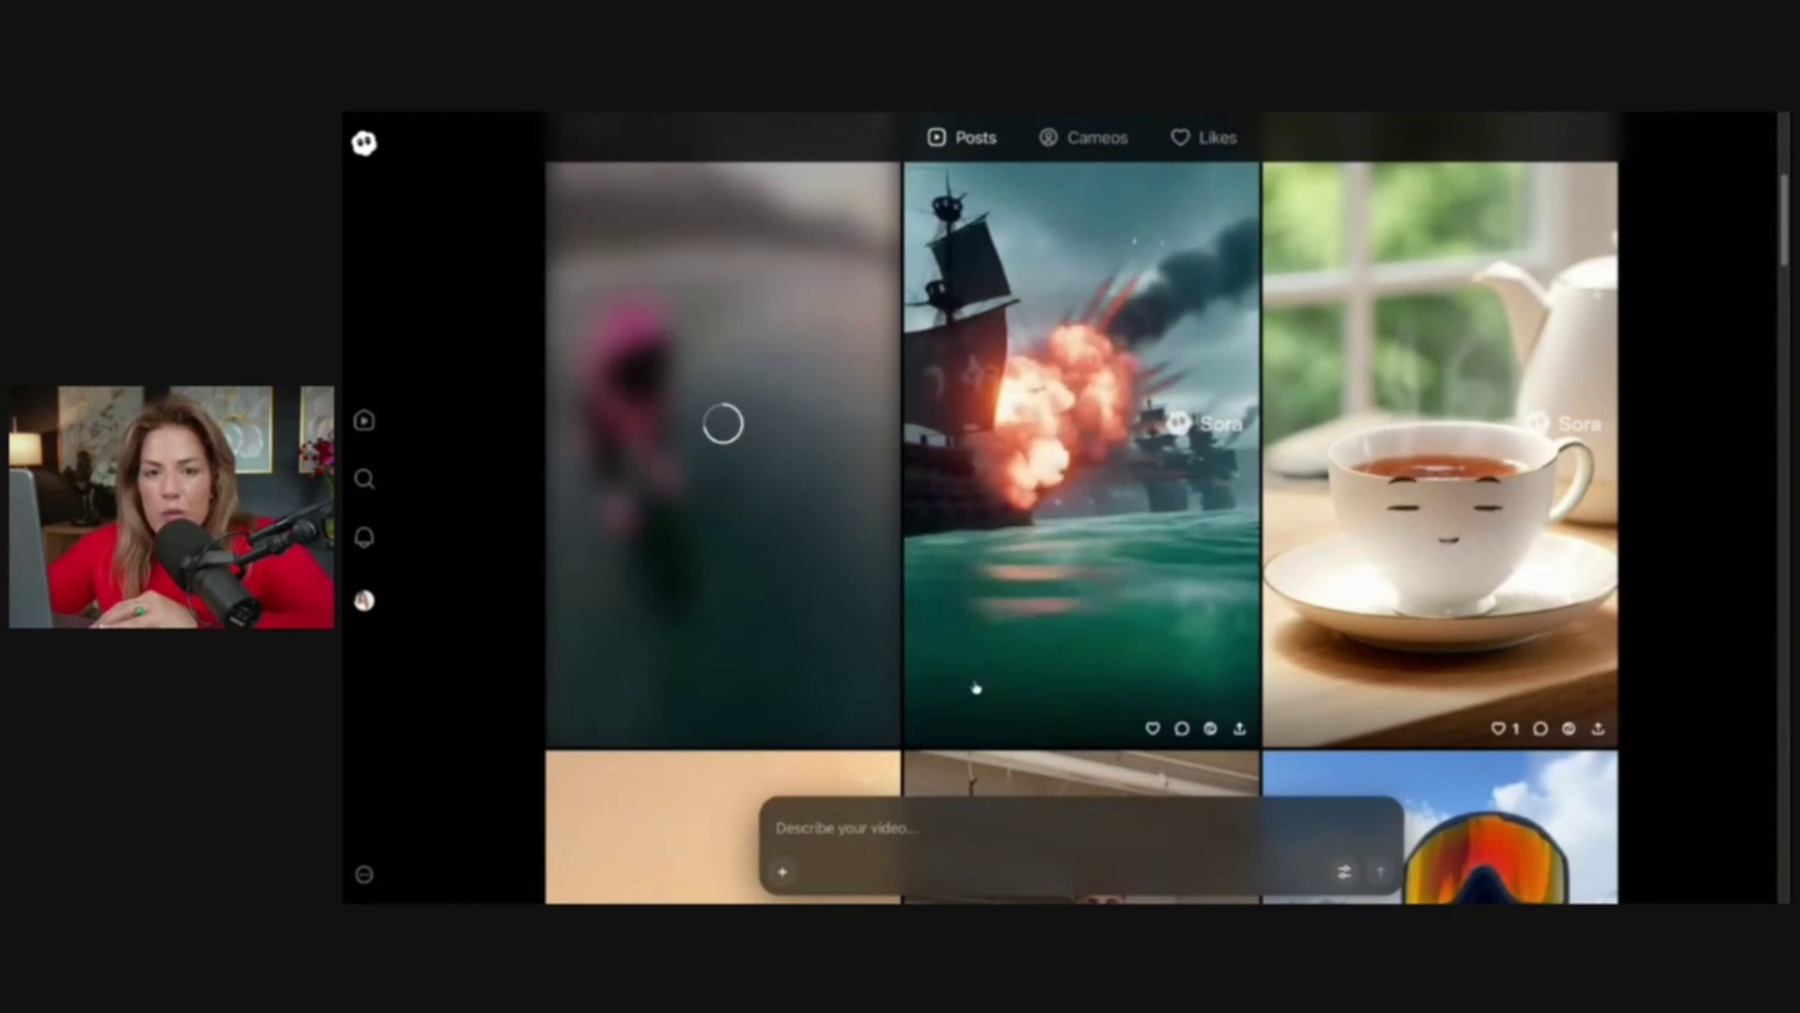
left_click(1010, 837)
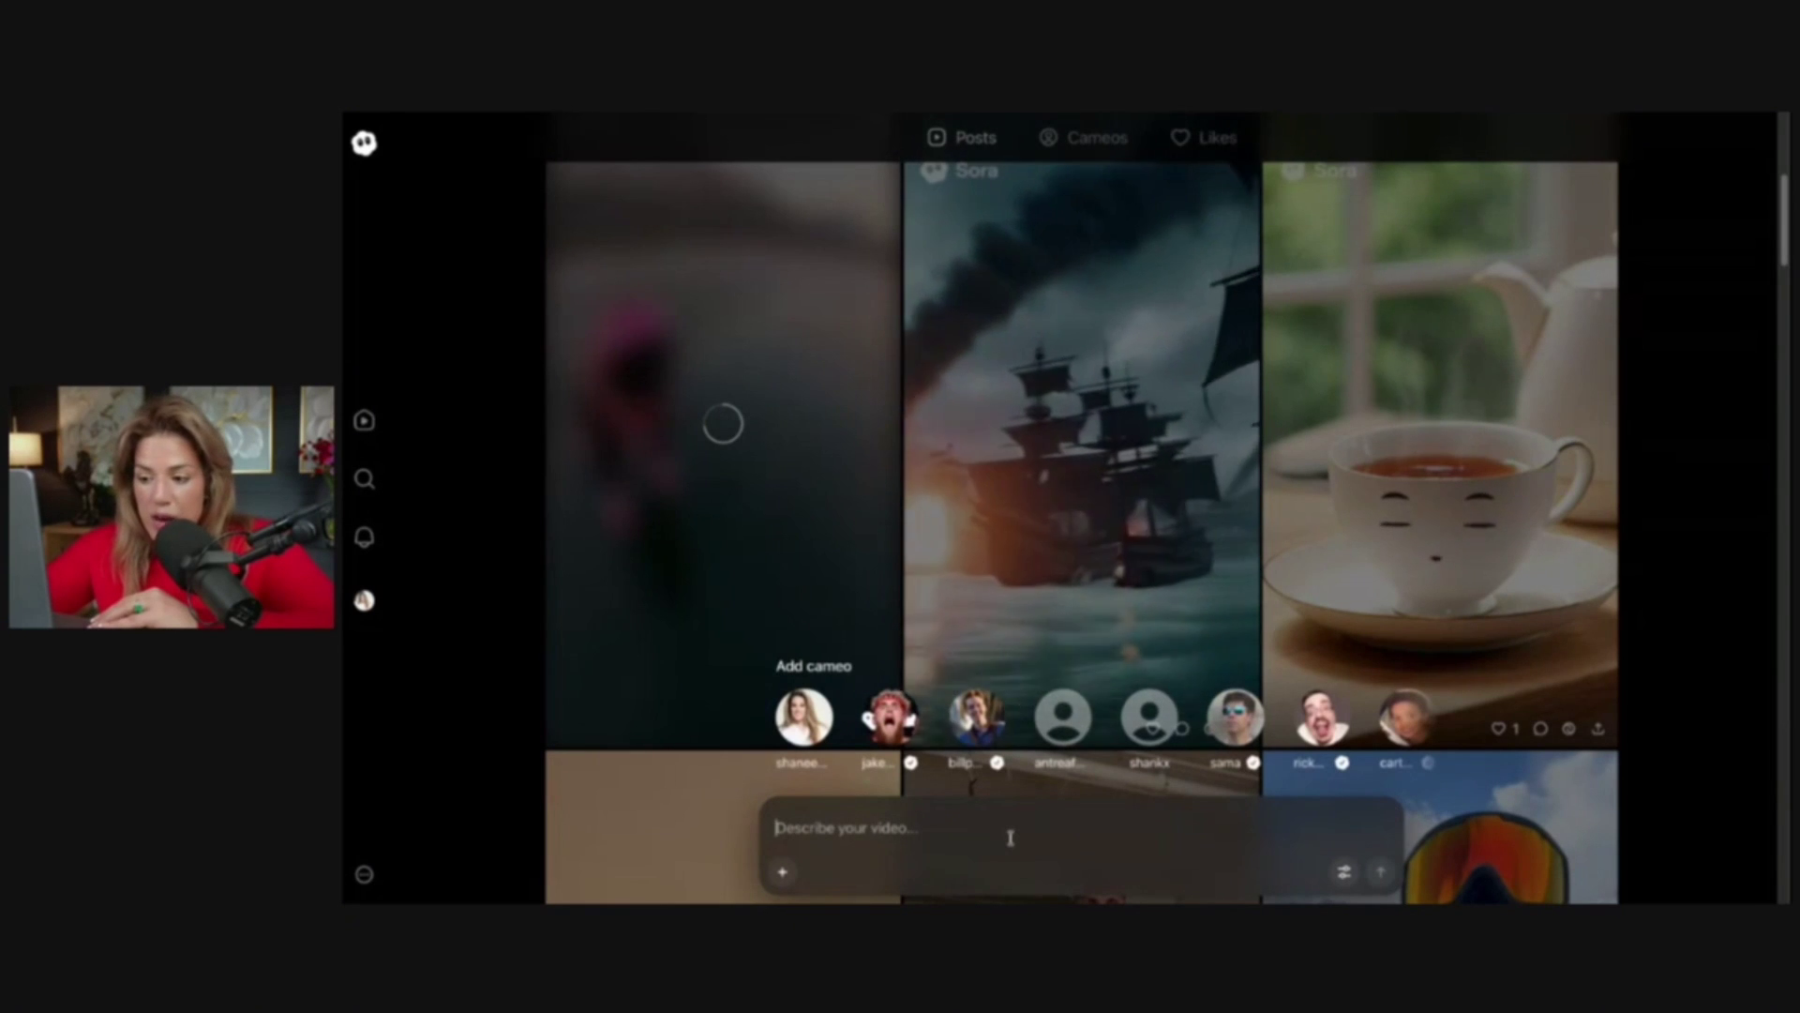
left_click(763, 540)
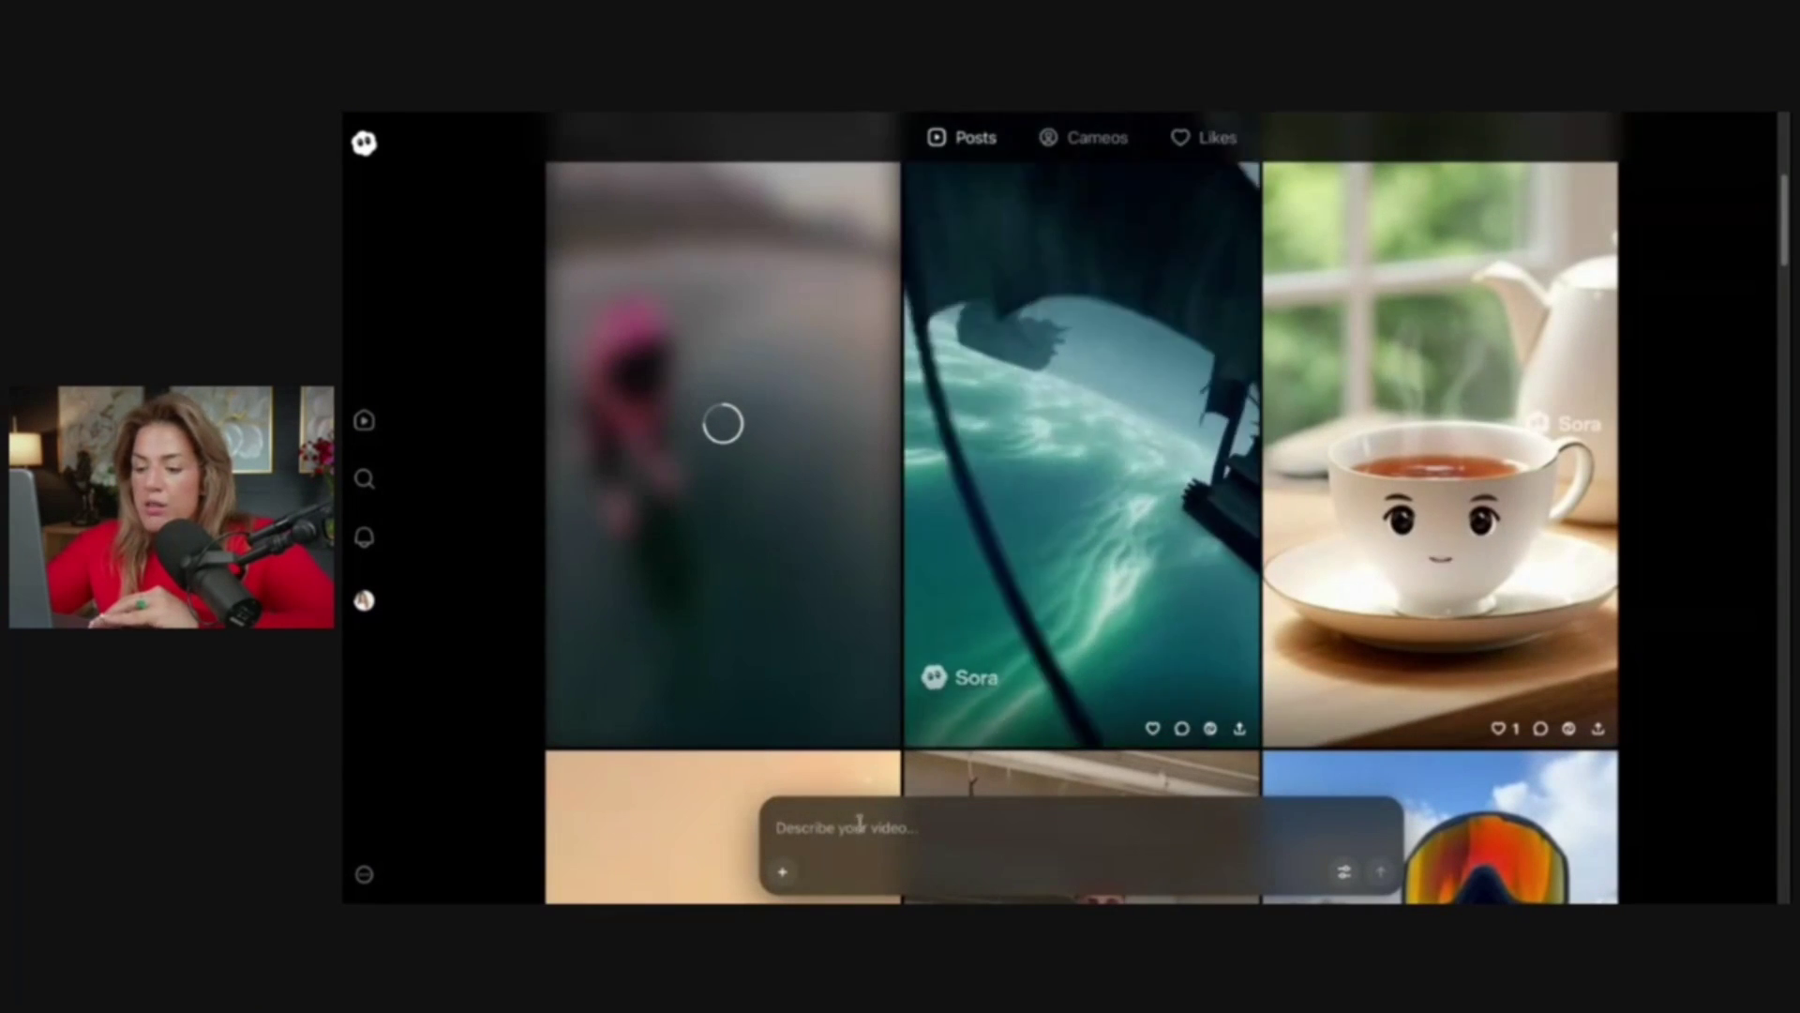
left_click(815, 831)
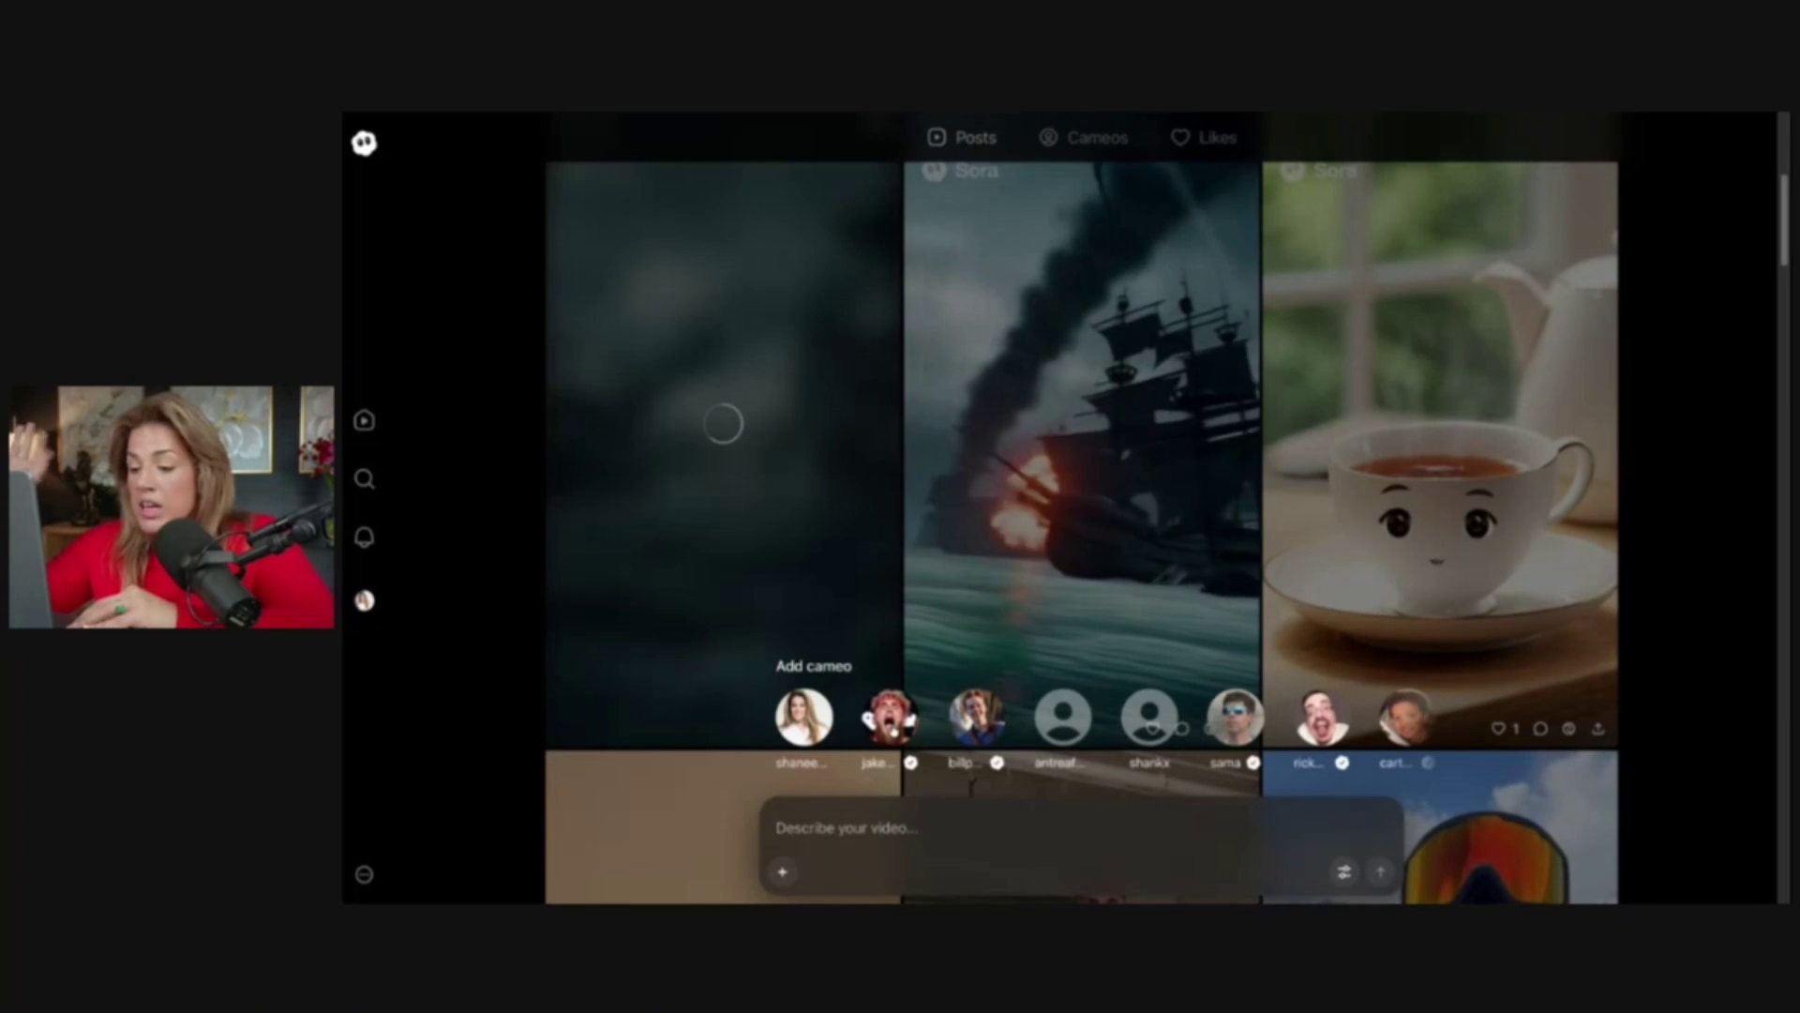
type("@jakepaul")
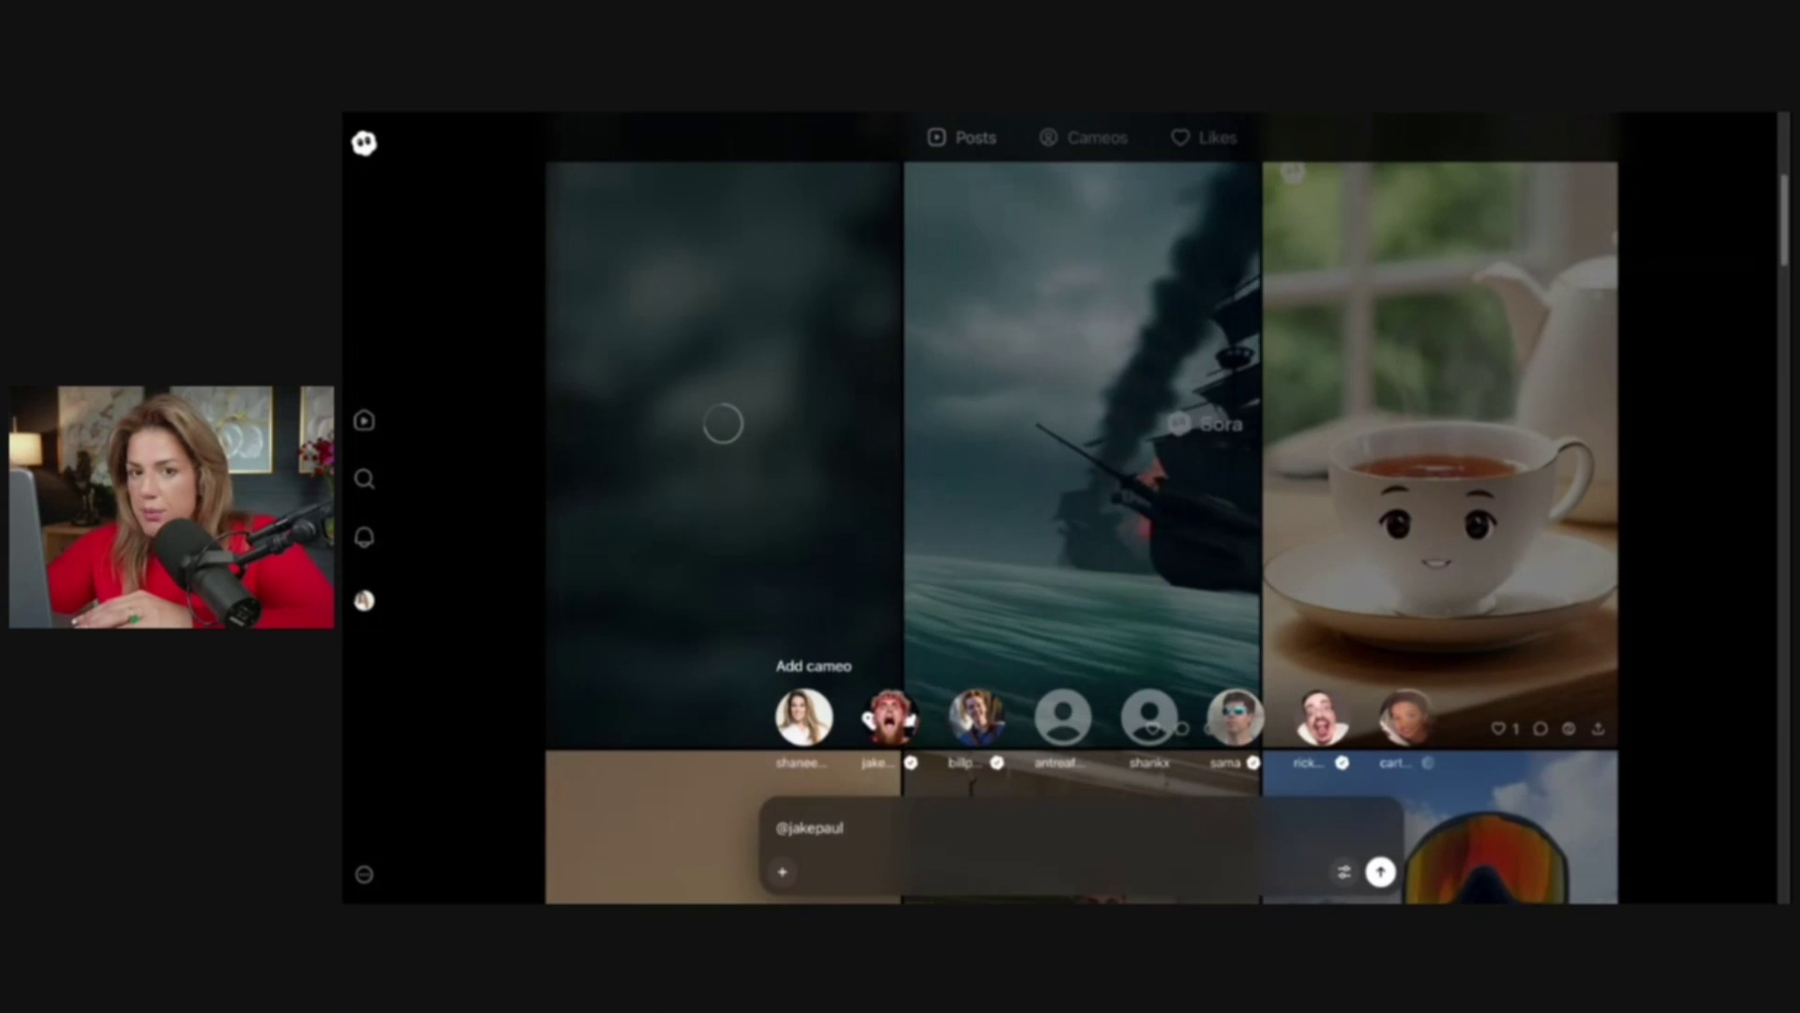
Fix the prompt's misspelled ending to 'in the middle of the ocean on an abandoned ship' and submit it
key("ctrl+minus")
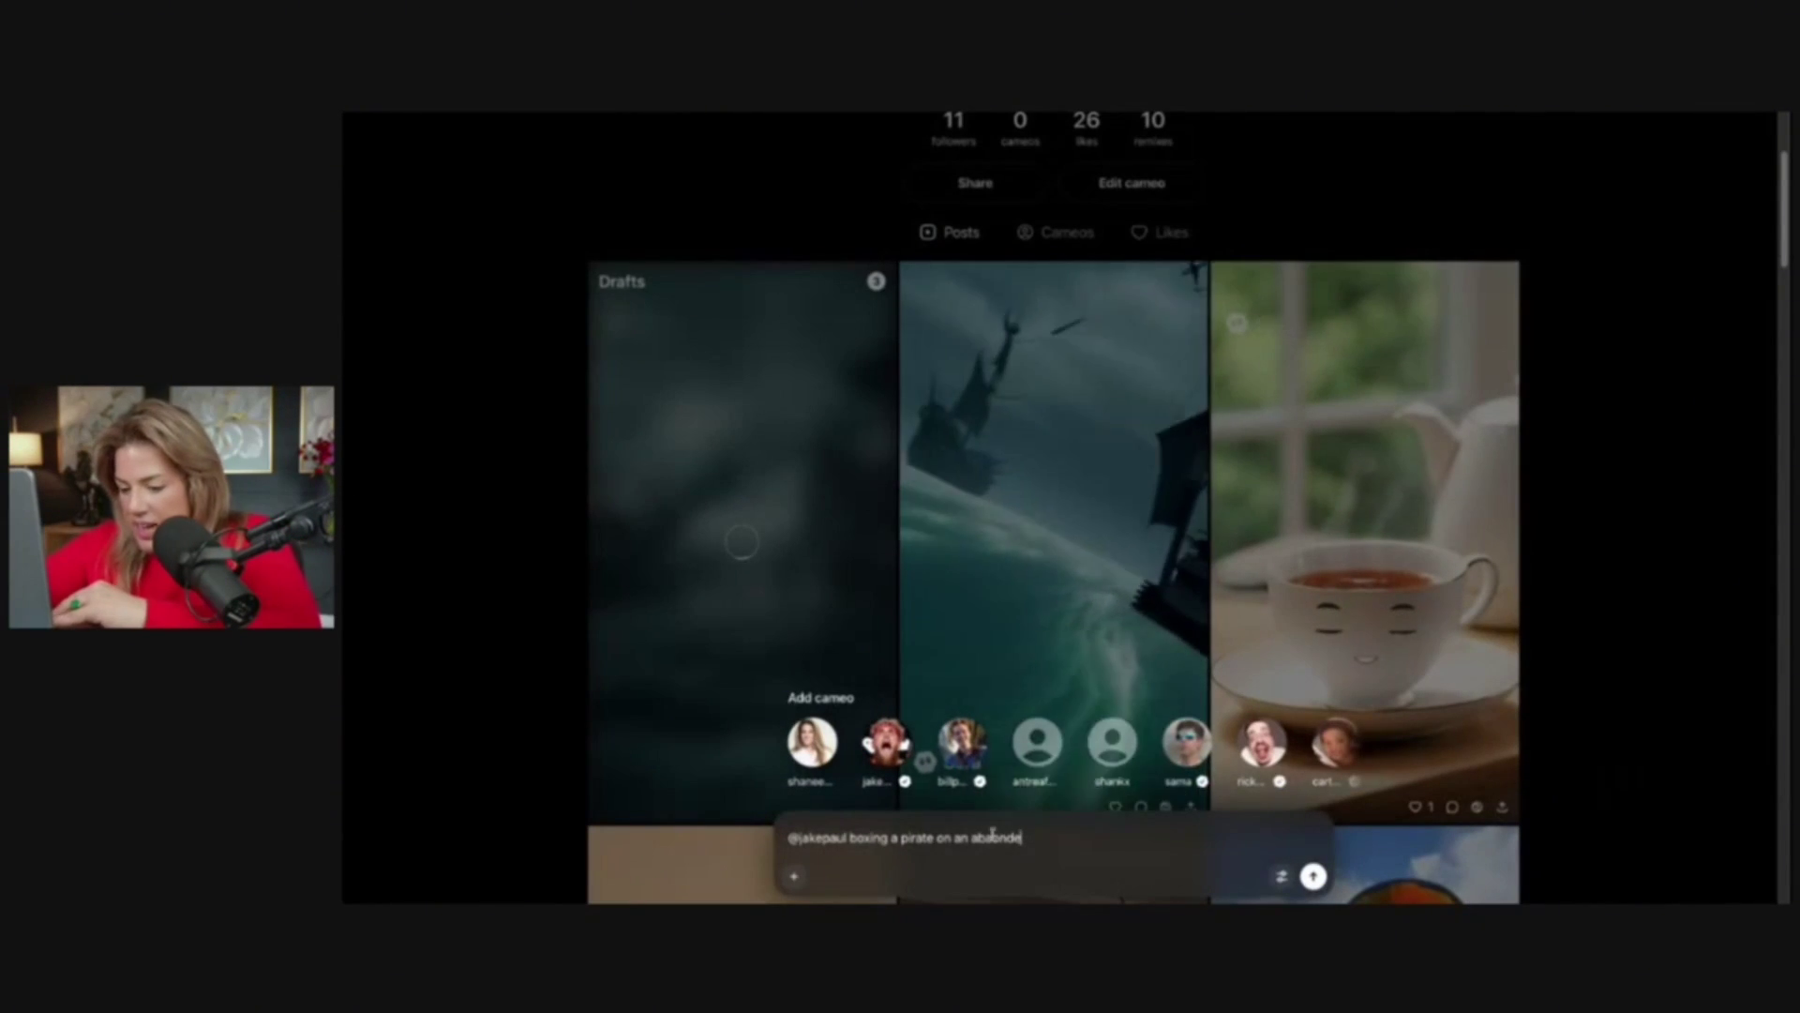
double_click(994, 837)
key("BackSpace")
key("BackSpace")
key("BackSpace")
key("BackSpace")
key("BackSpace")
key("BackSpace")
key("BackSpace")
type("in th")
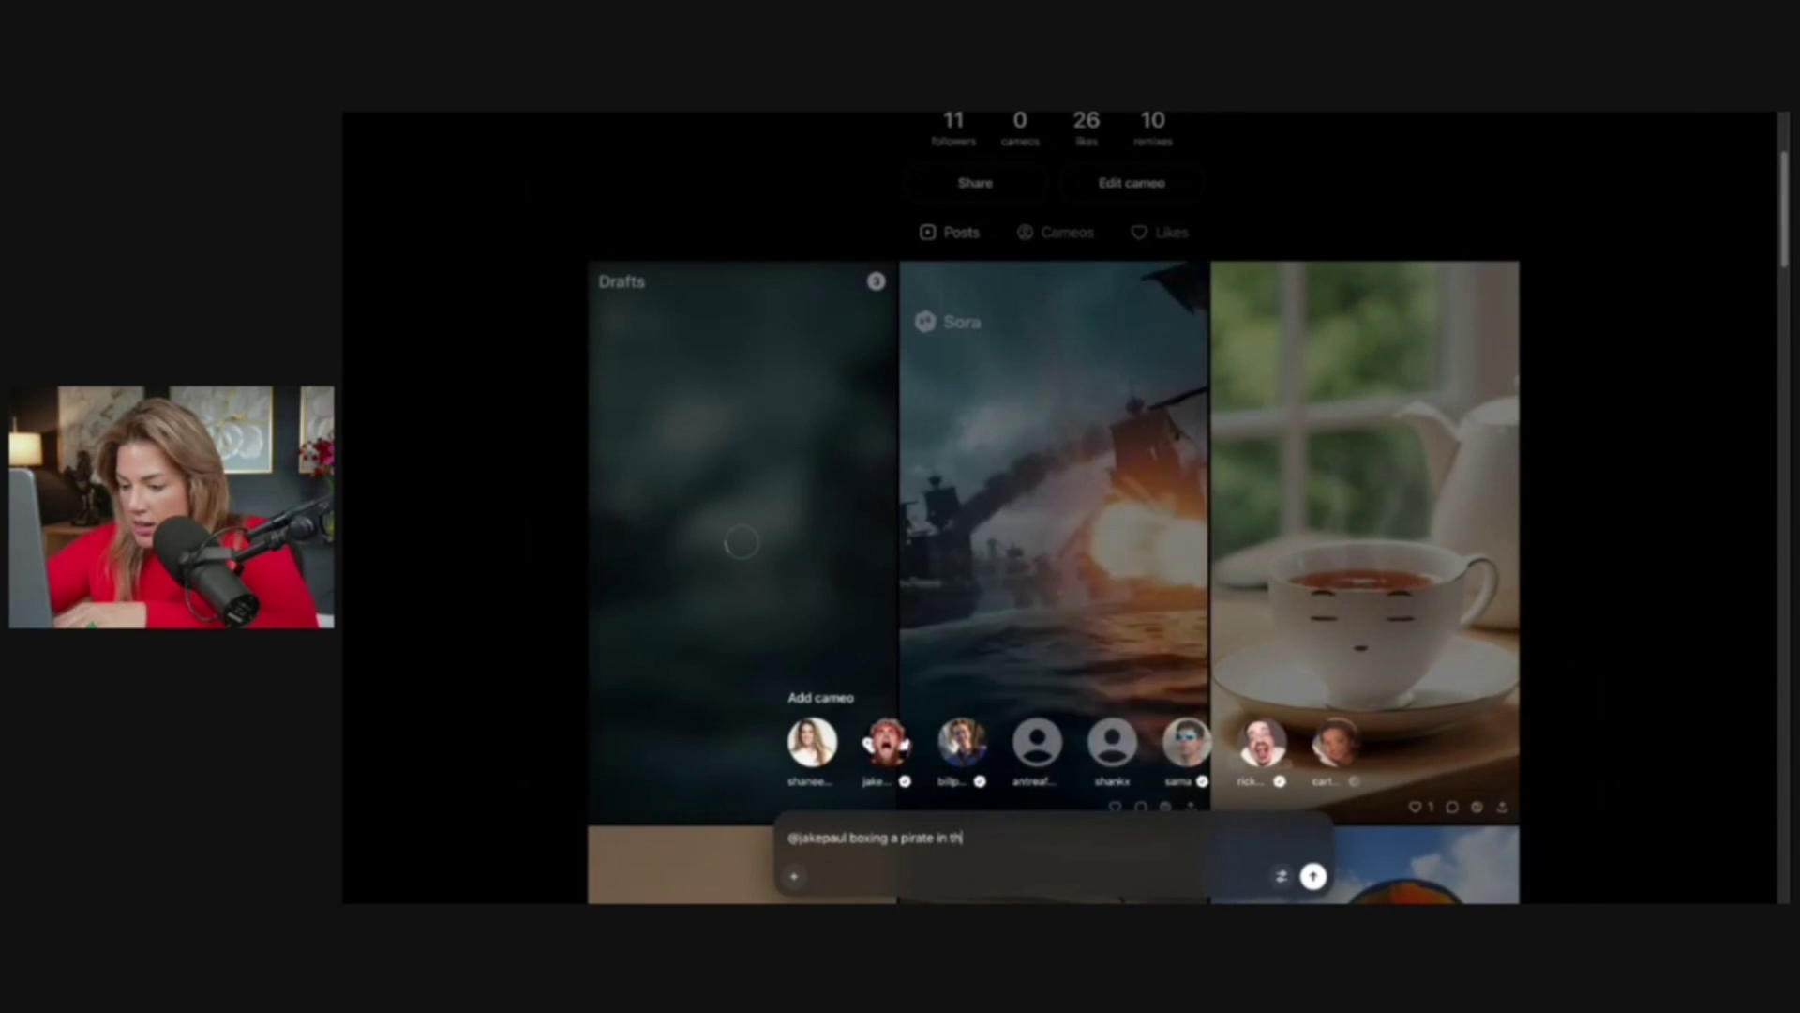
type("e middle of the ocean on")
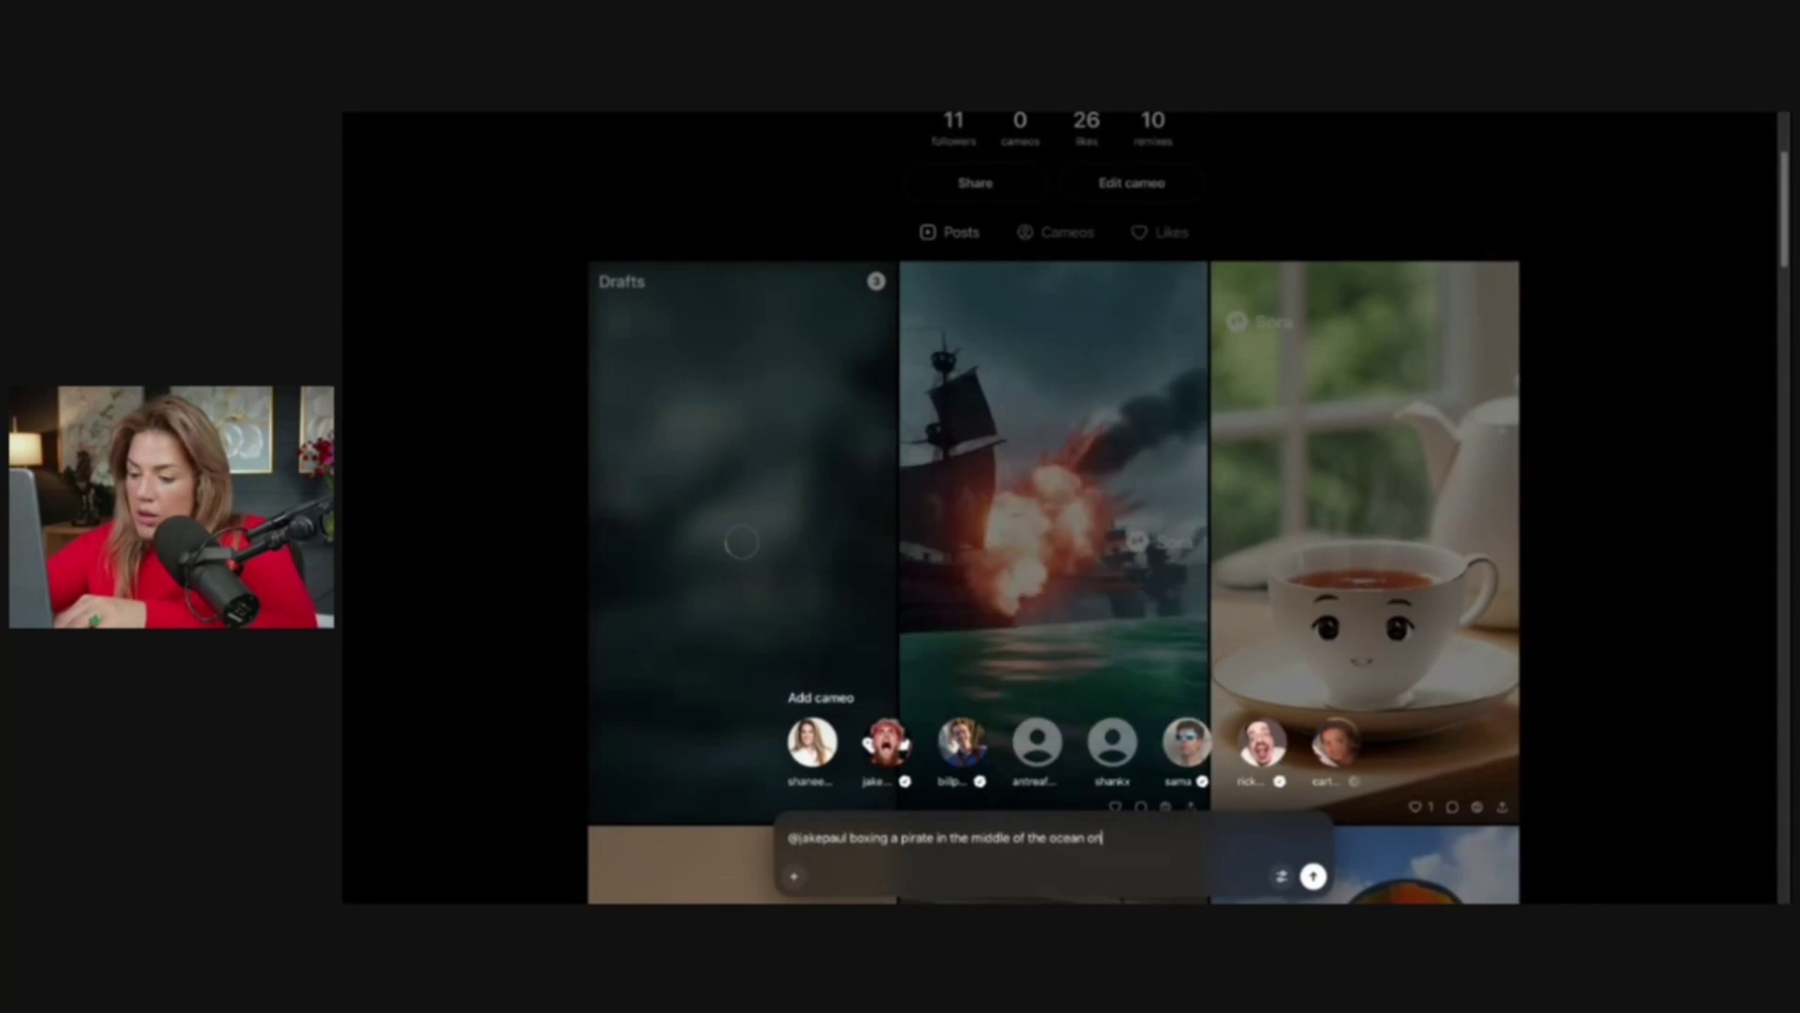
type(" an abando")
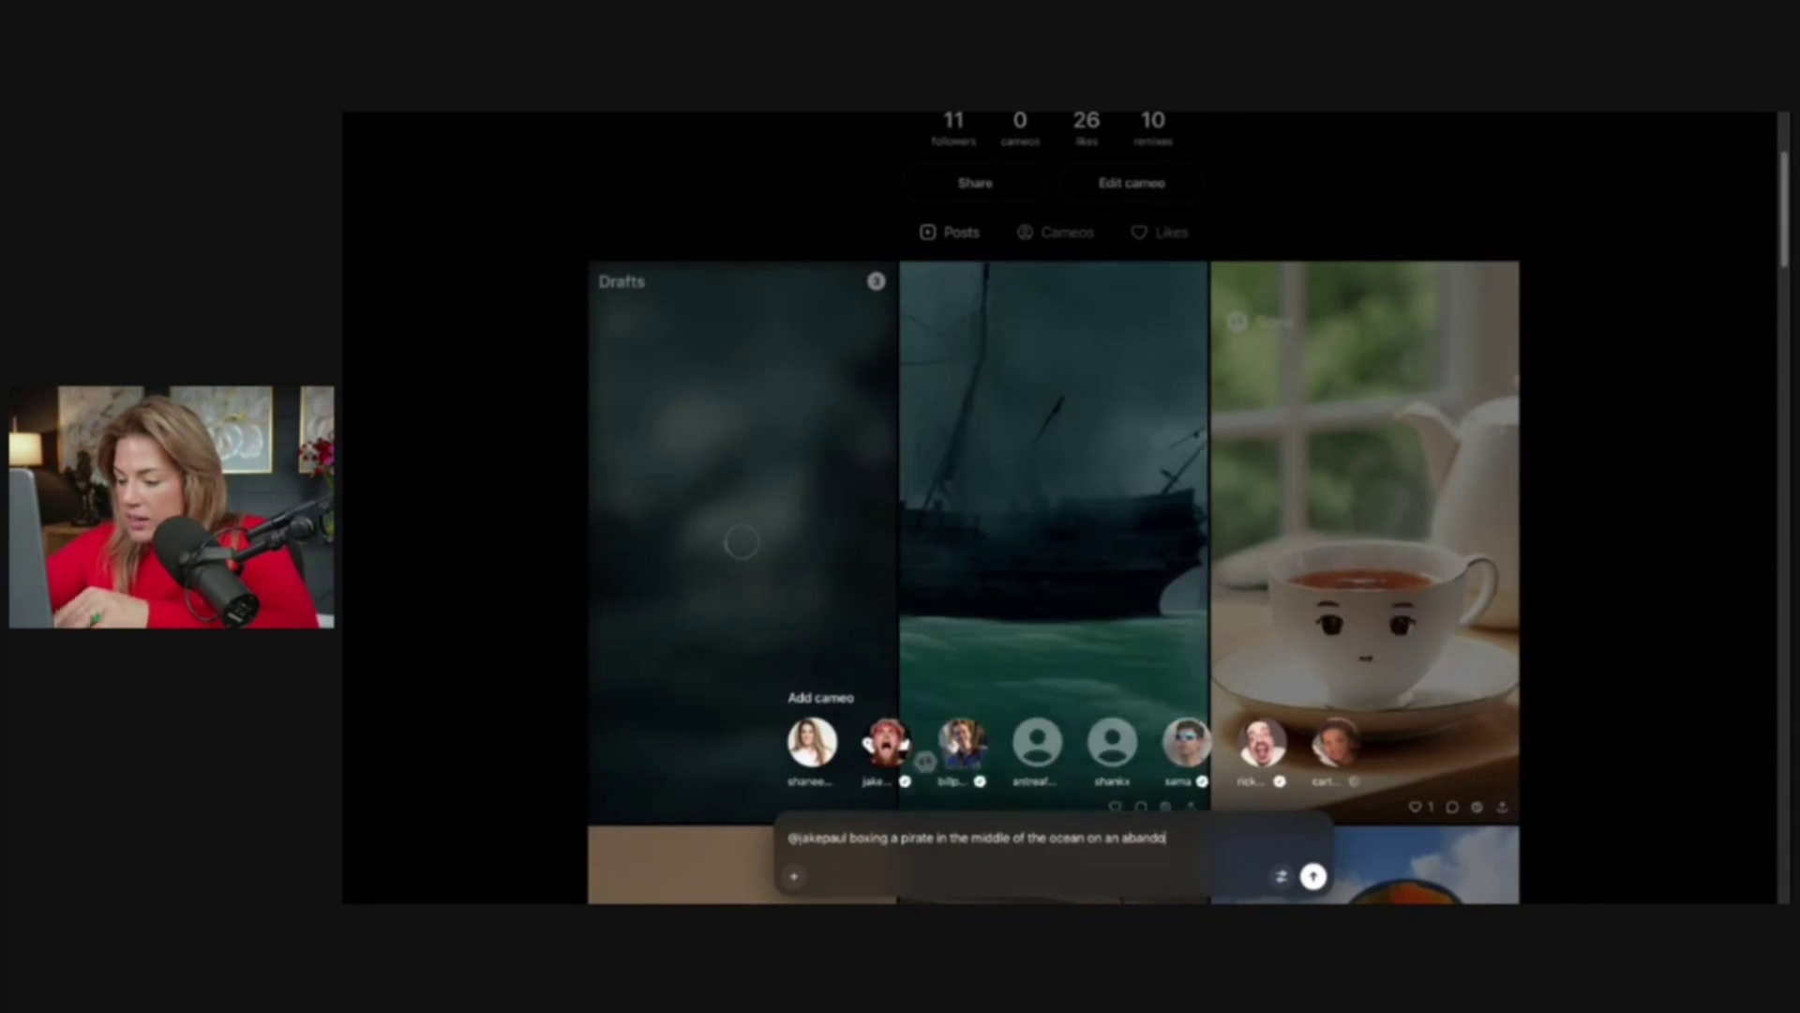
type("ed ship")
key("Return")
scroll(1245, 697, "down", 2)
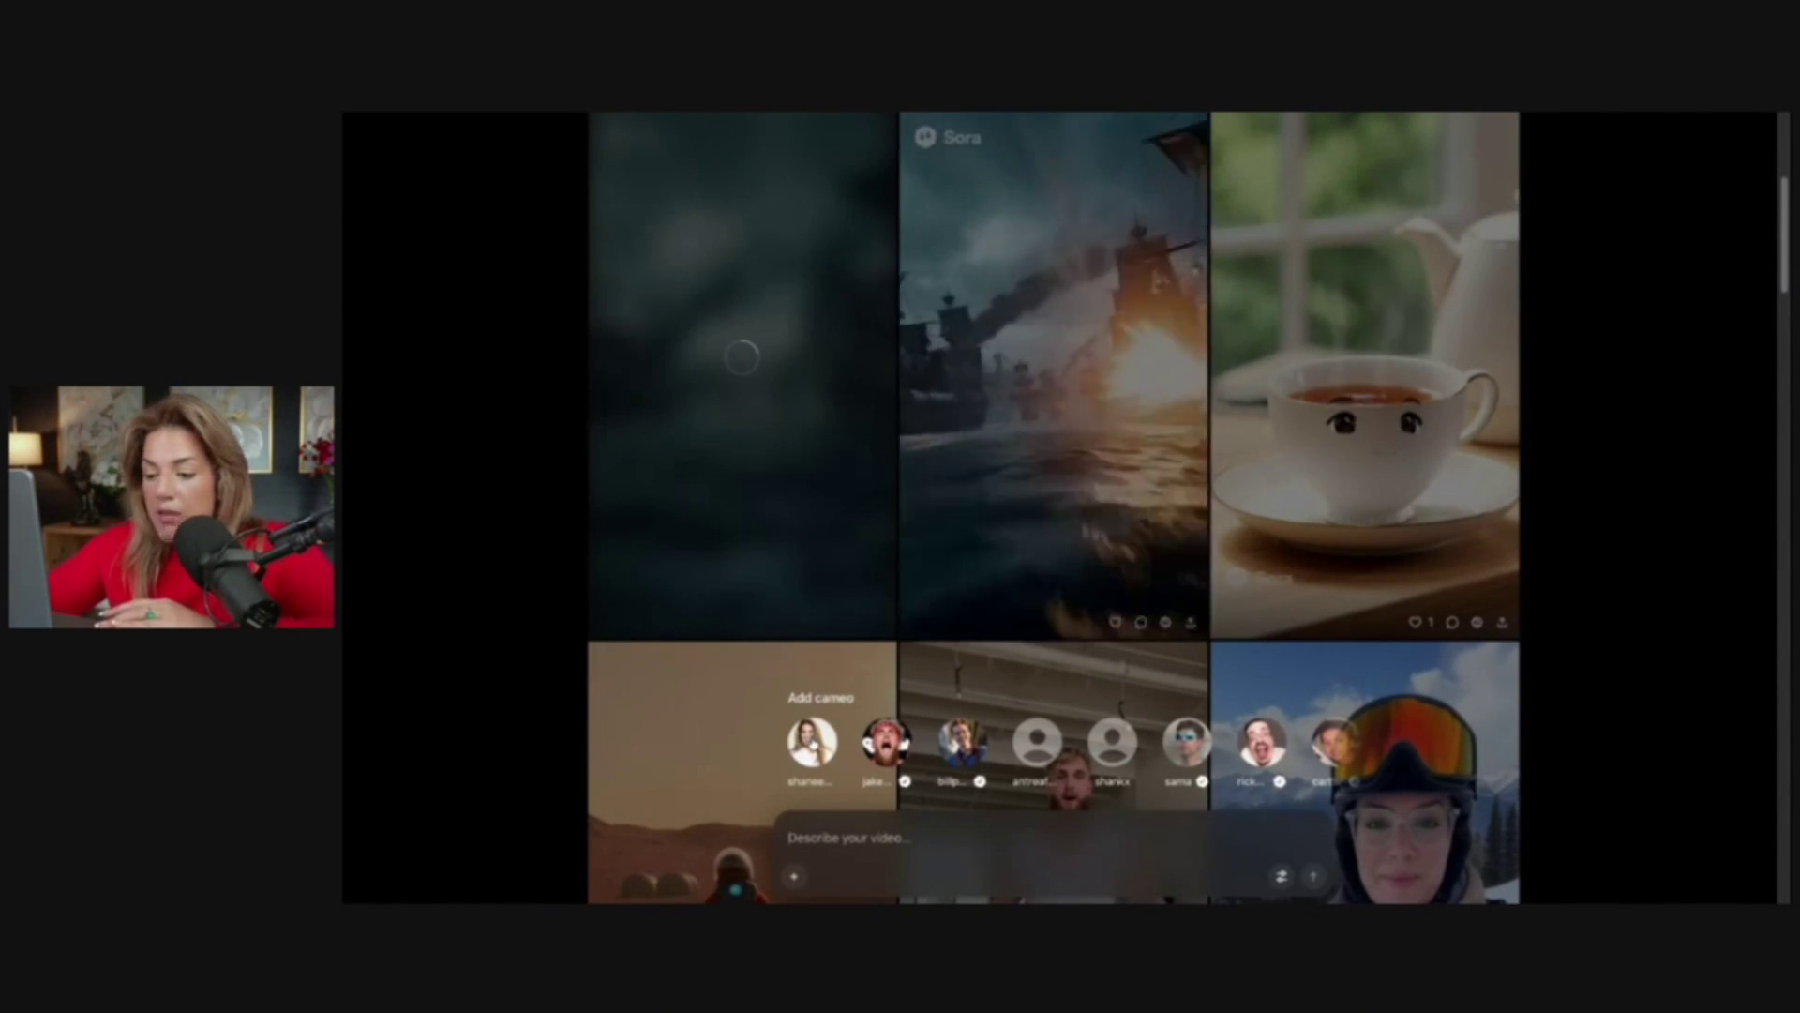
Tag your own cameo with 'sitting on a flying dragon flying' and submit the prompt
left_click(812, 742)
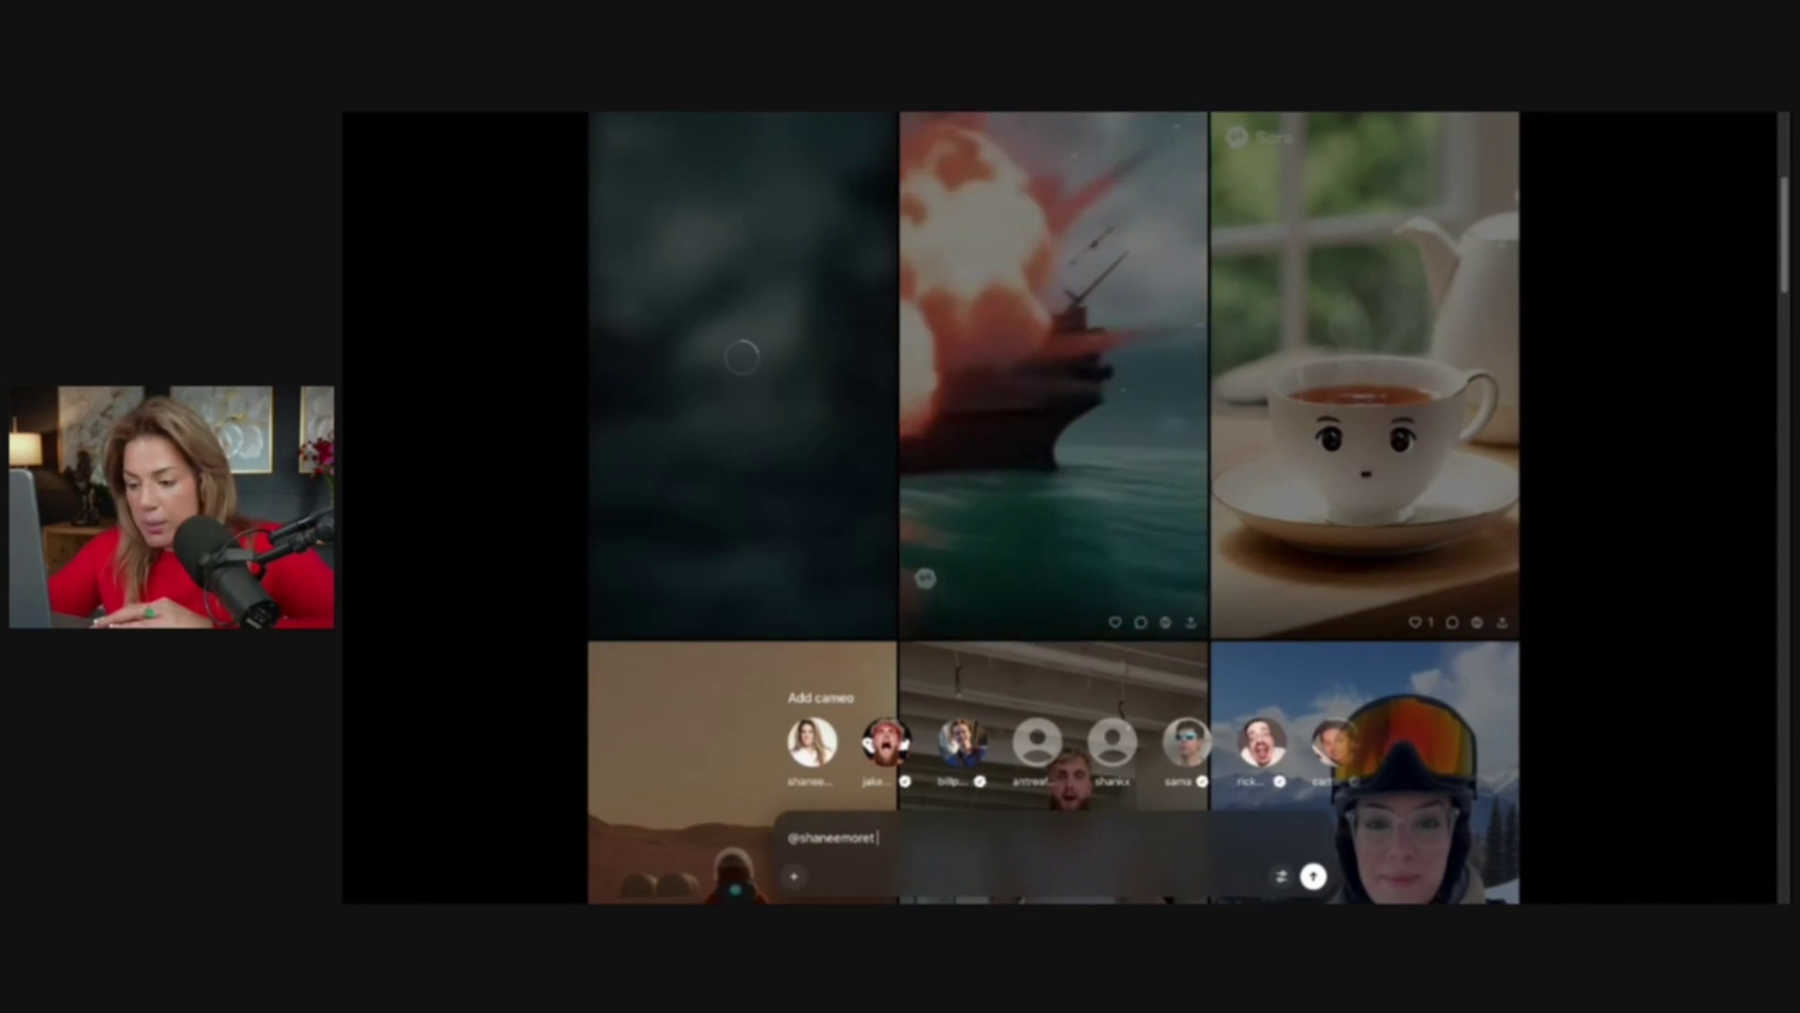
type("sitting on a flying dragon flying over mountains that are n")
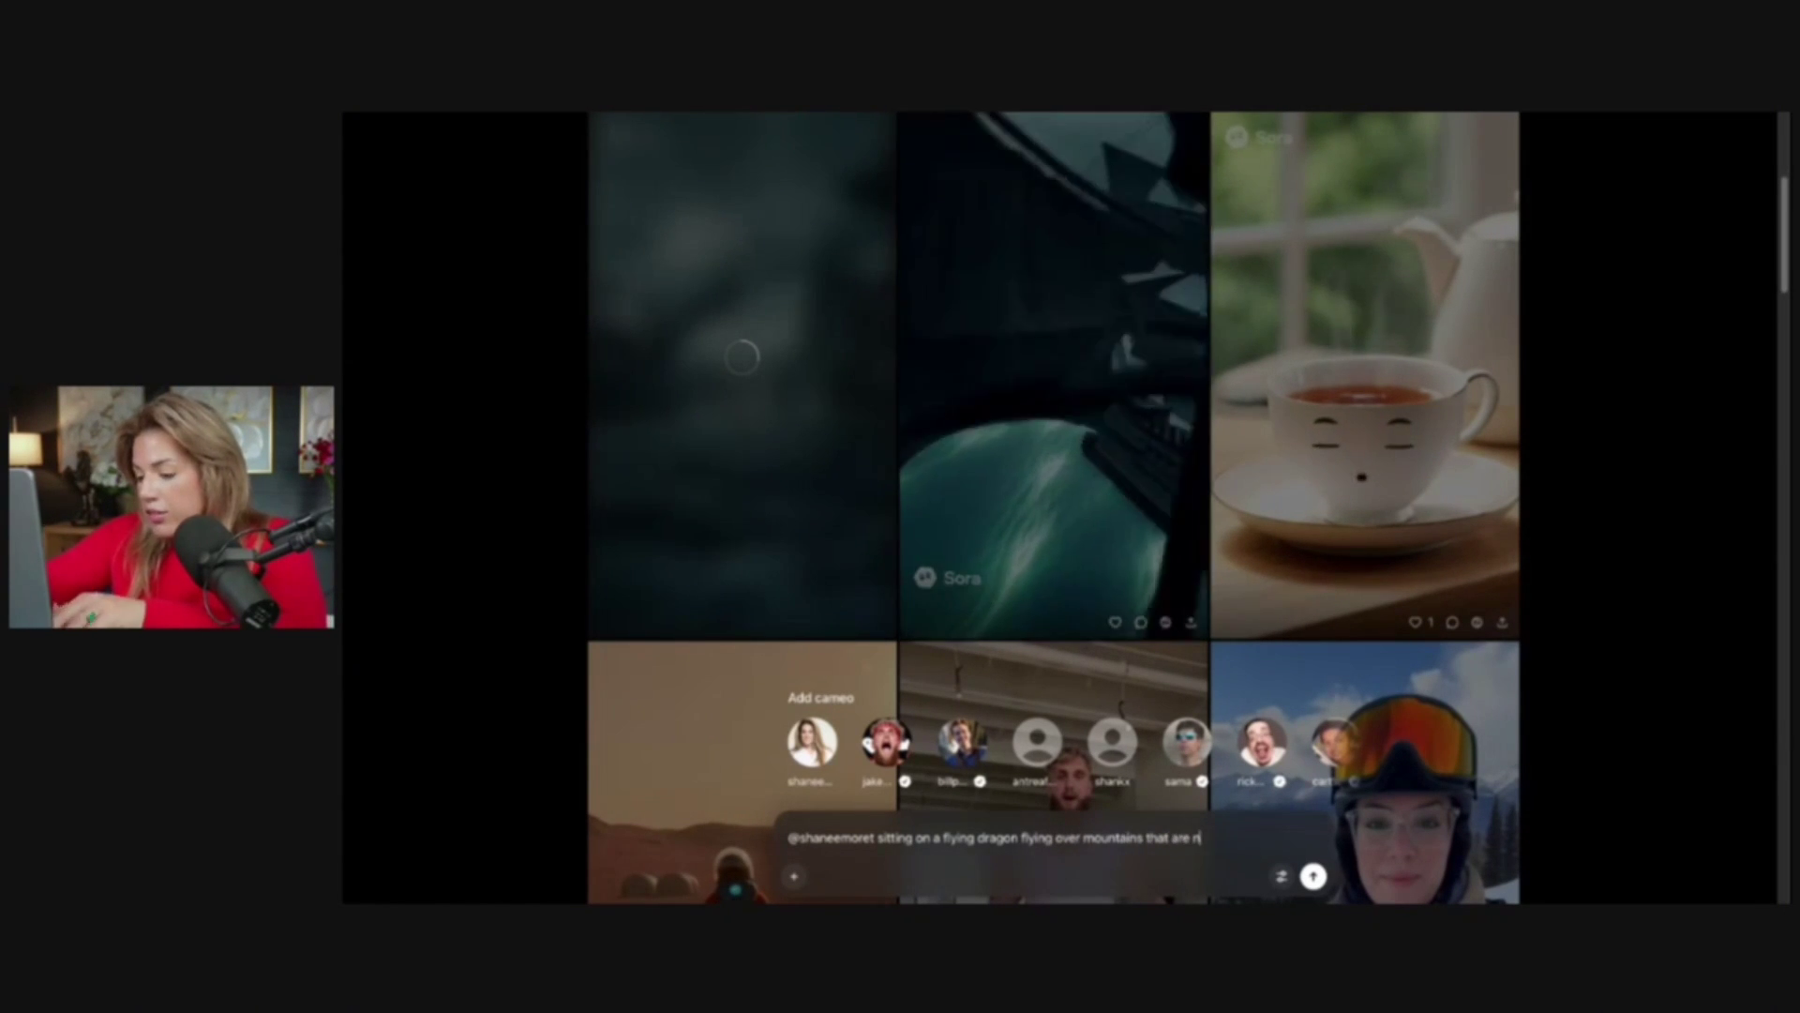
key("Return")
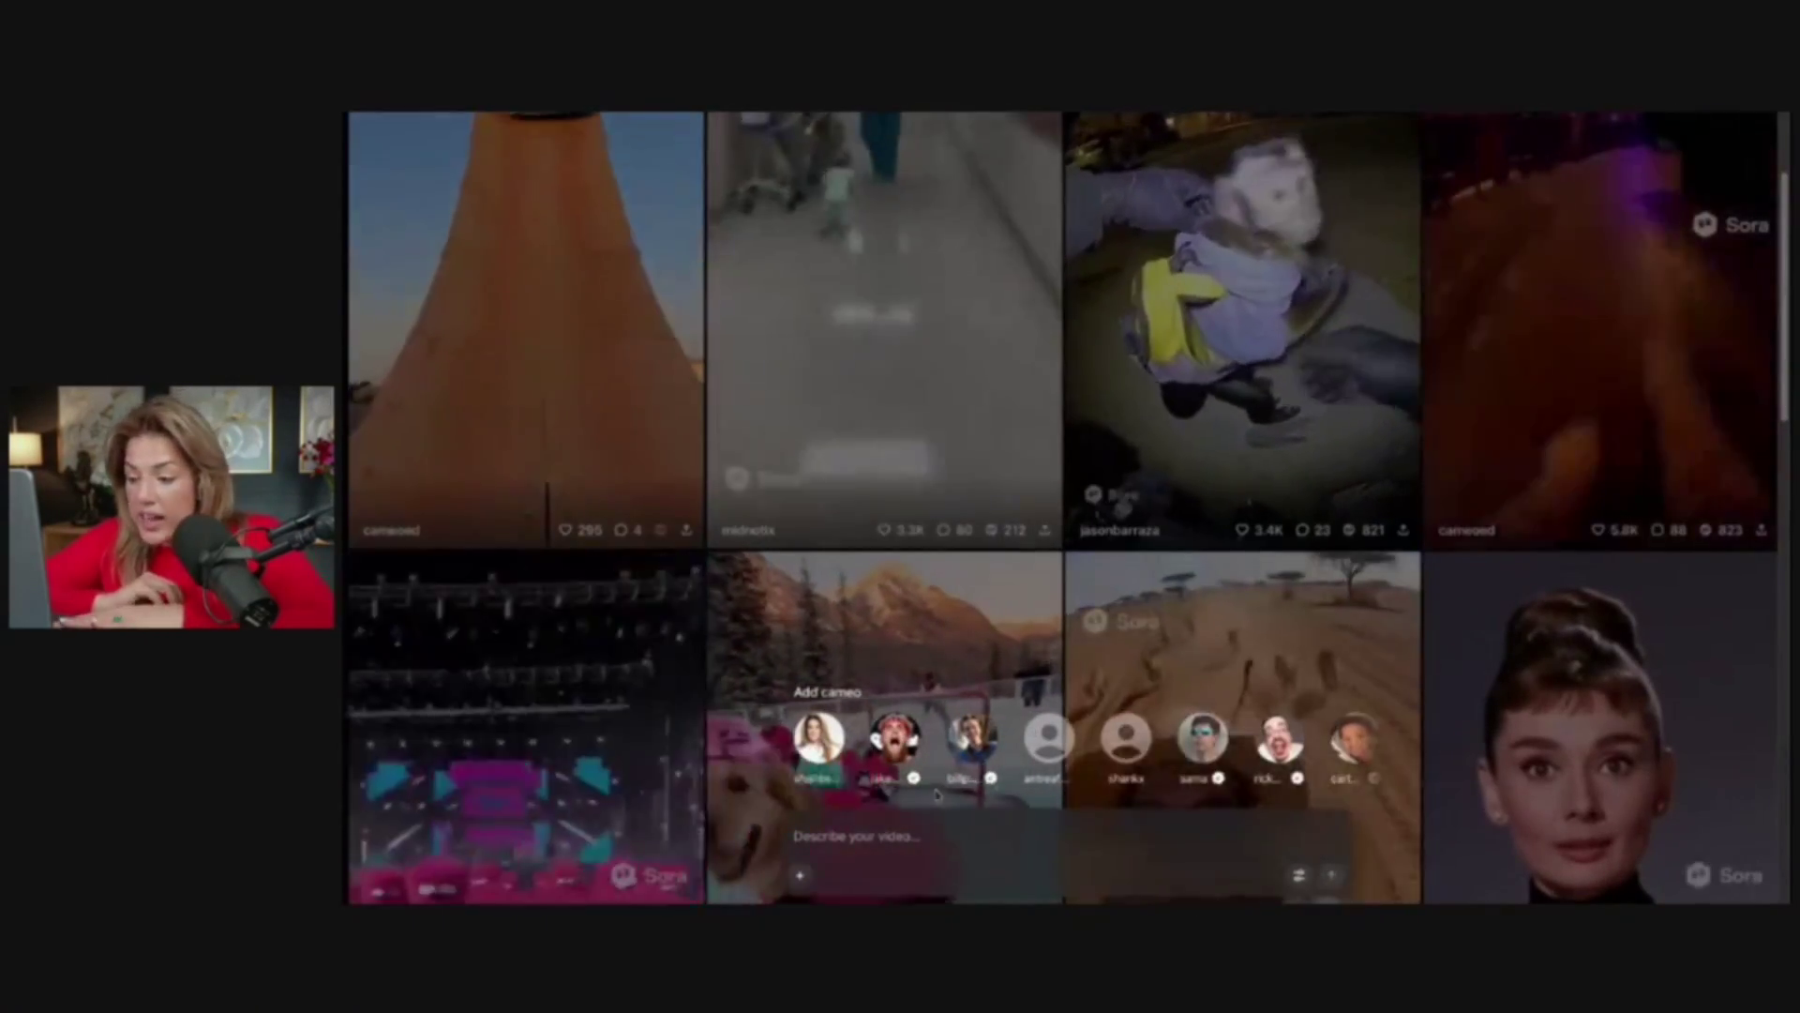
Submit the prompt 'A coffee pot singing a song to encourage business owners to keep going'
type("A c")
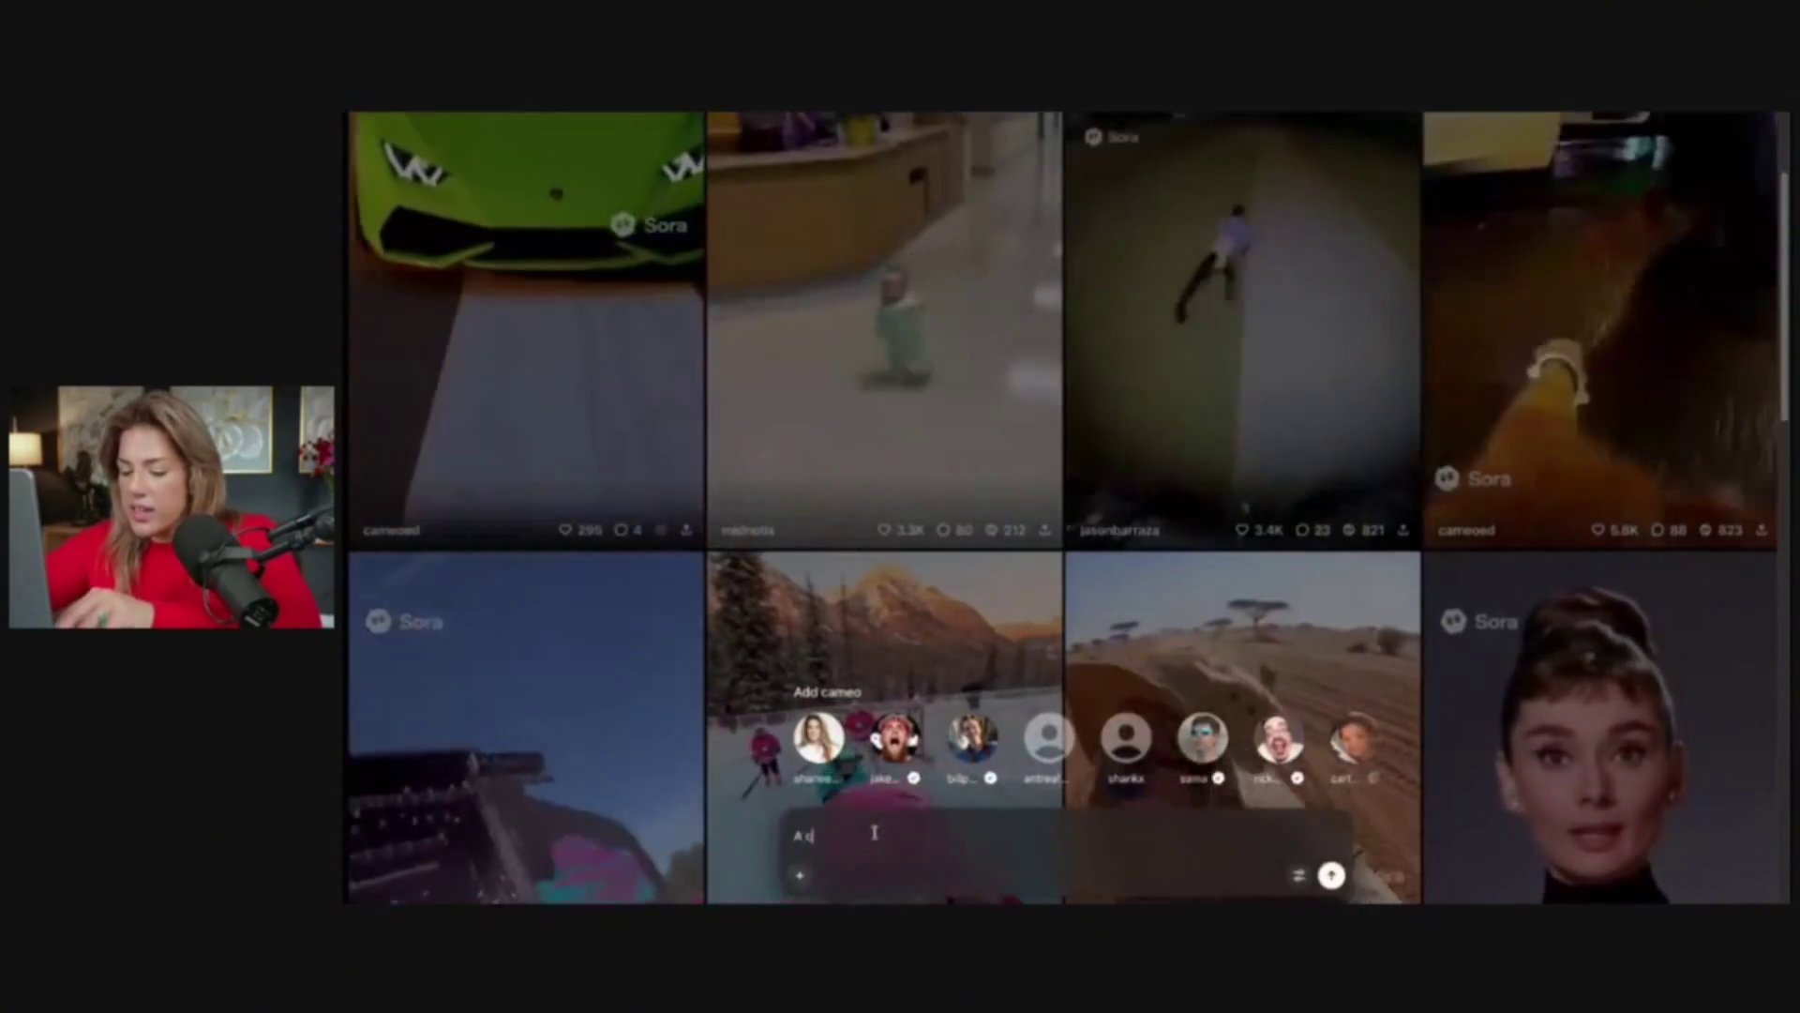
type("offee pot singing a")
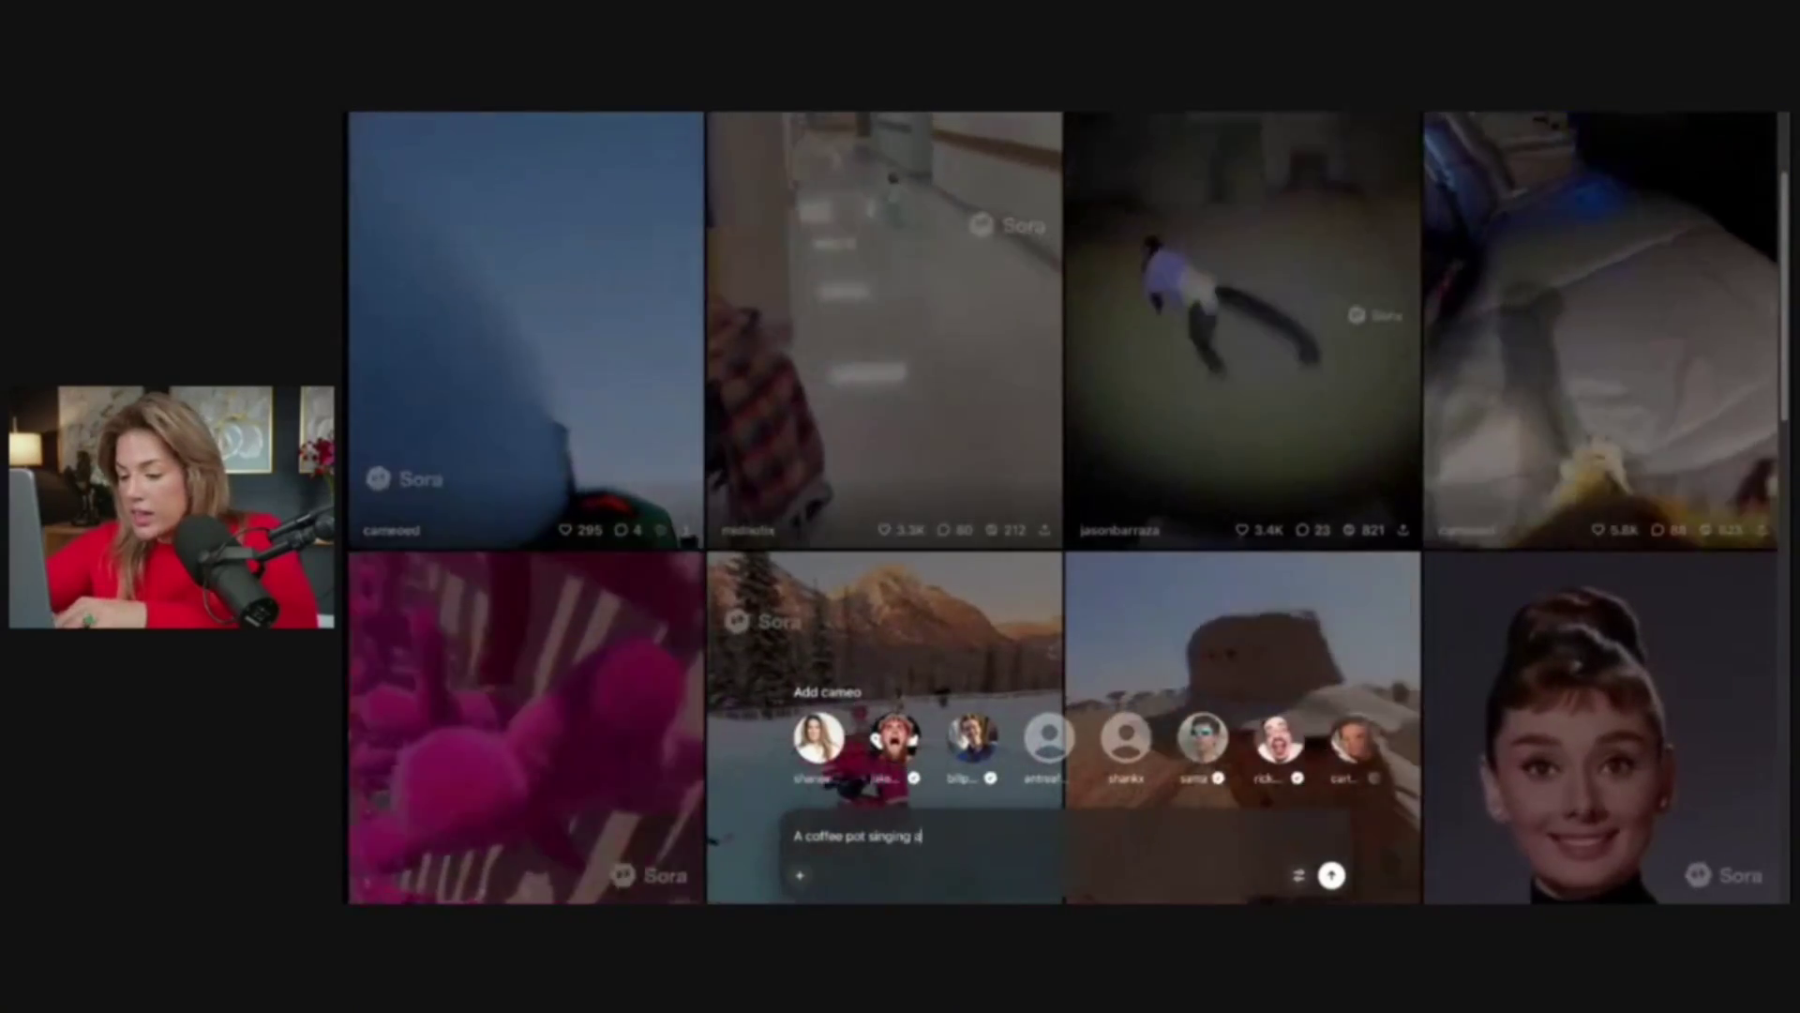
type(" song to encourage")
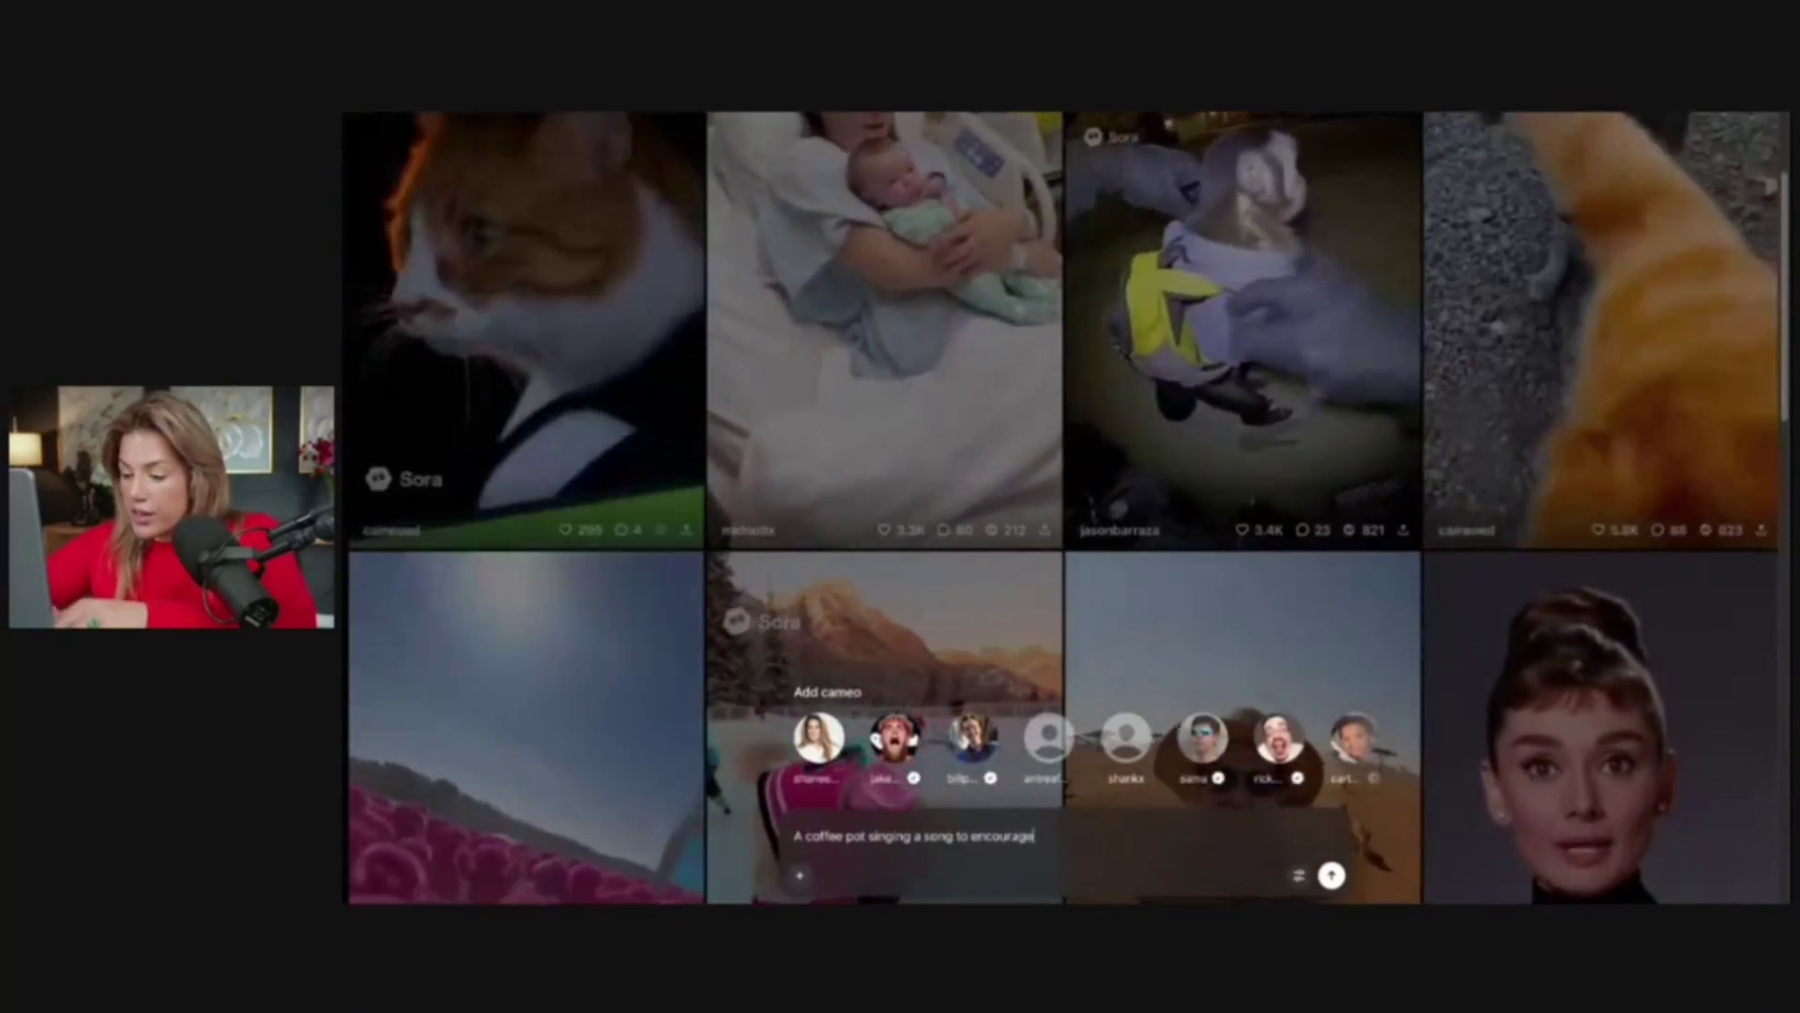
type(" business owners to keep going")
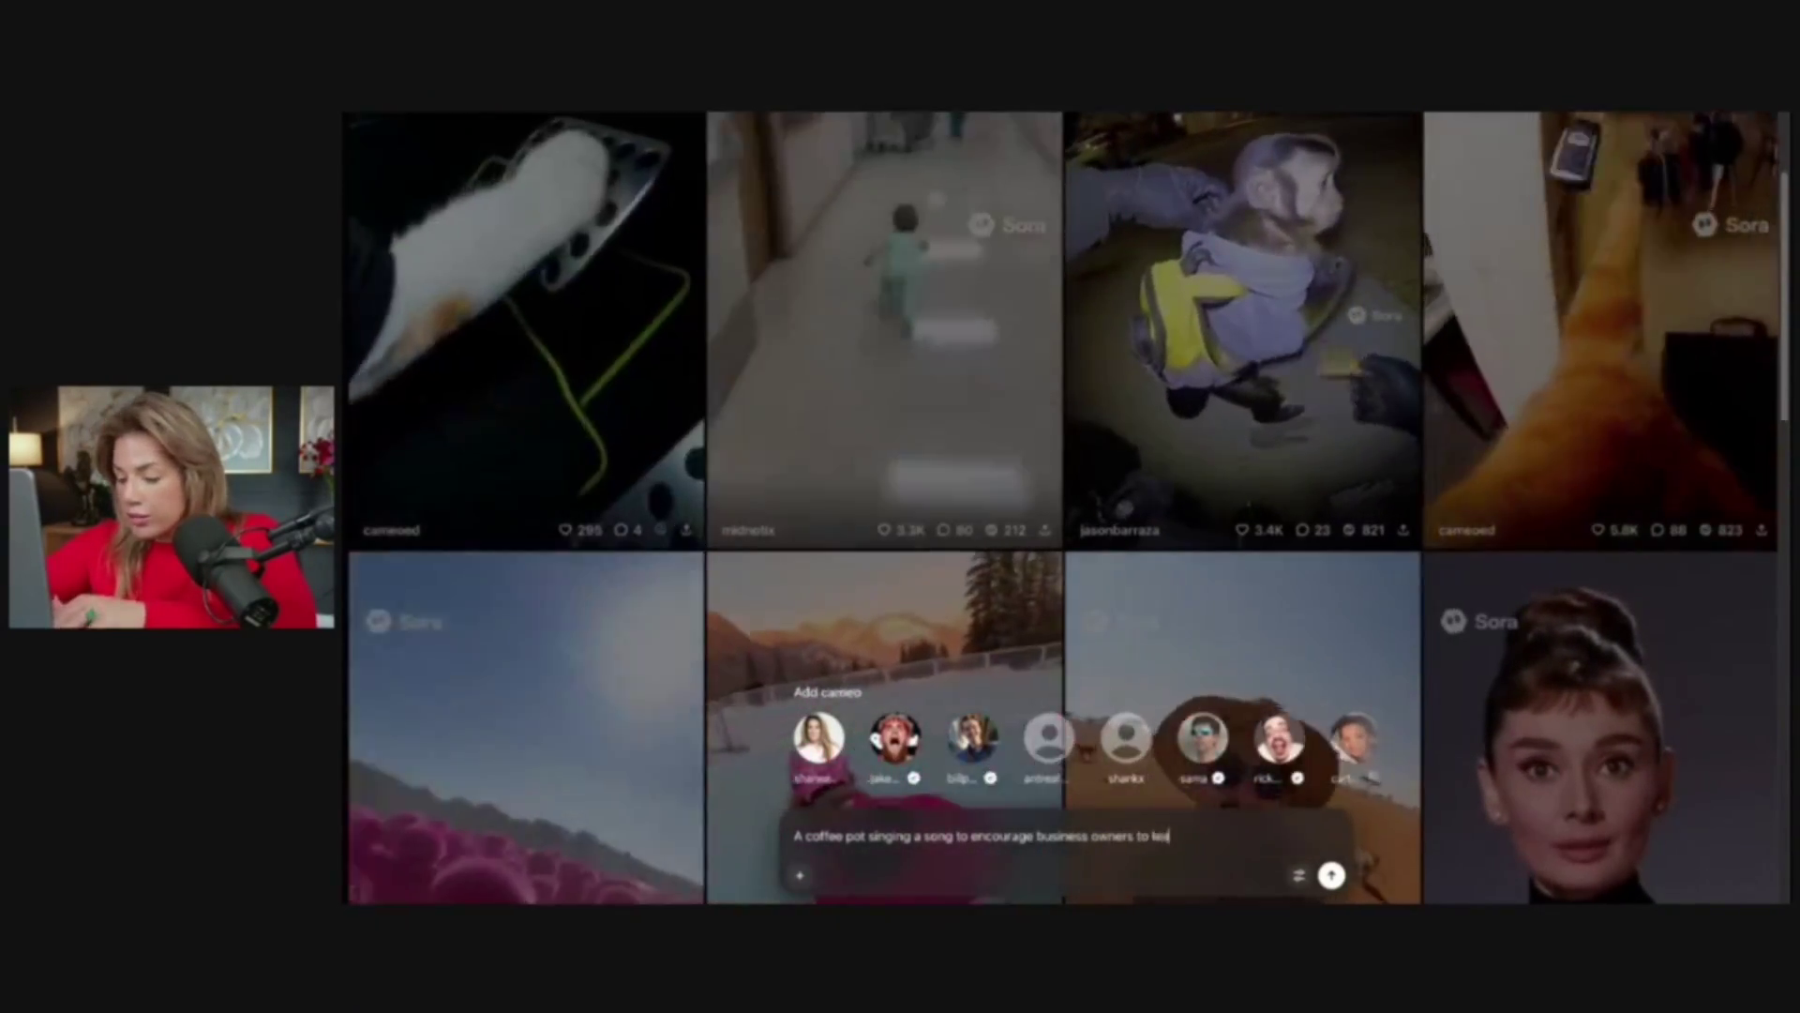
key("Return")
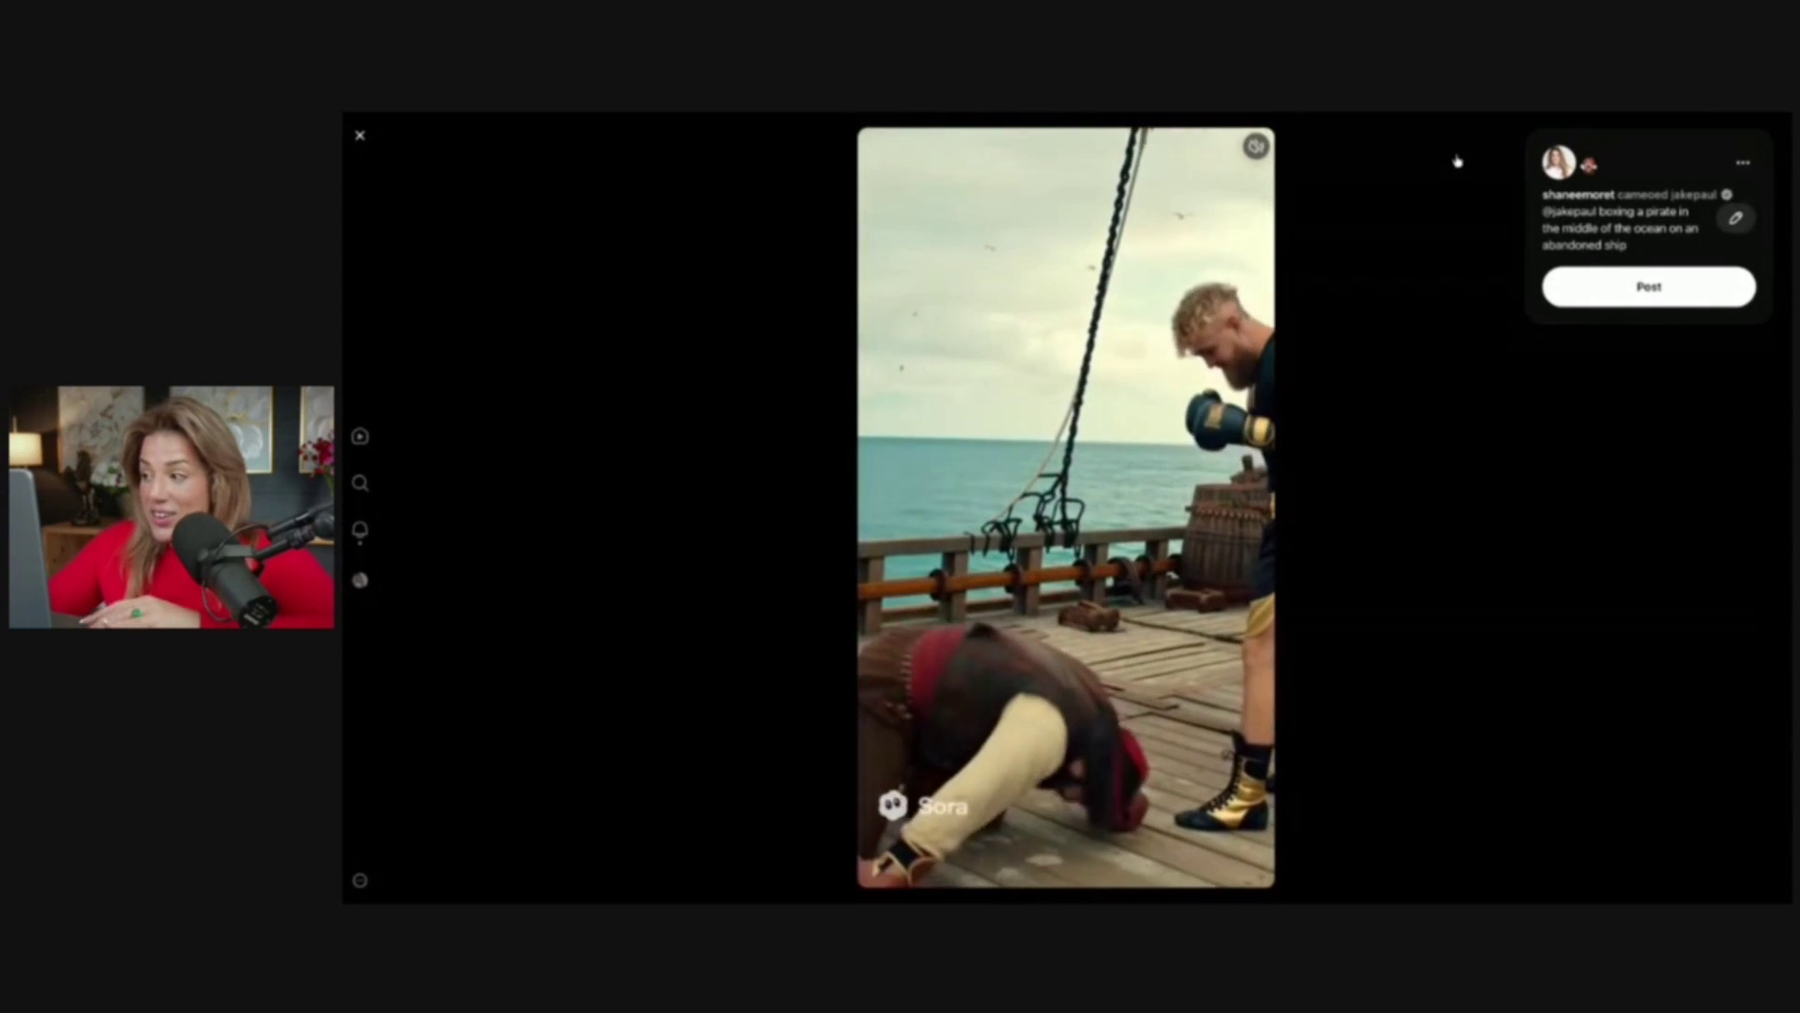
Post the pirate-boxing video, check the dragon video's options without choosing any, and return to Drafts
left_click(1649, 286)
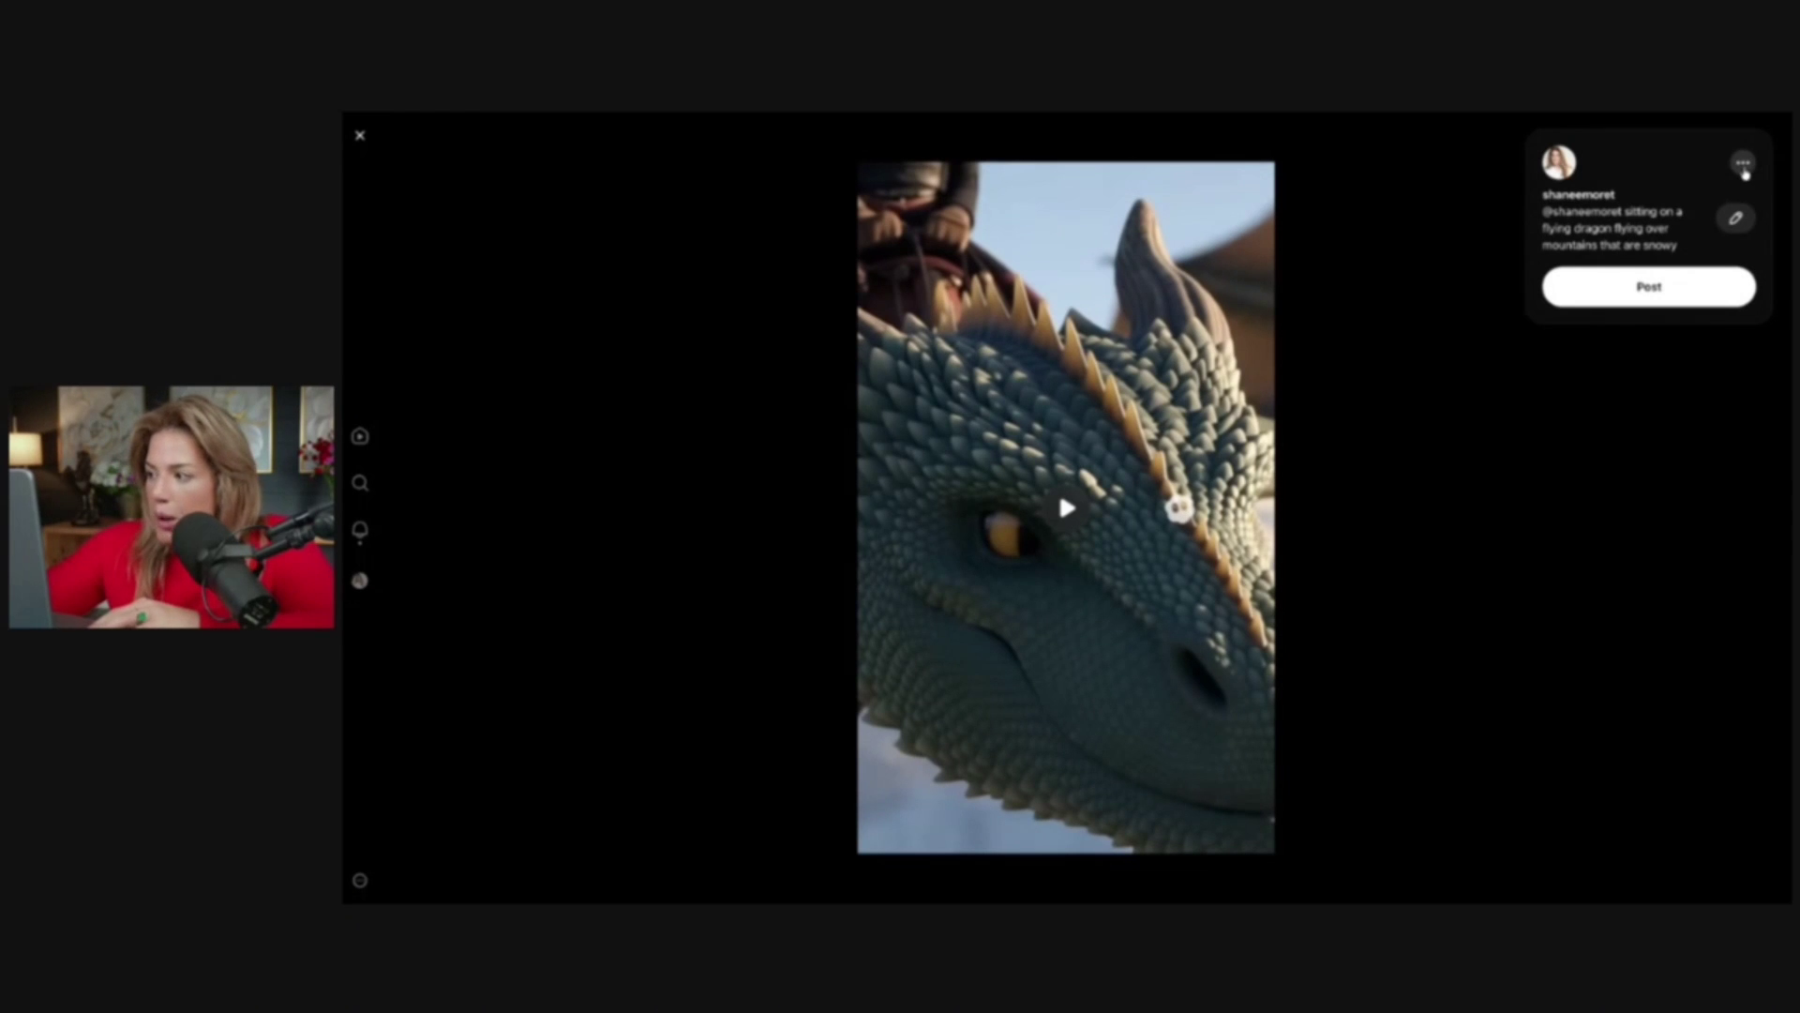
left_click(1743, 165)
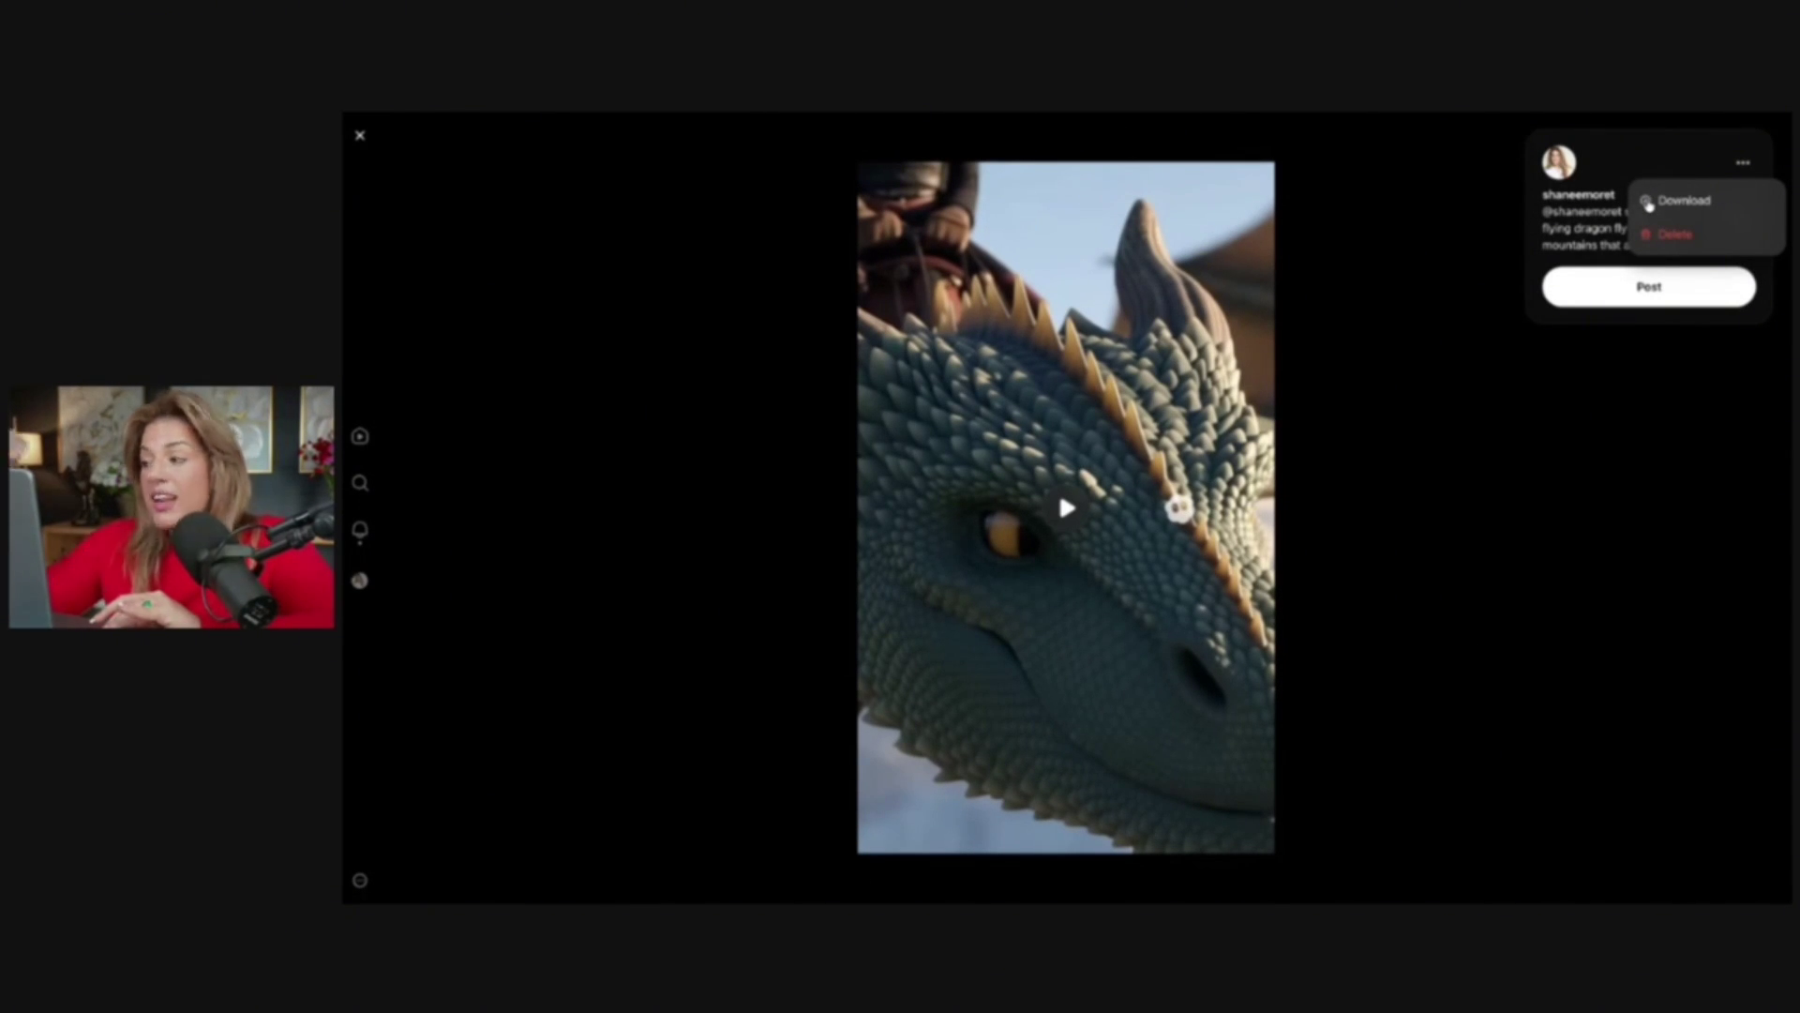
left_click(1597, 223)
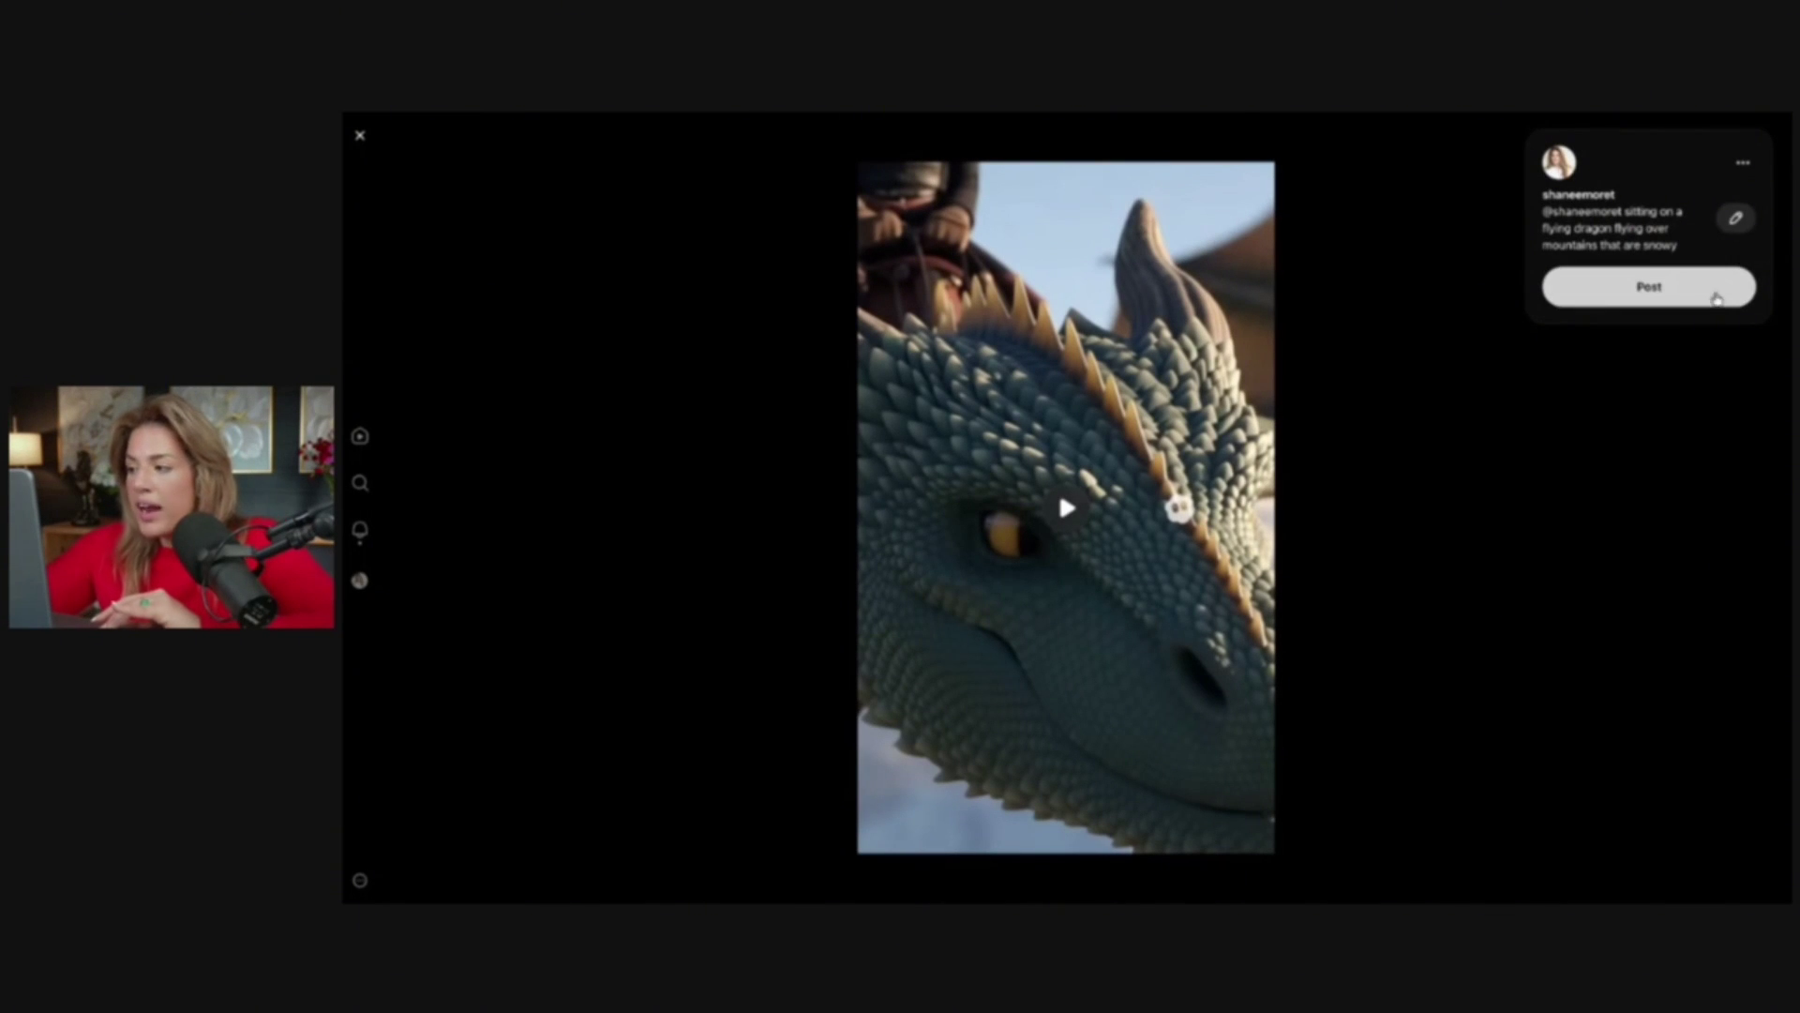
key("Escape")
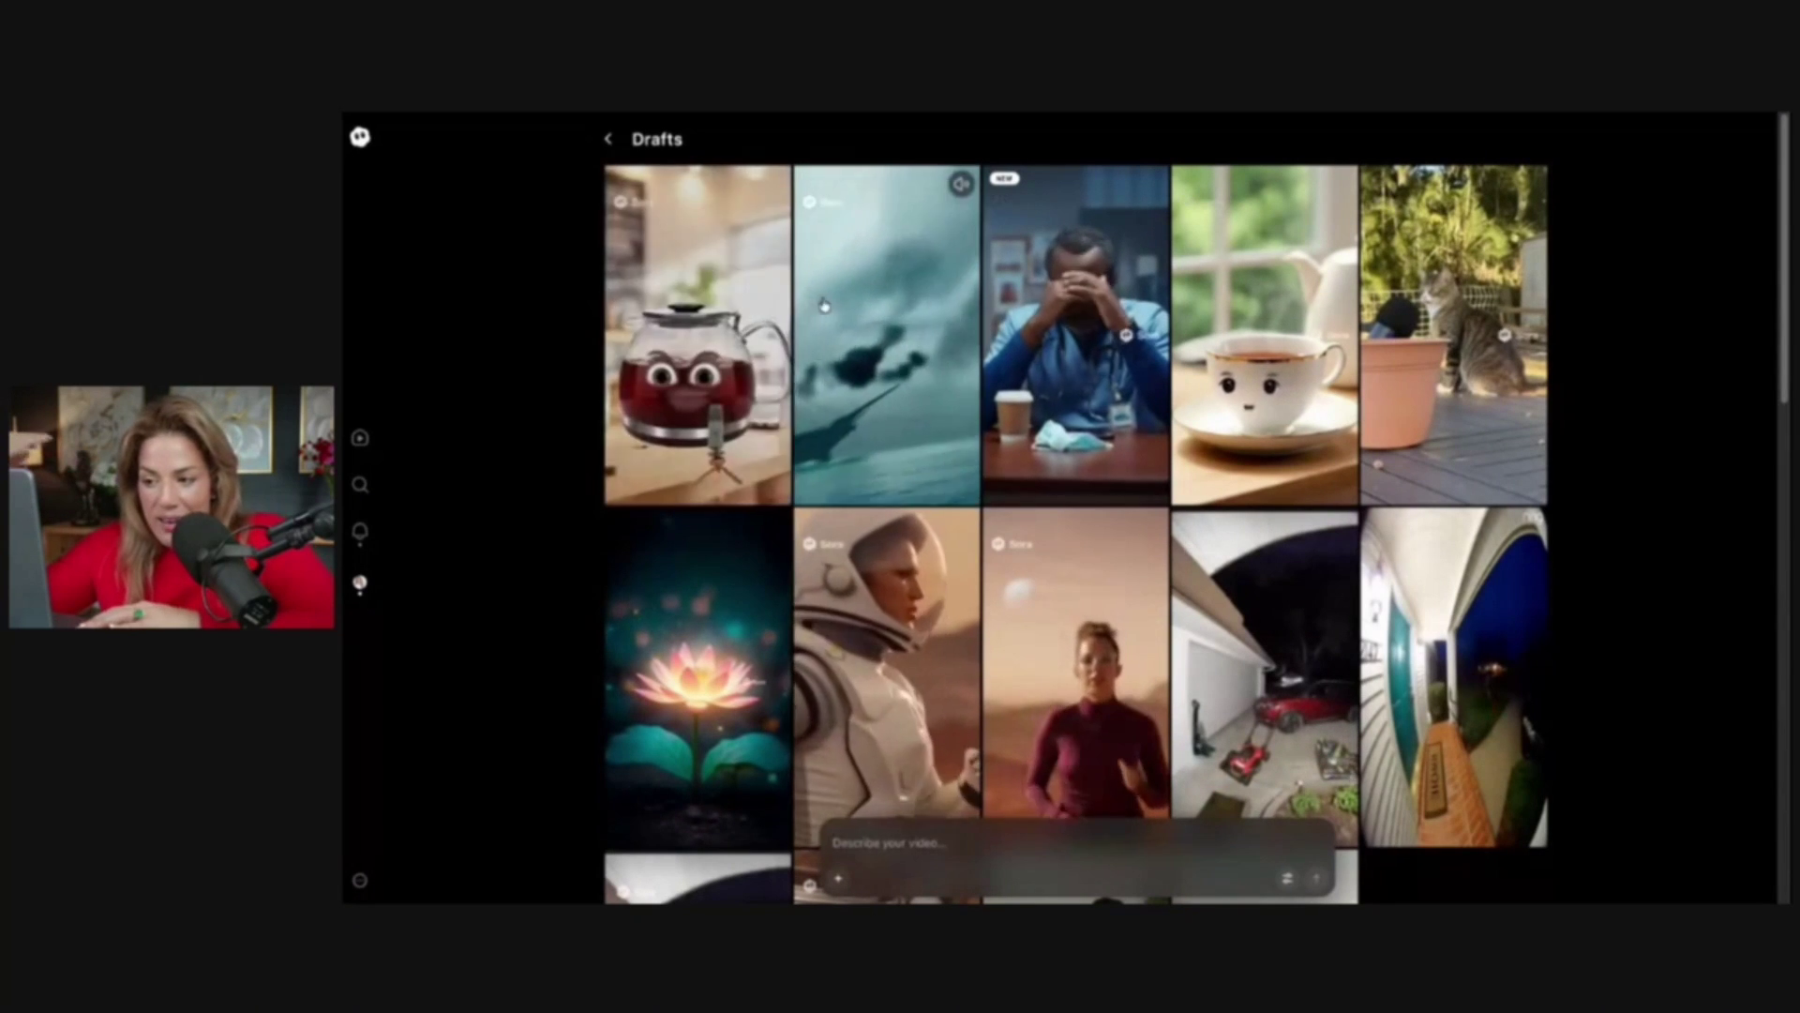
Play and pause the ship remix and singing coffee pot drafts, then close the viewer
left_click(887, 333)
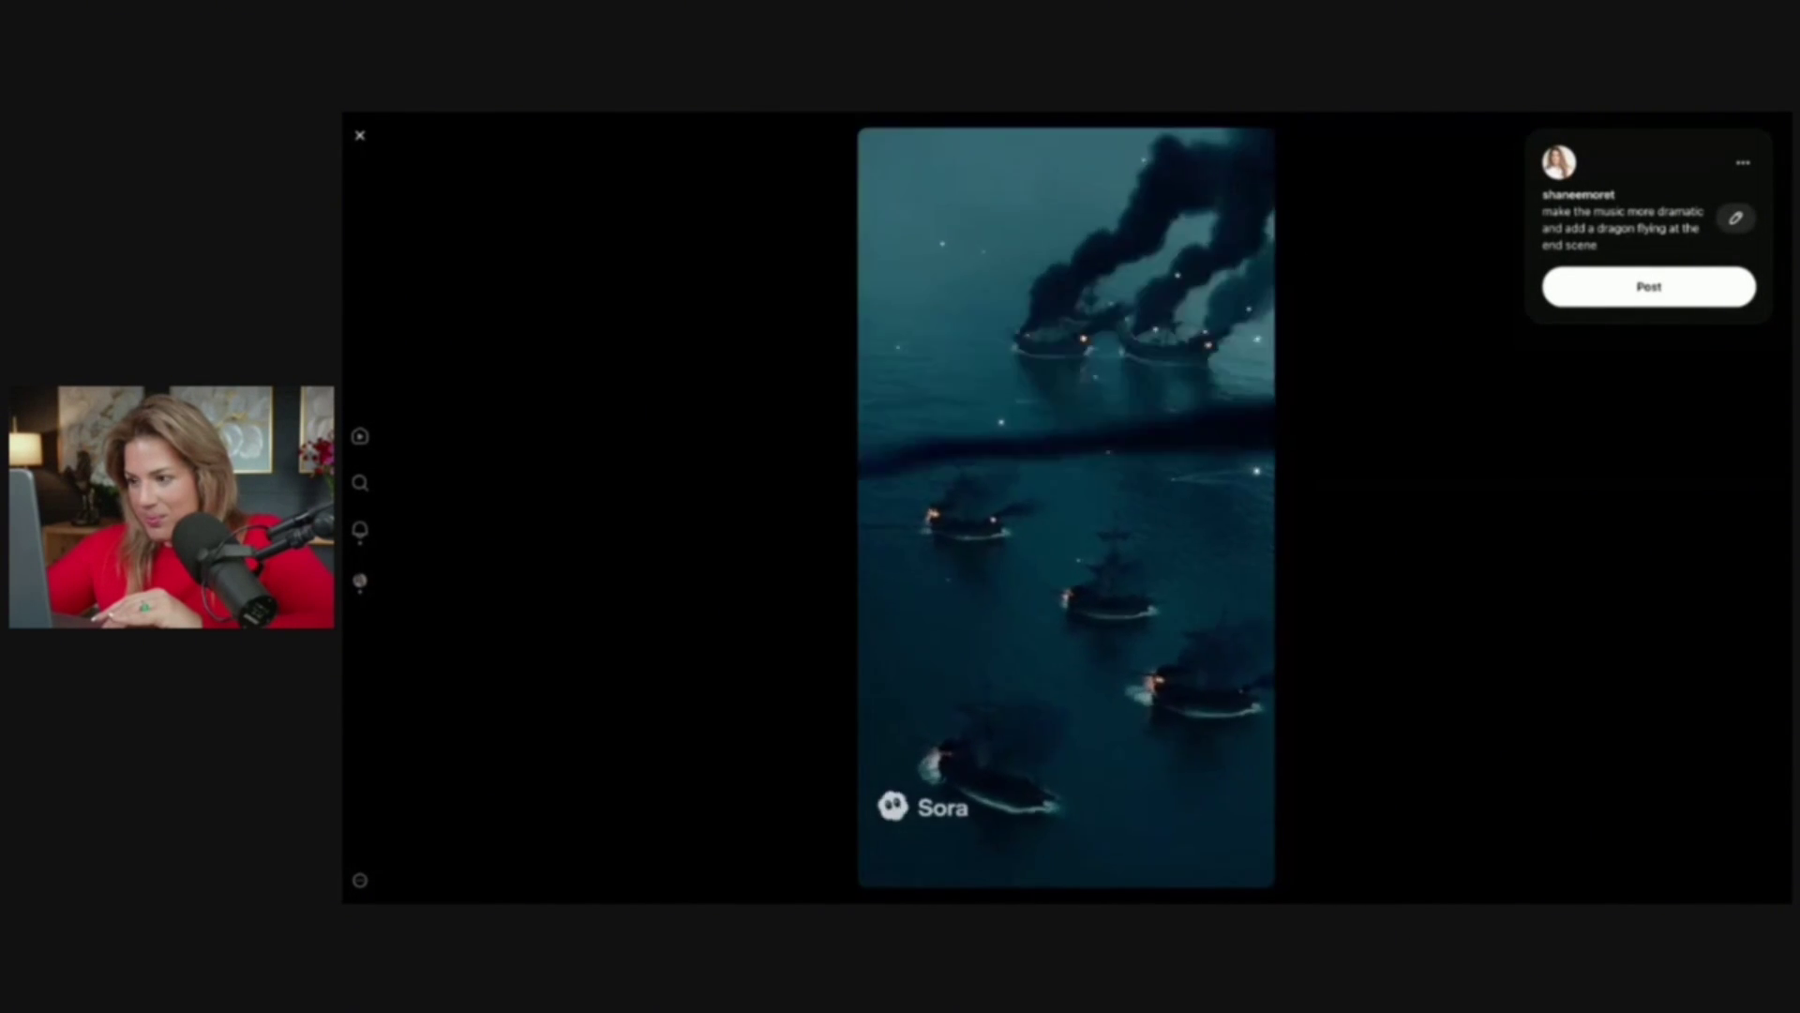
left_click(1013, 427)
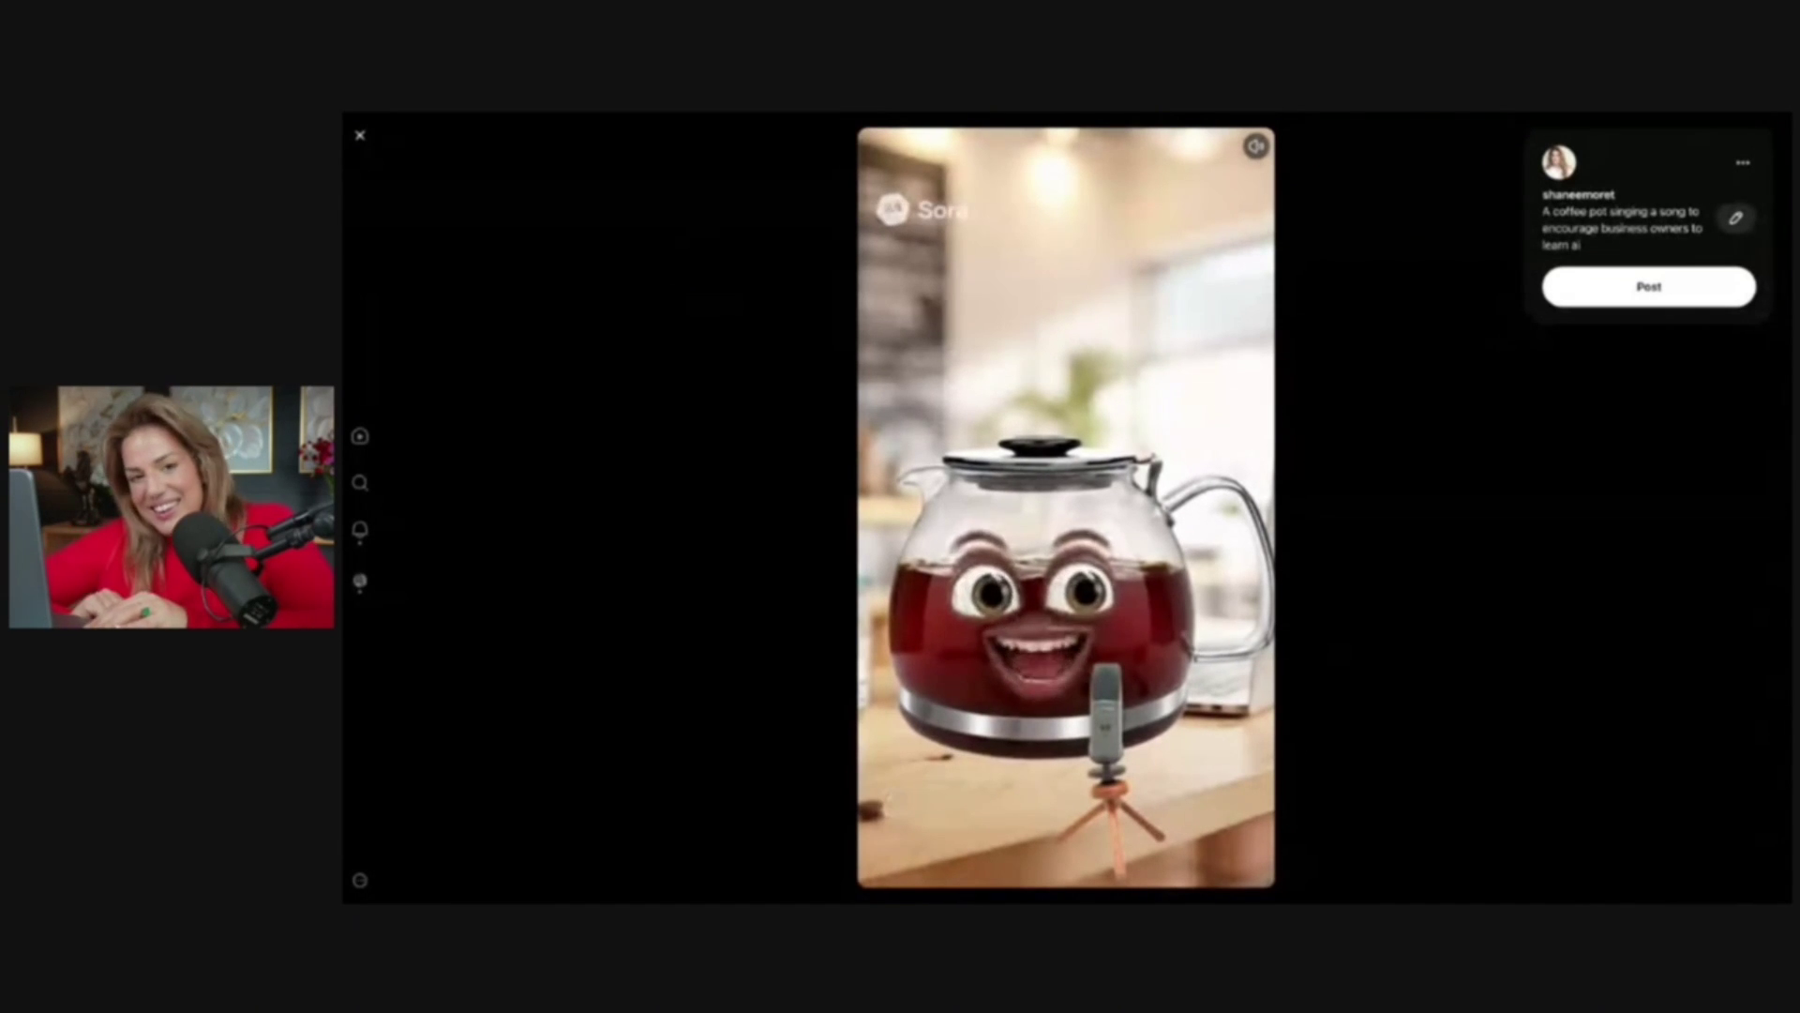
key("space")
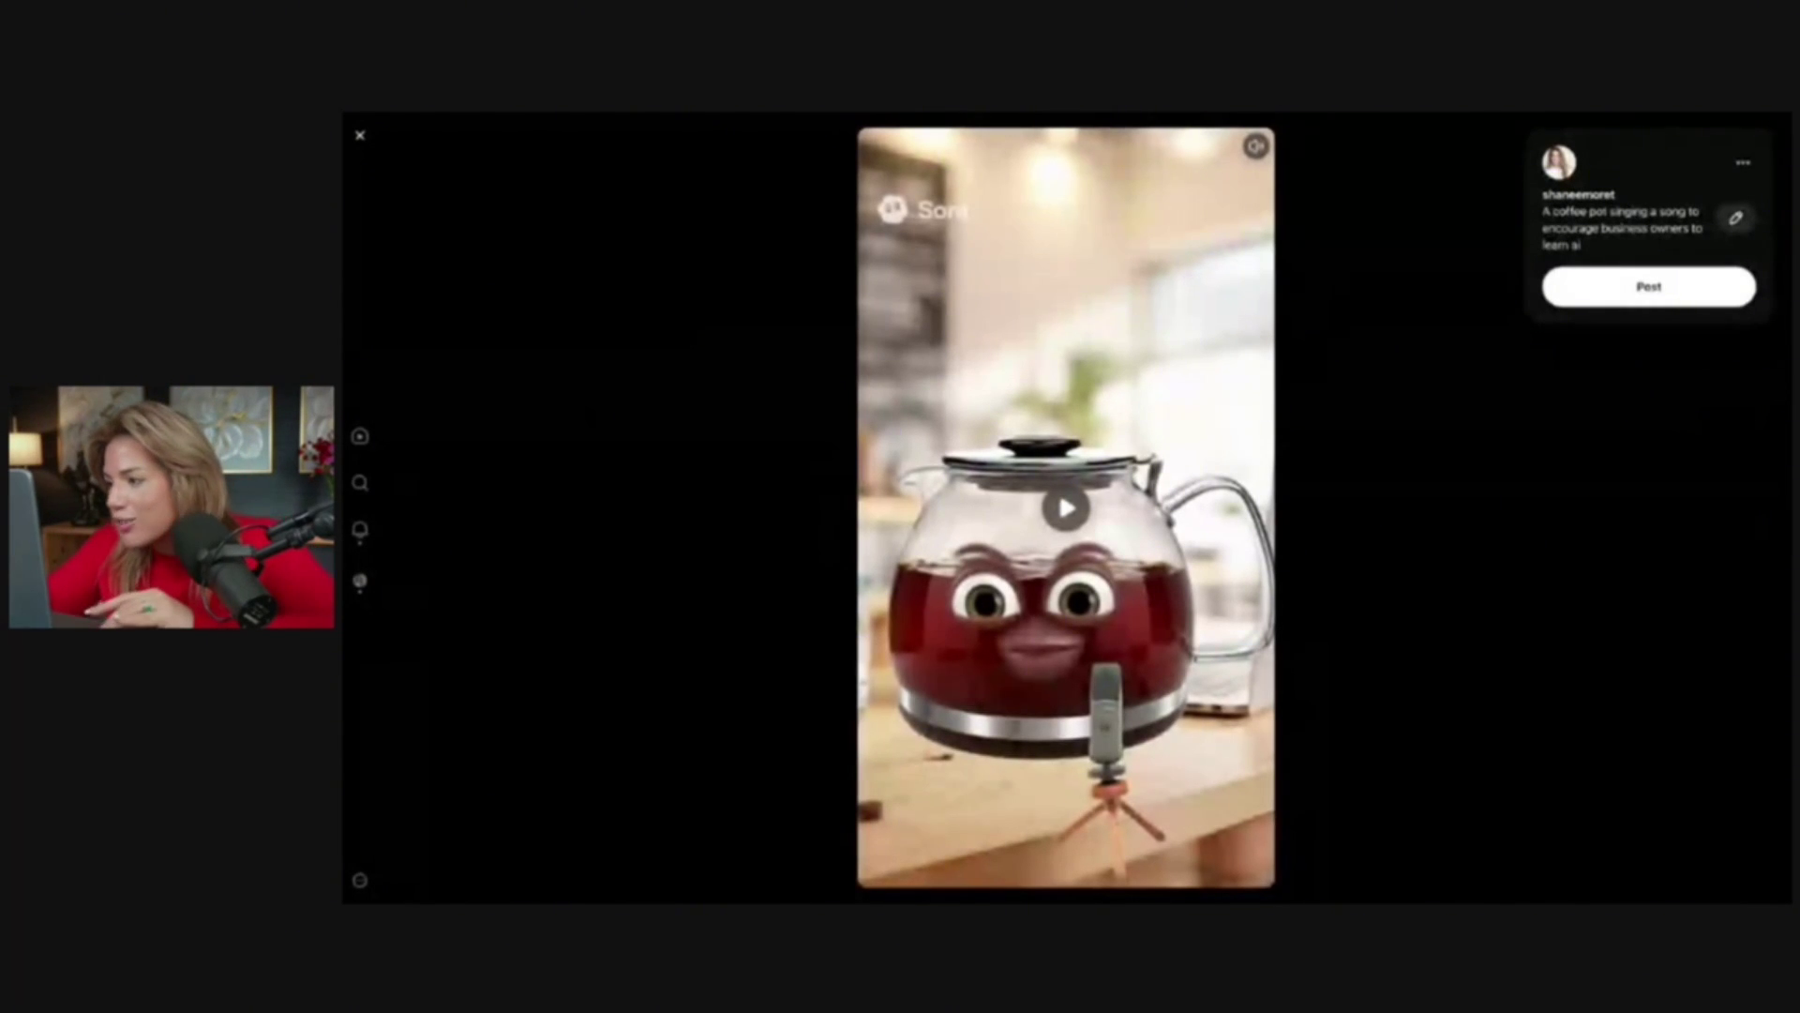
key("Escape")
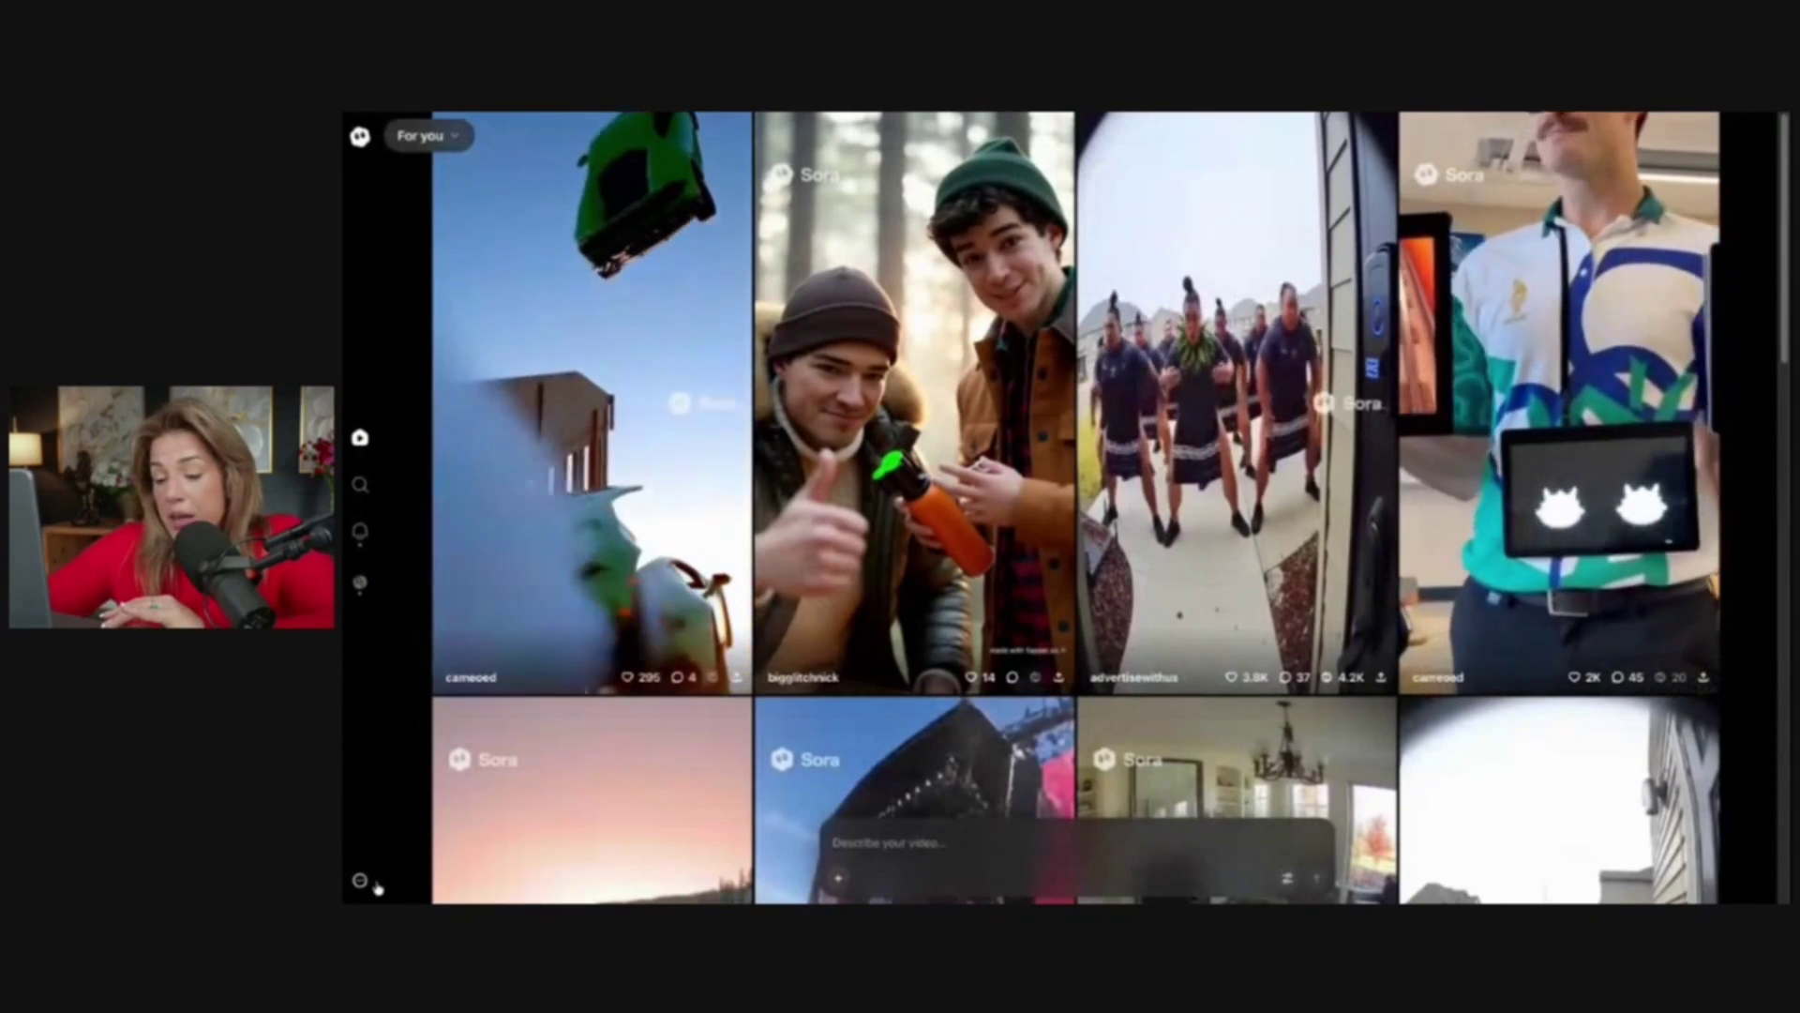
In Settings' Cameo access, confirm 'Who can use this' stays Only me, then open Manage
left_click(373, 874)
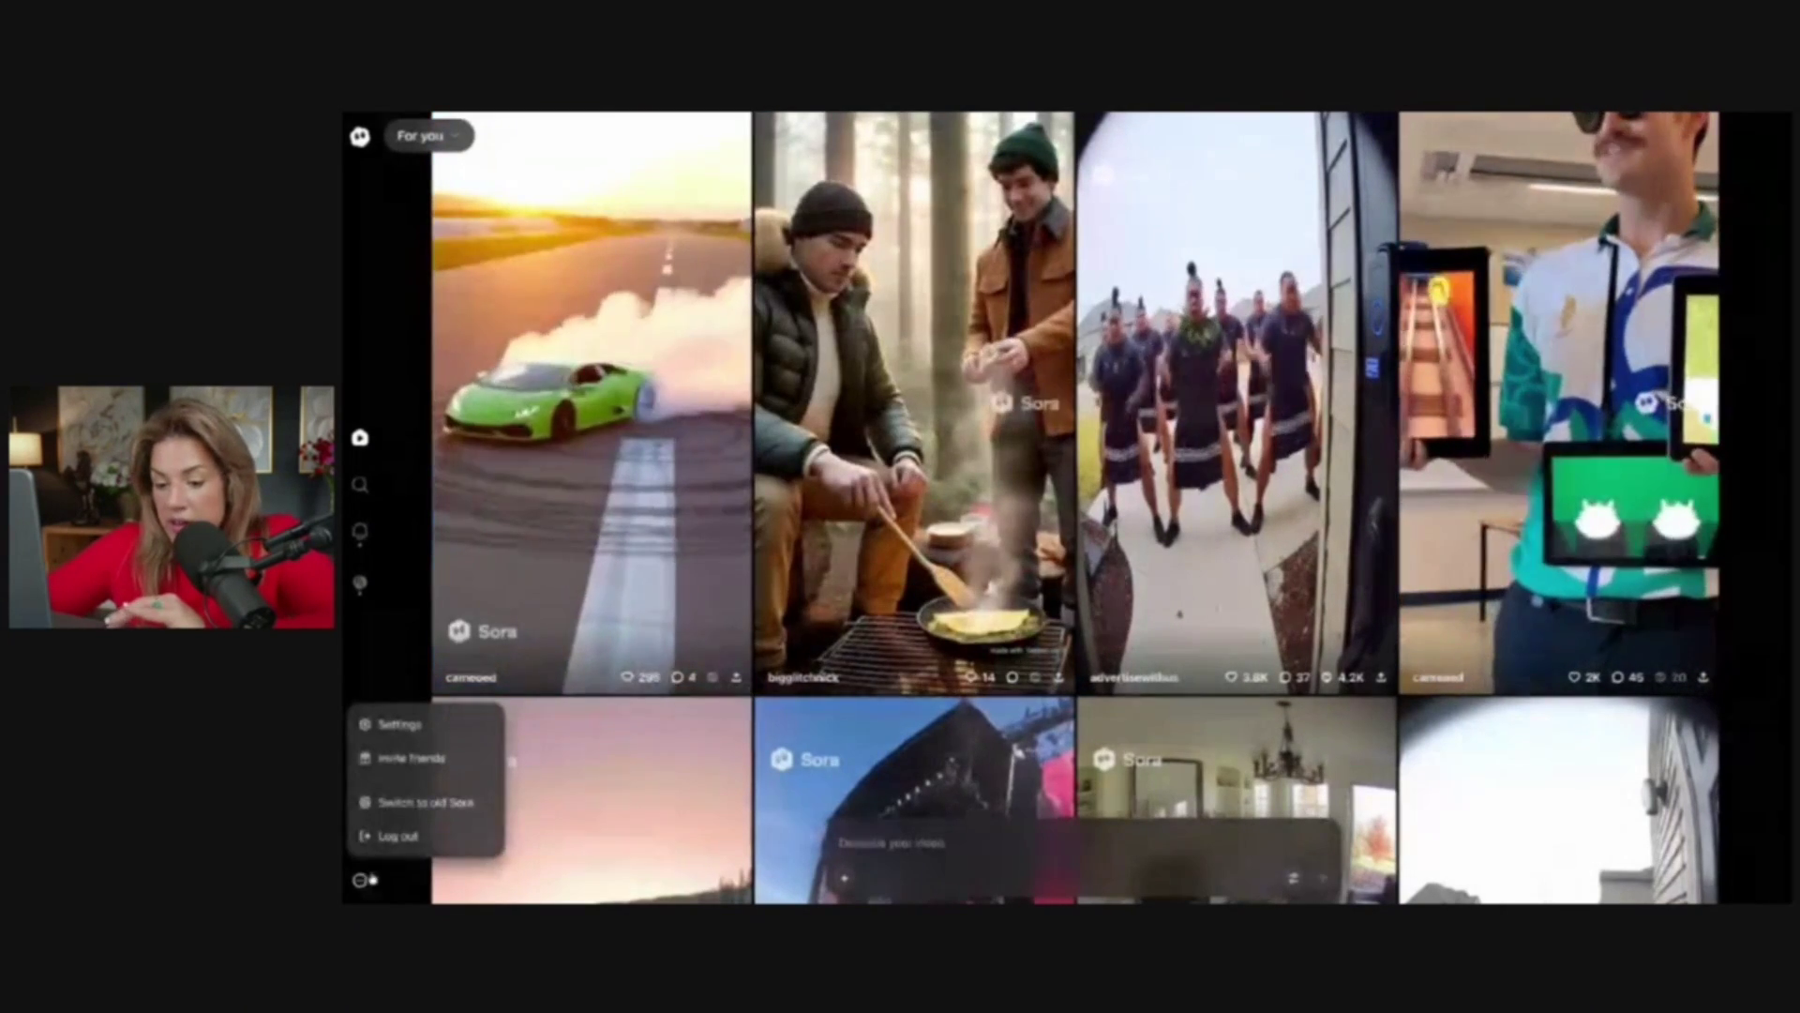
left_click(390, 724)
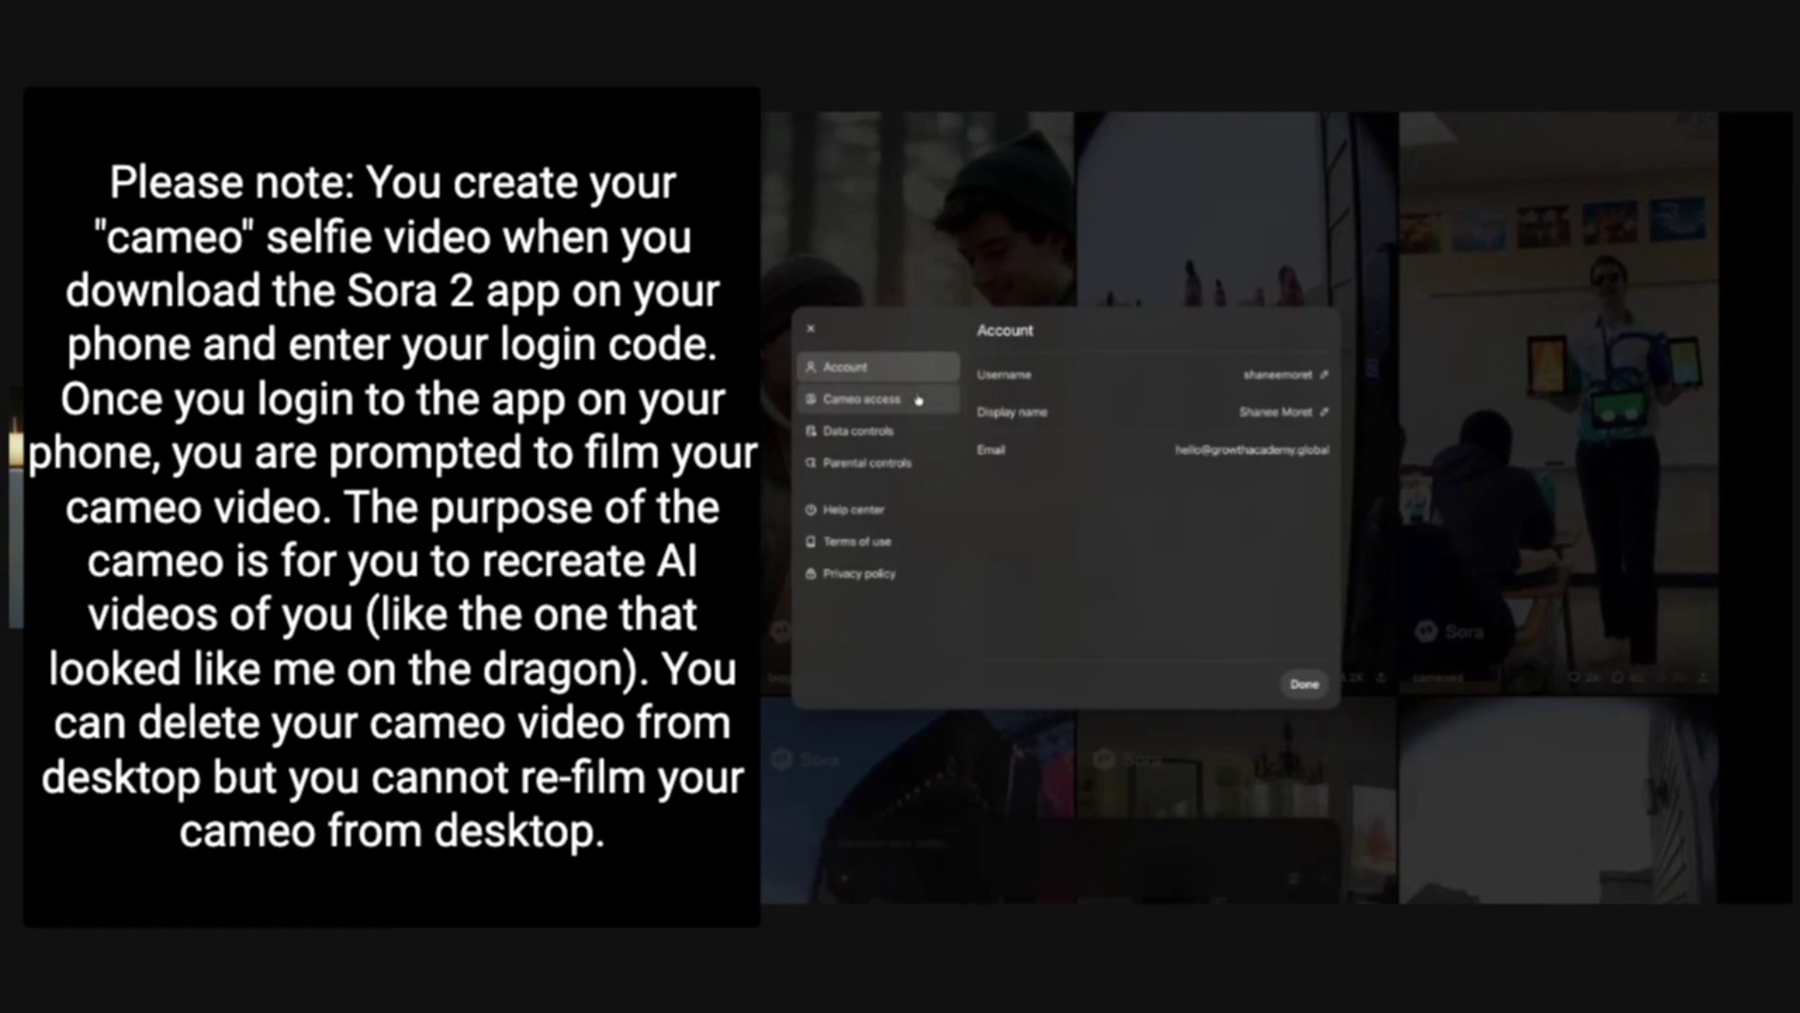
left_click(917, 399)
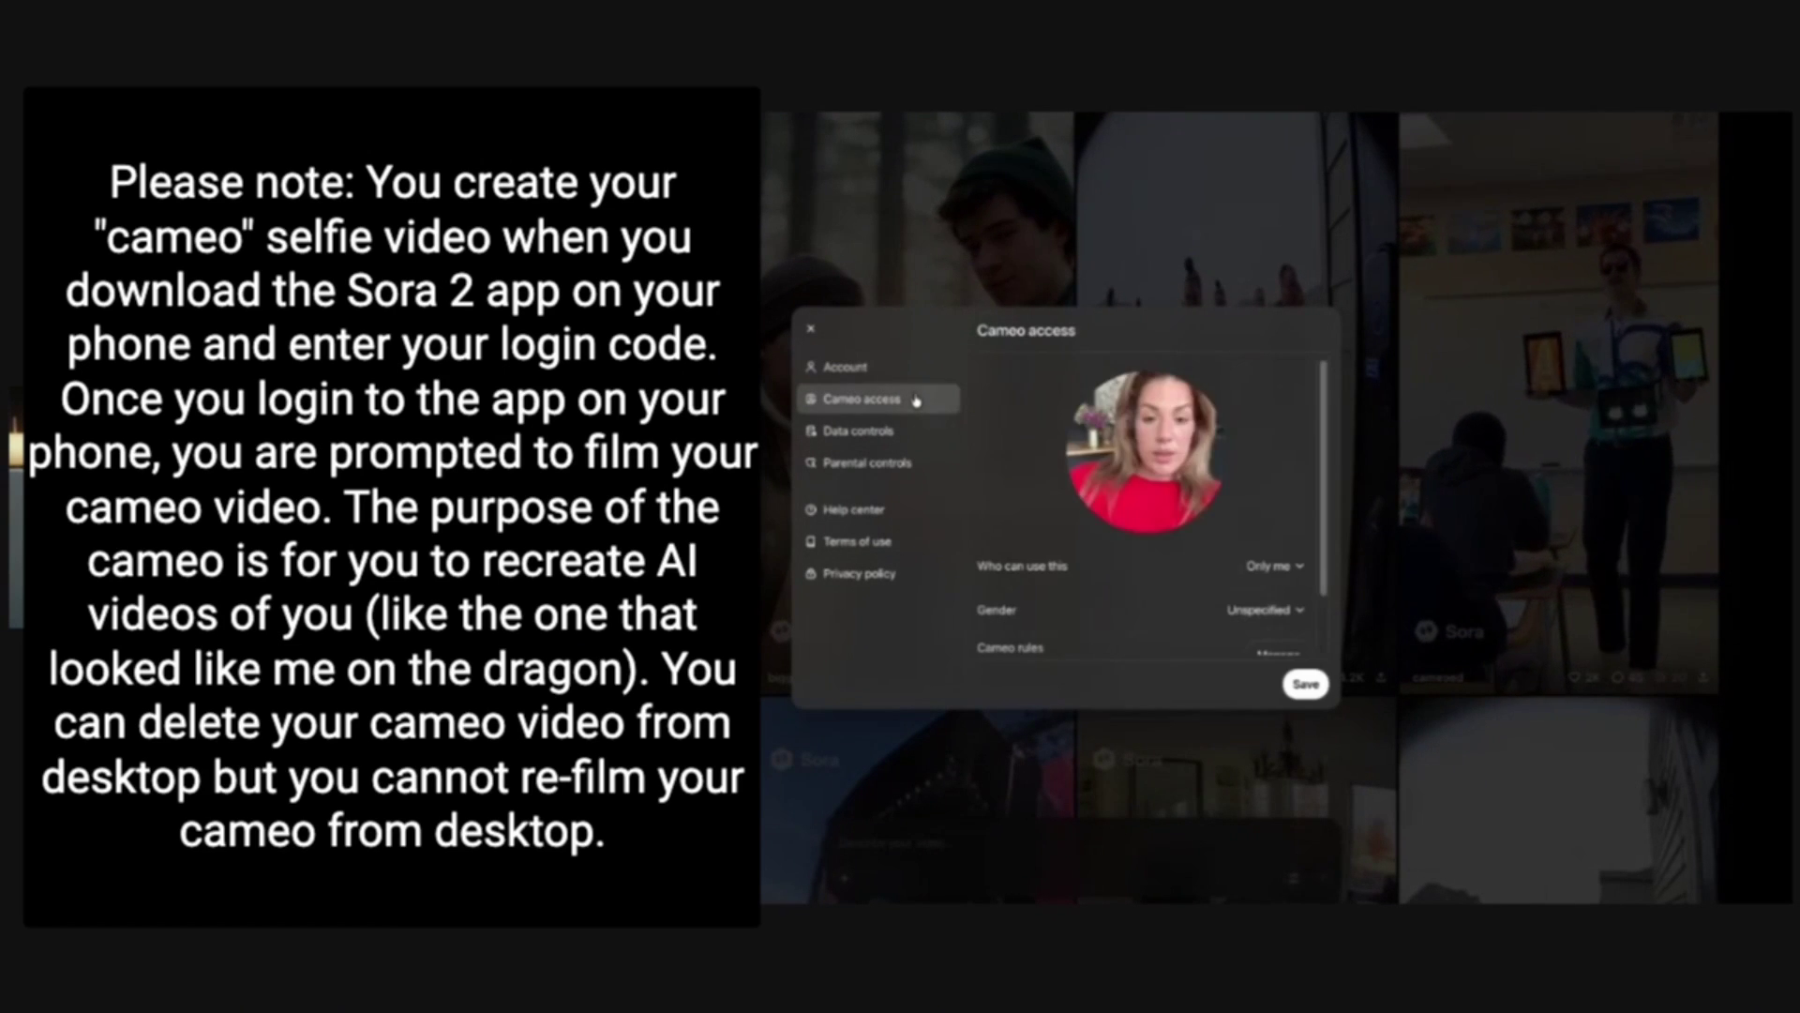
scroll(1112, 566, "down", 2)
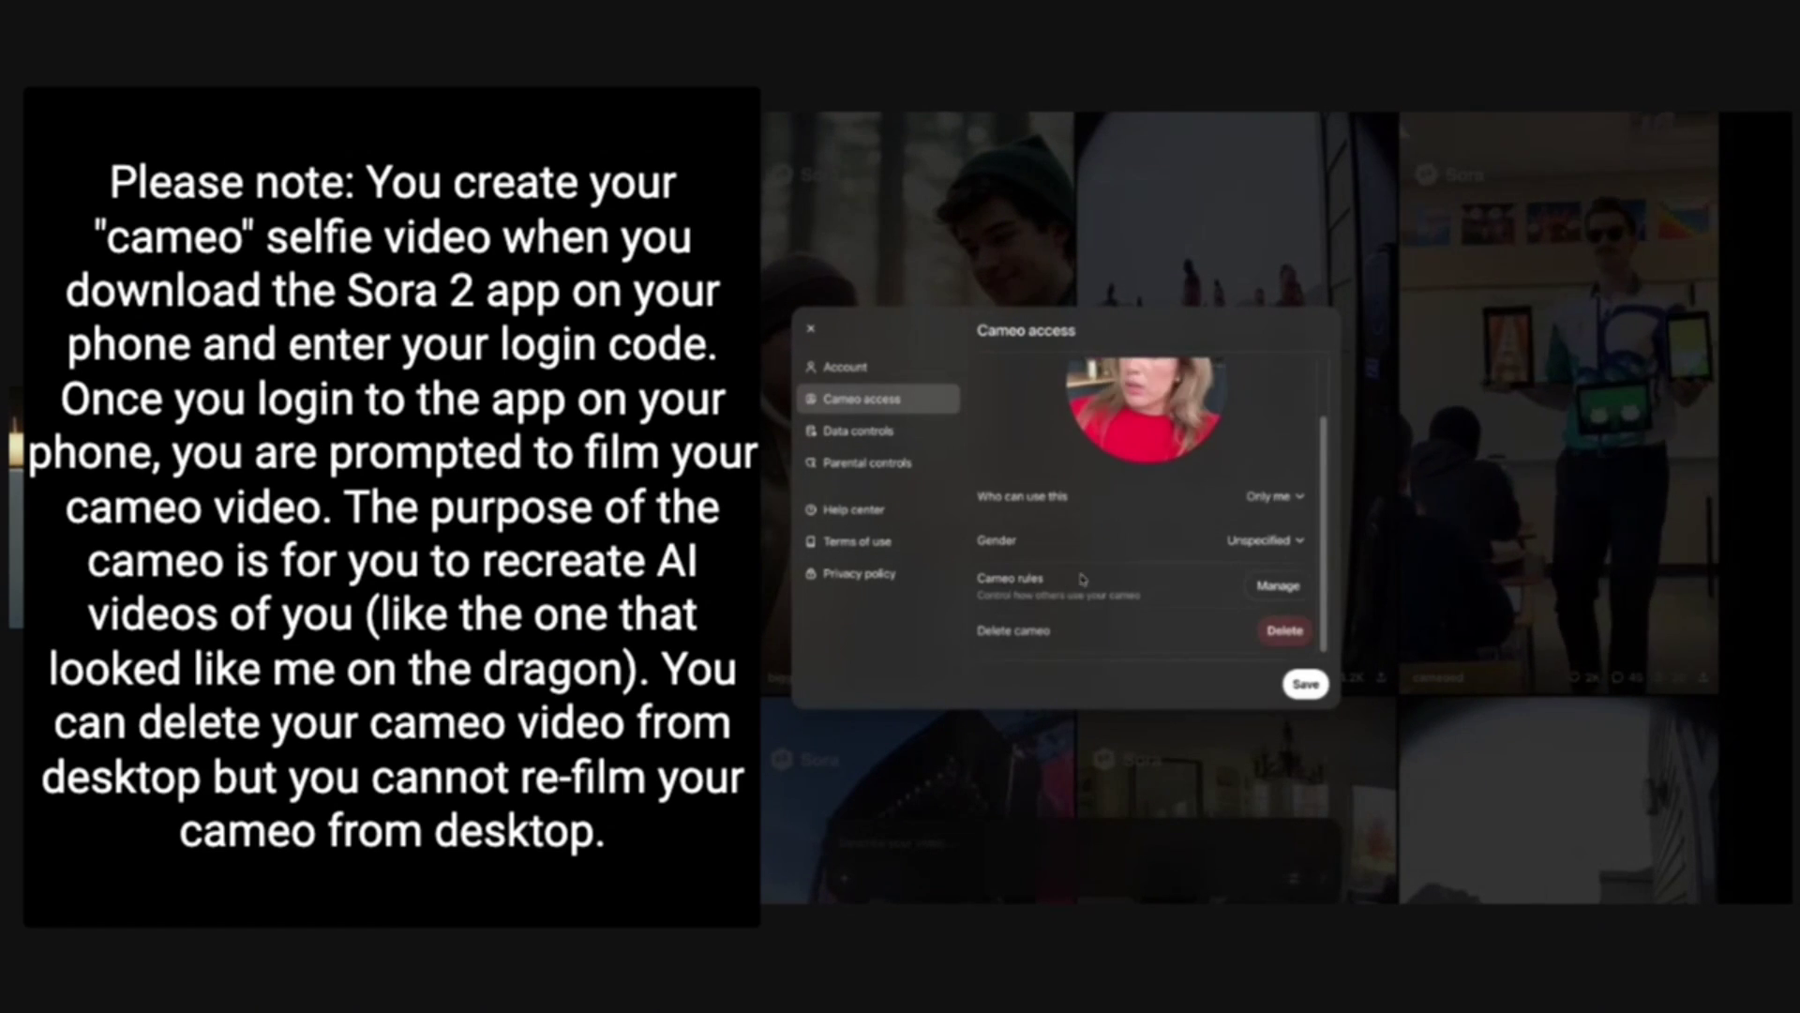
left_click(1299, 499)
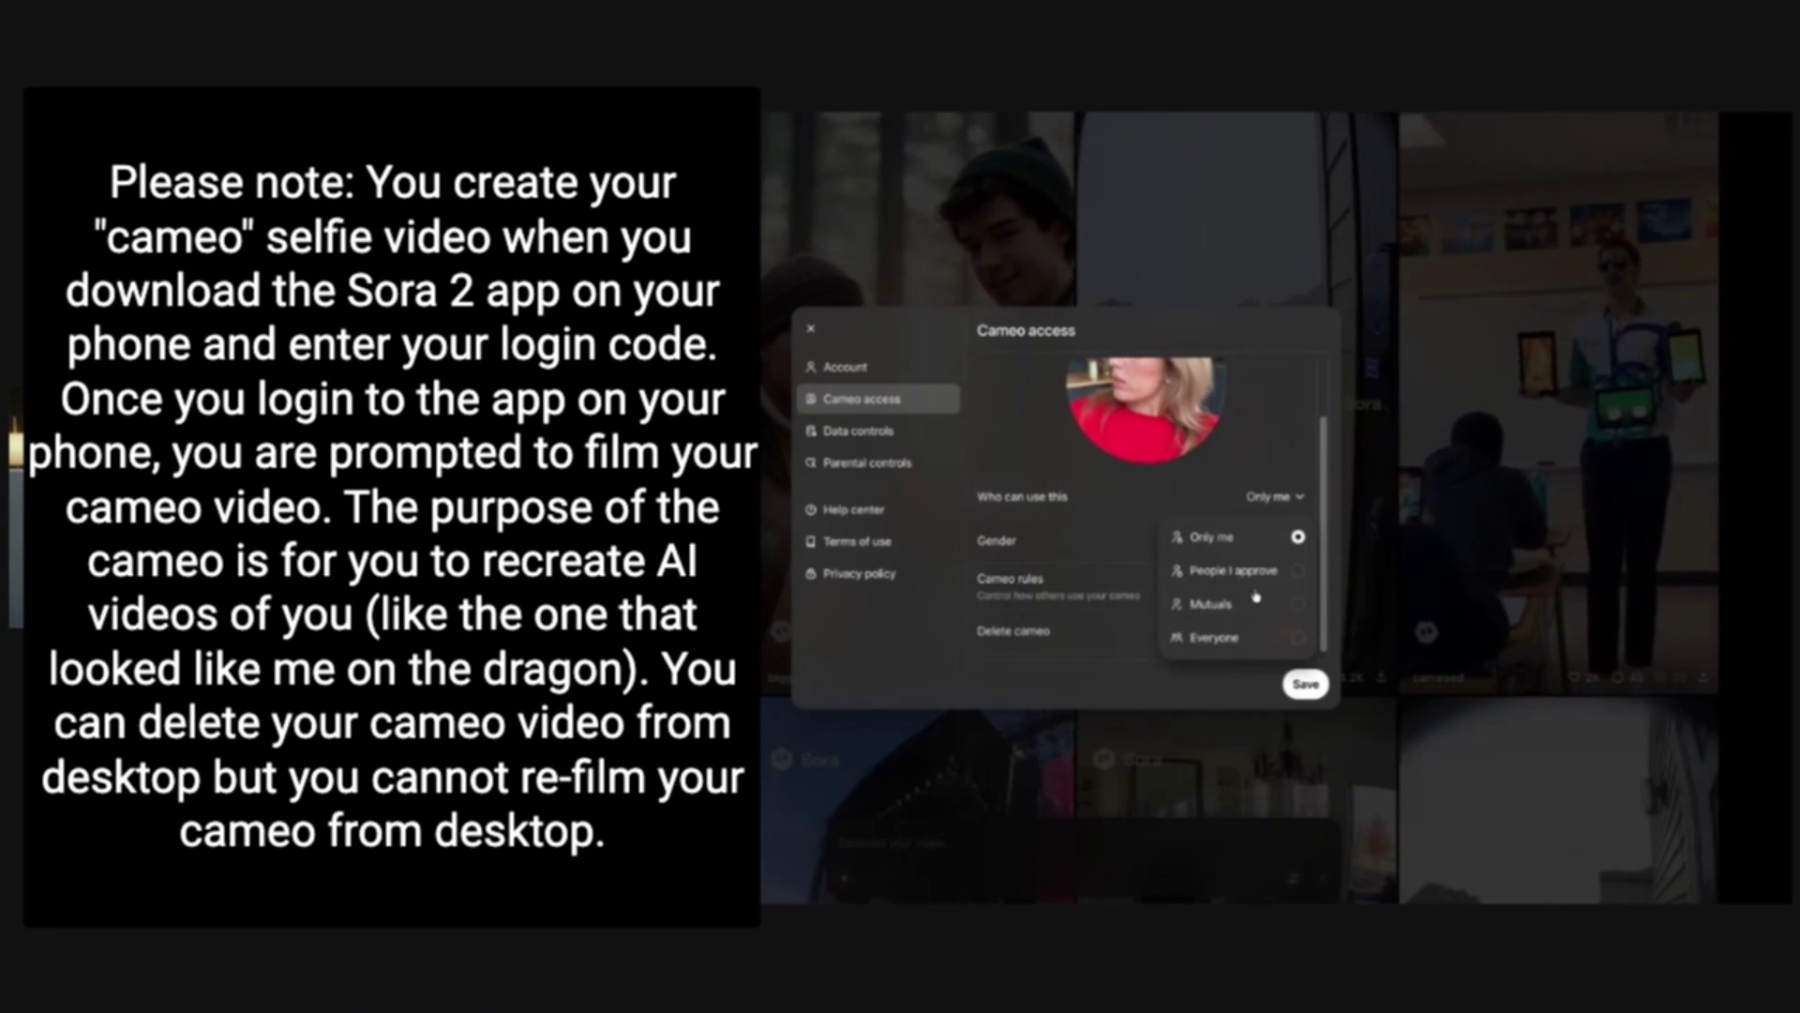
left_click(1188, 504)
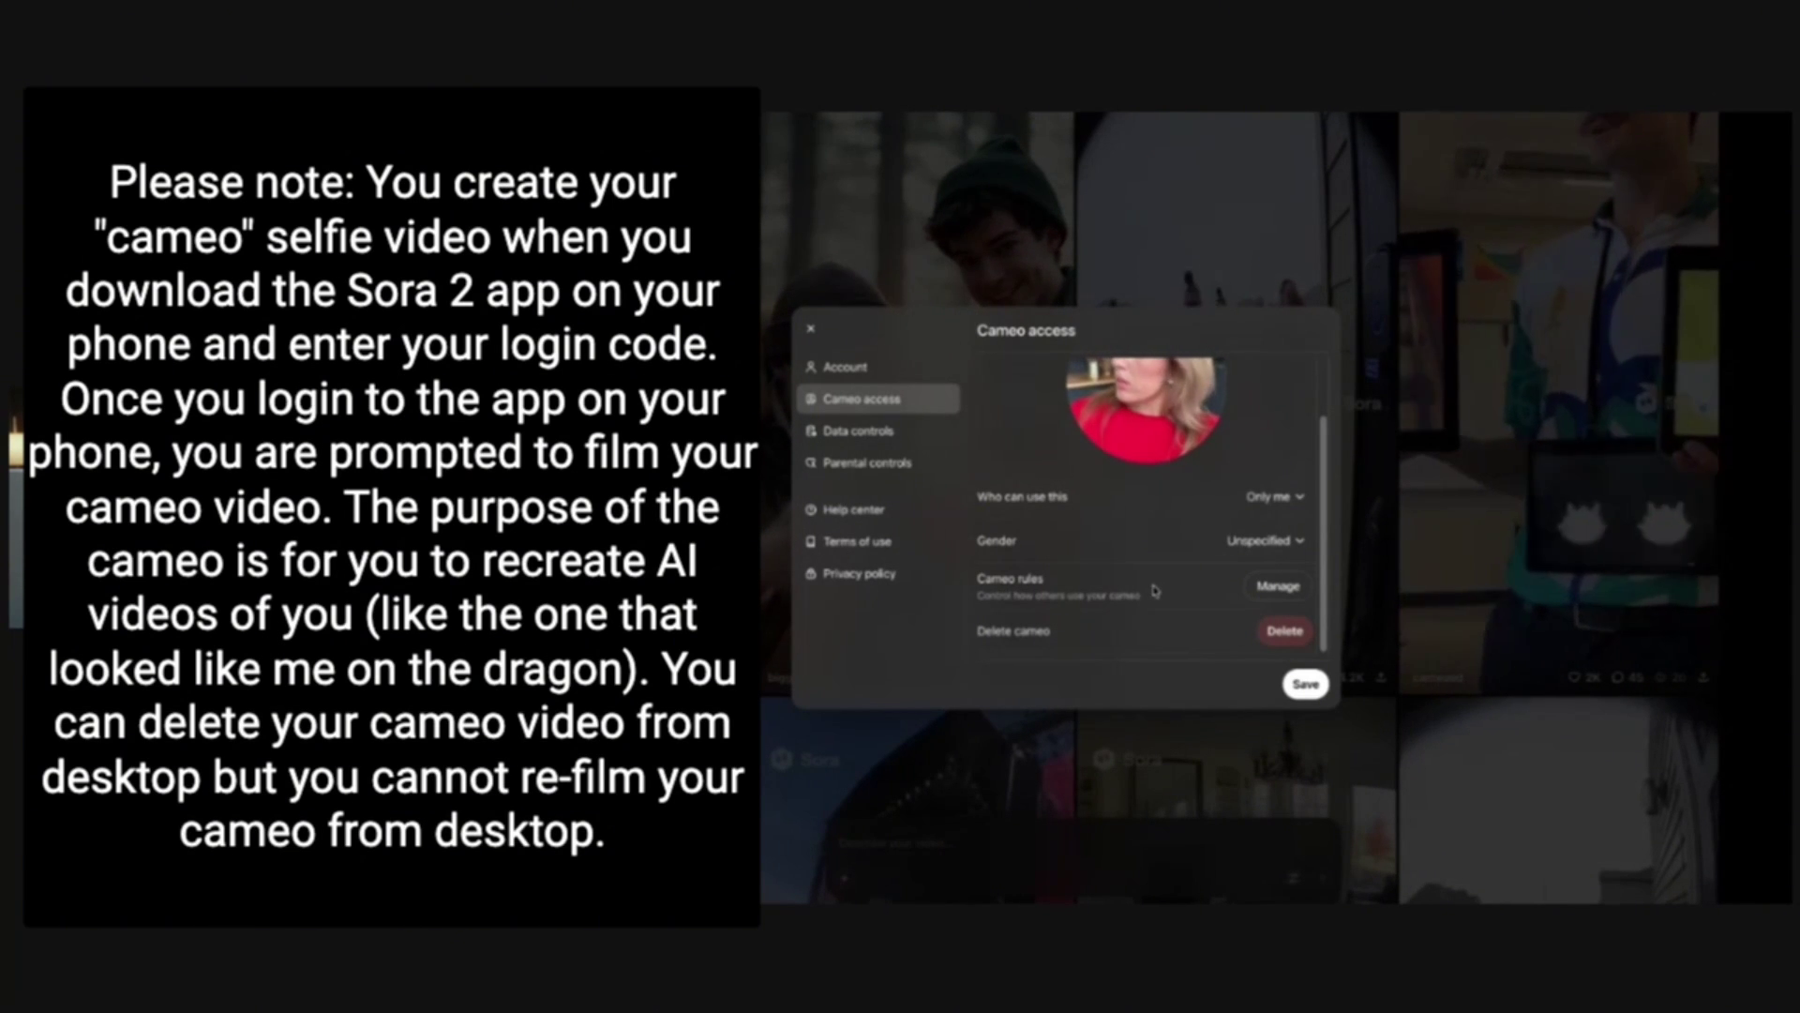
left_click(1266, 588)
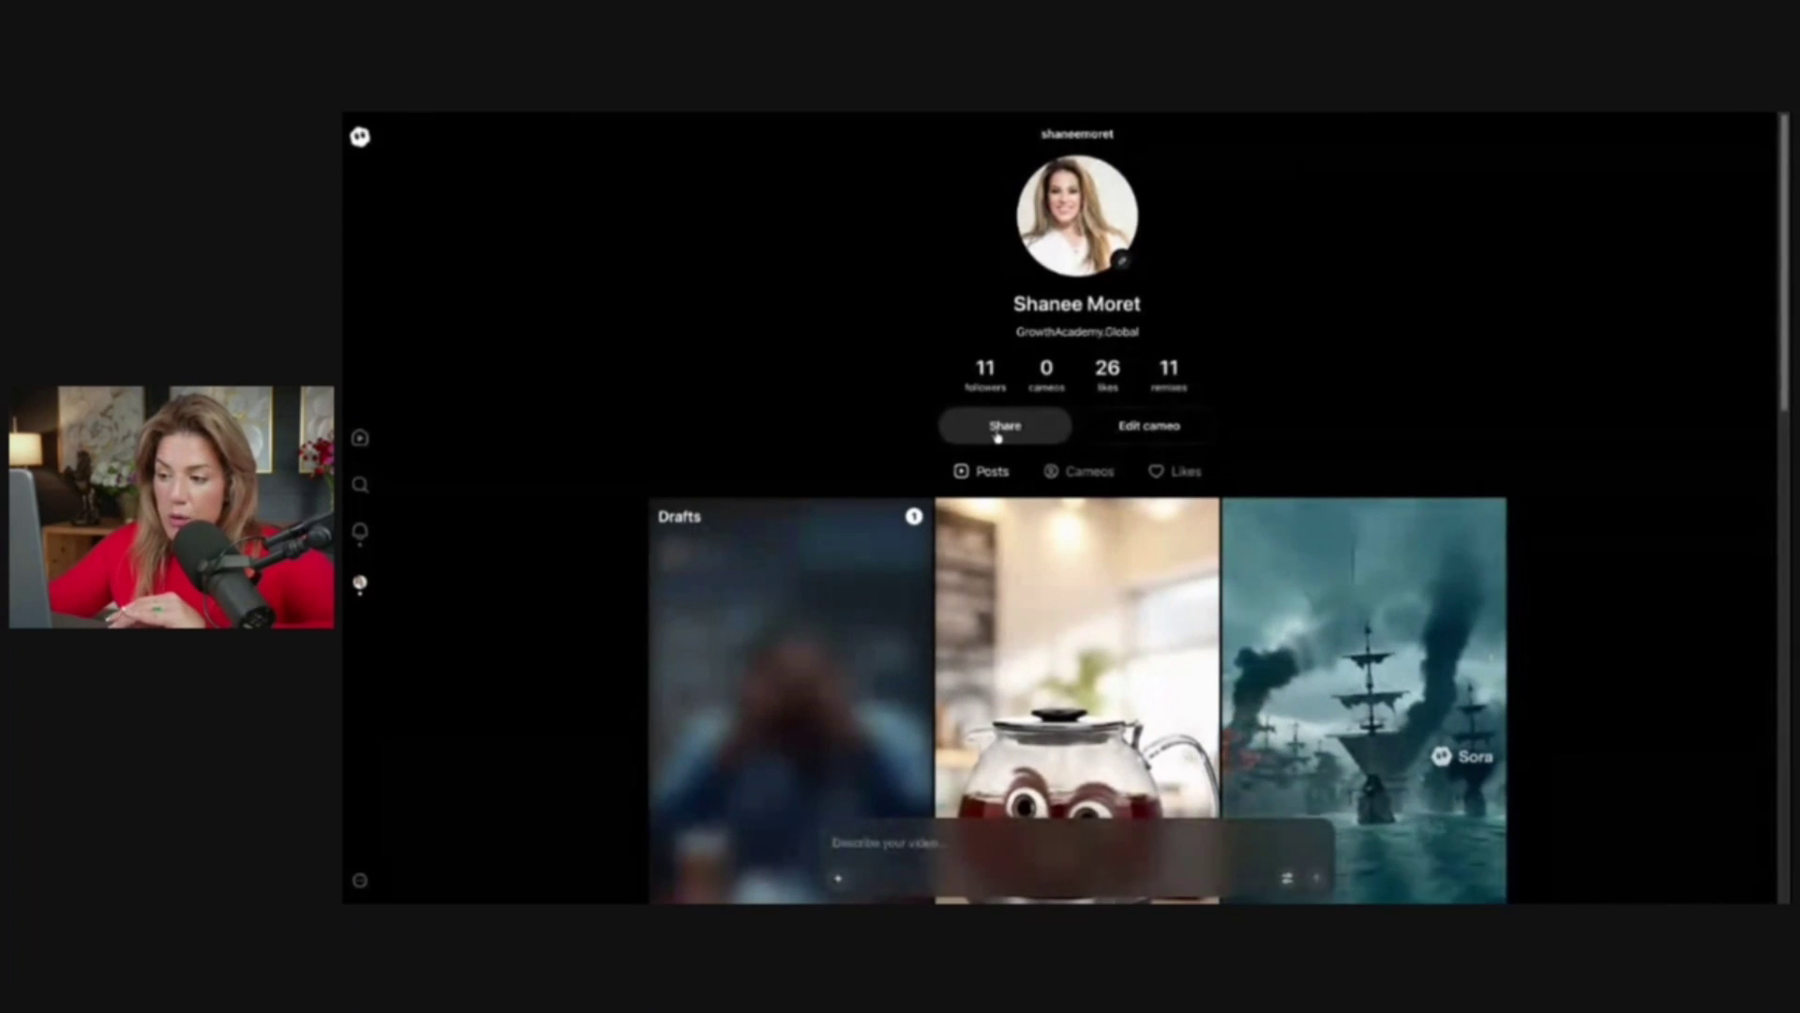
Copy the profile's shareable link using the Share button under the stats
left_click(998, 434)
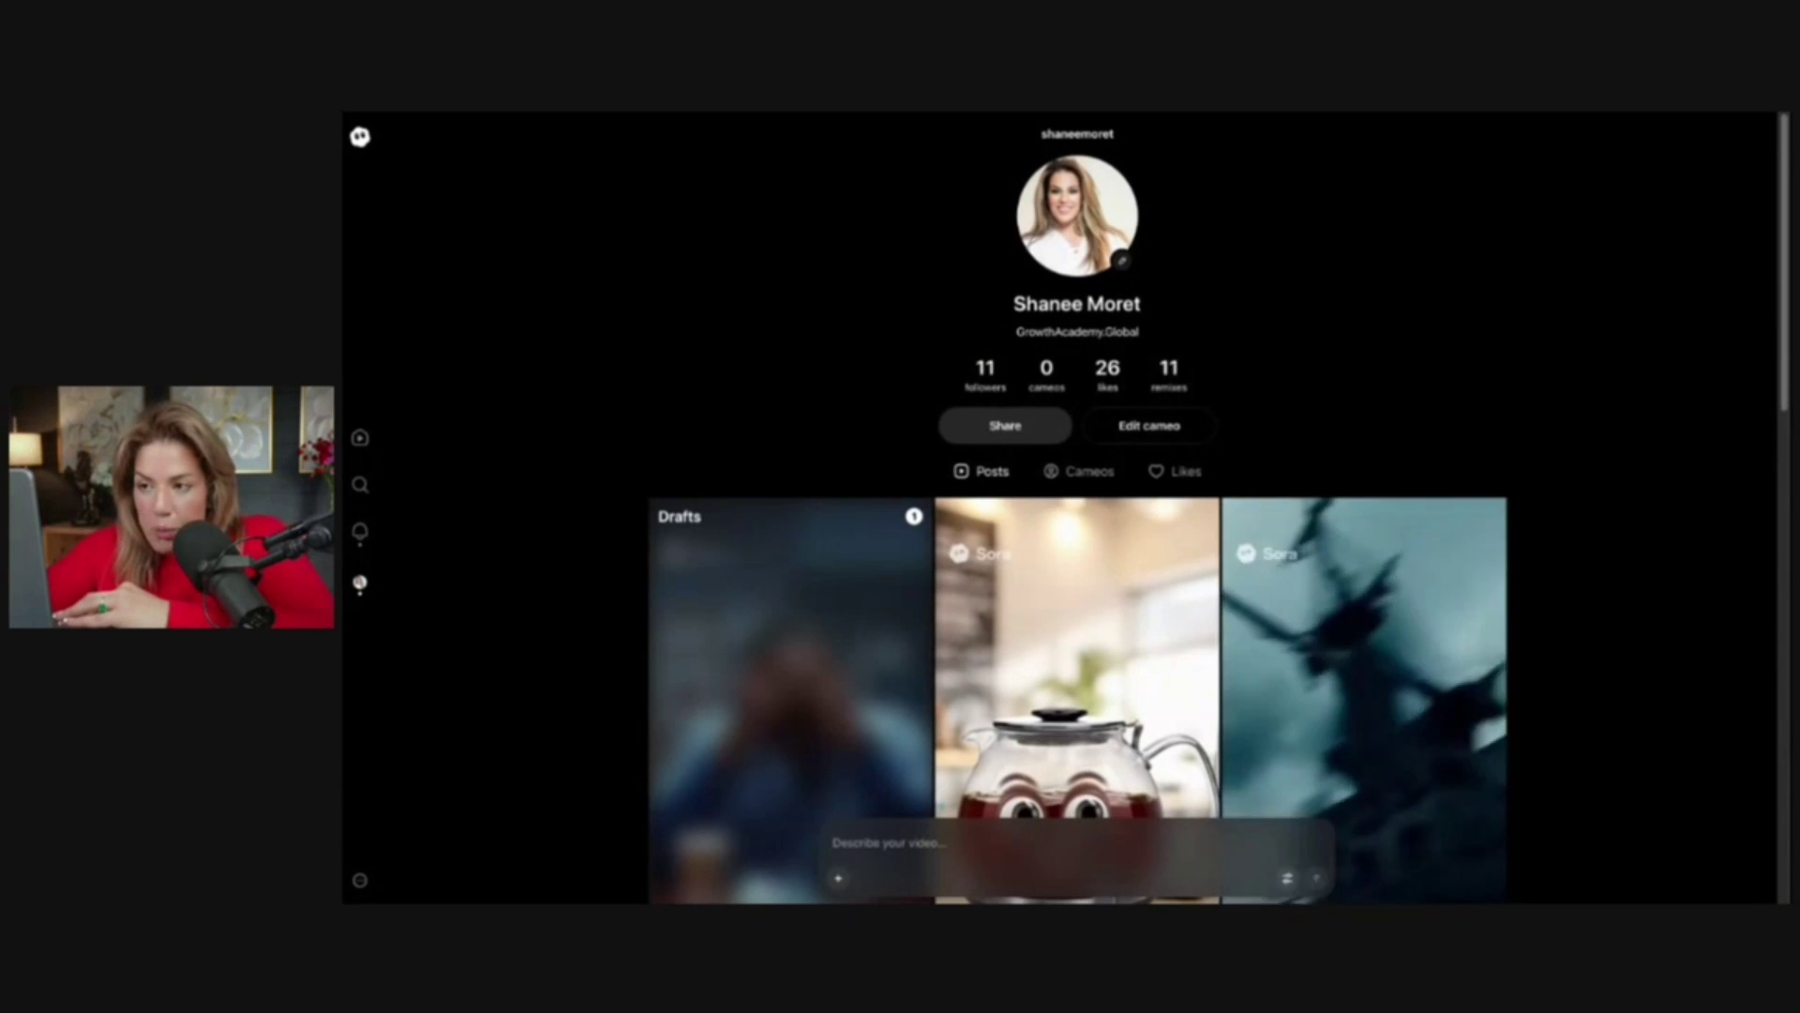